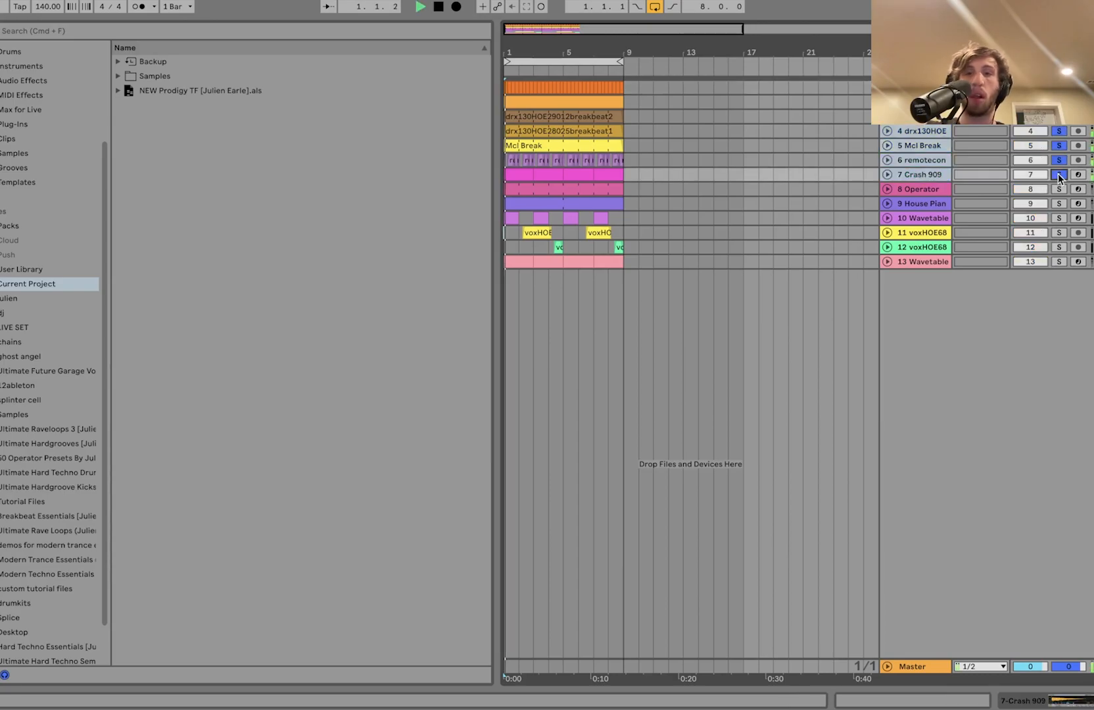
Unfold drum tracks 1 to 7 in the arrangement, and solo the kick track on its own
left_click(887, 174)
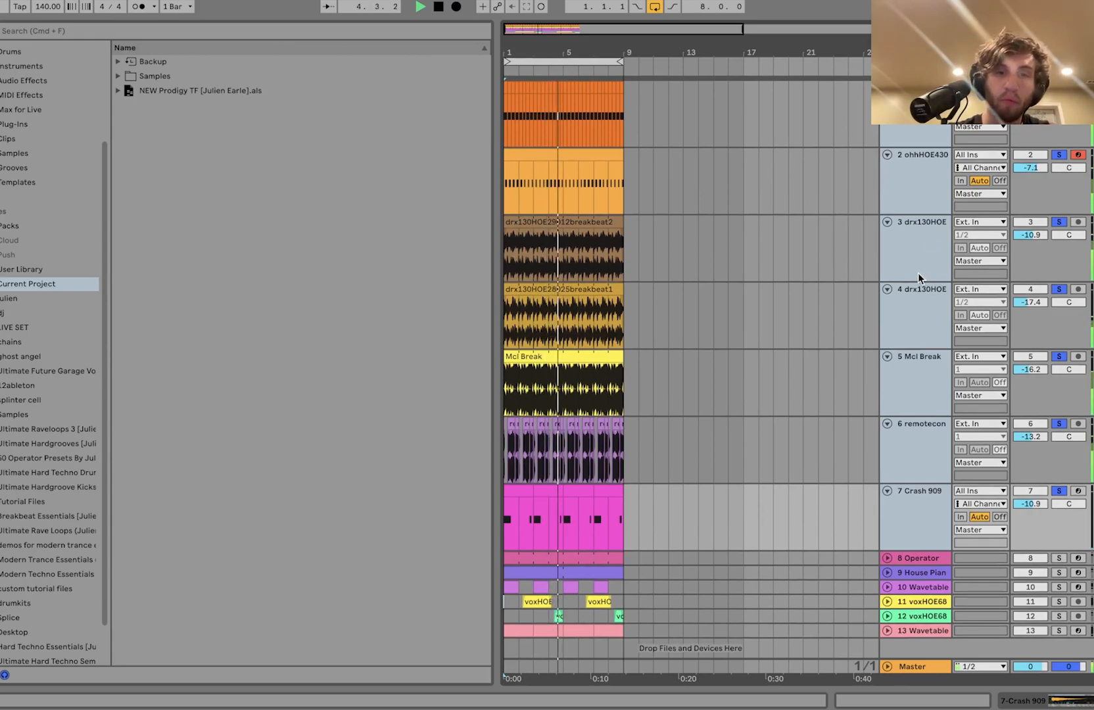
left_click(914, 129, "shift")
left_click(914, 128)
Play the soloed kick track and display its bdeHOE31004house2 sampler device
key("space")
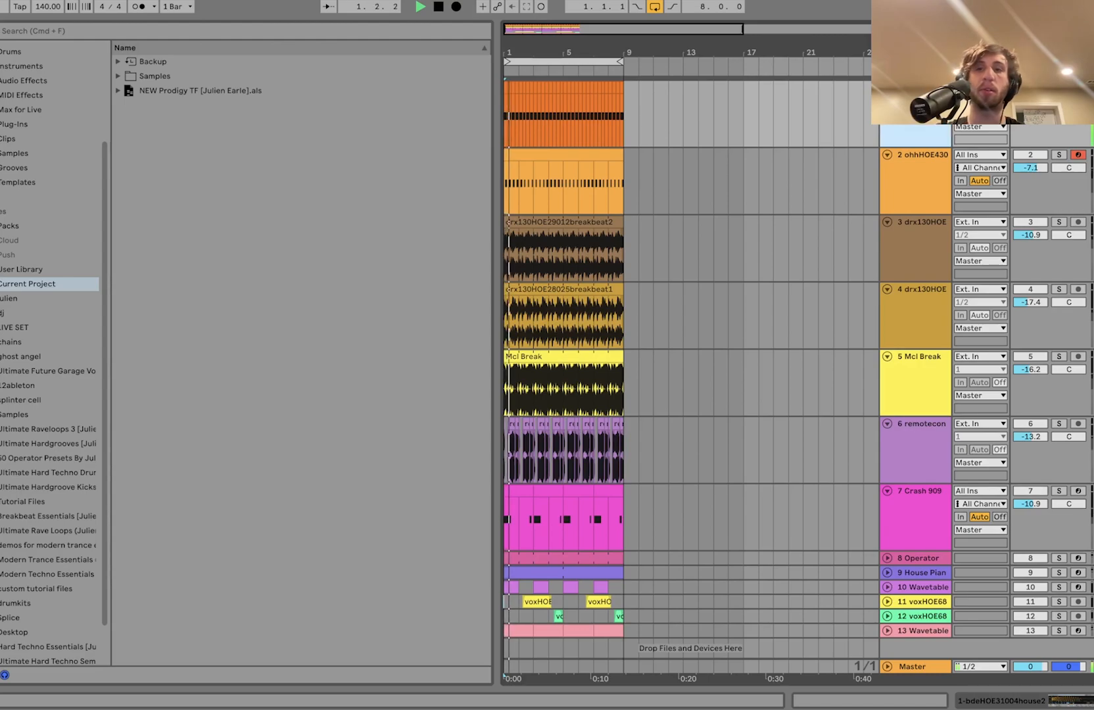
key("shift+Tab")
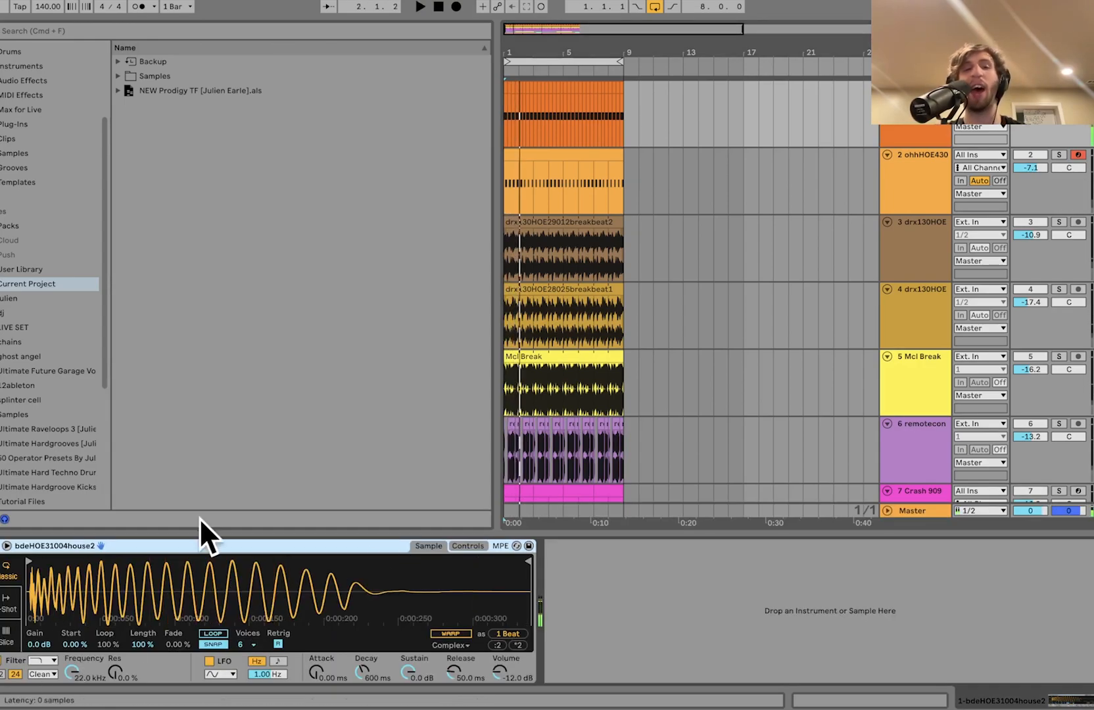
key("space")
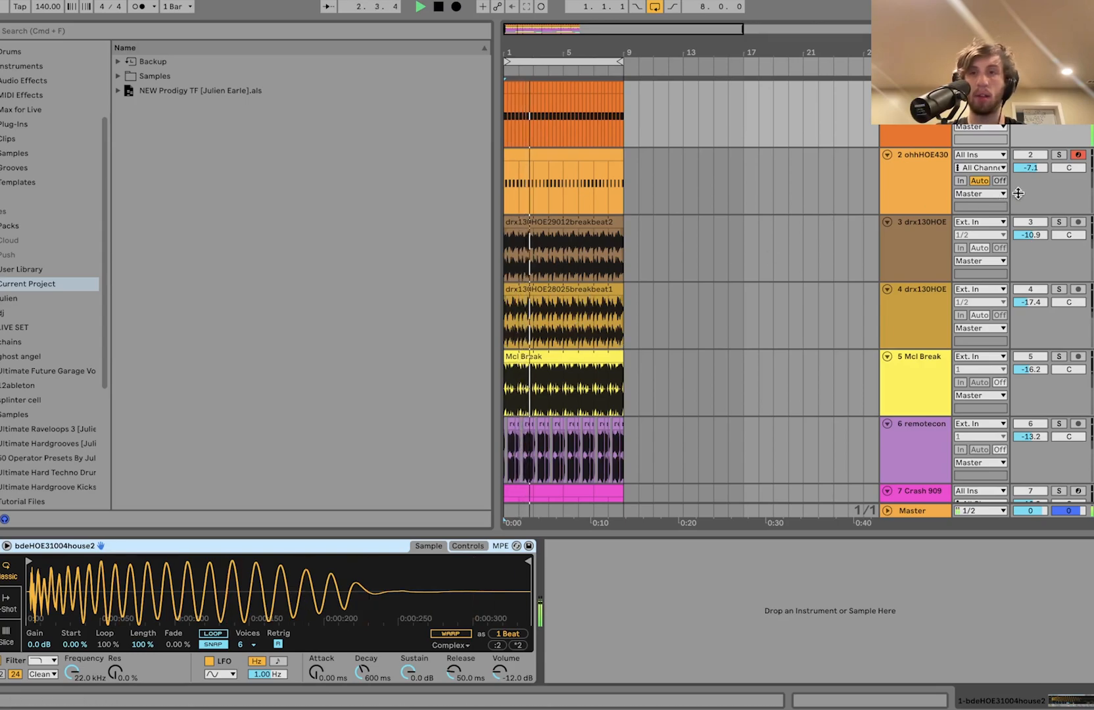
Solo the ohhHOE430 open hi-hat track with its sampler device shown, and play it
left_click(1059, 155)
left_click(919, 179)
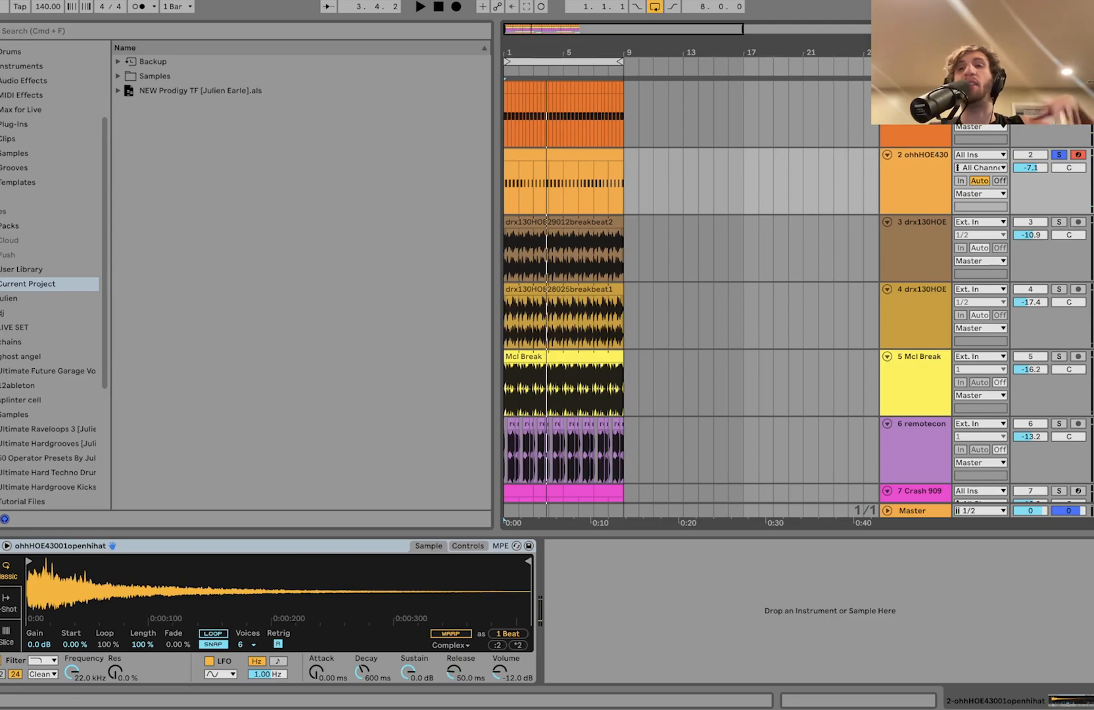
key("space")
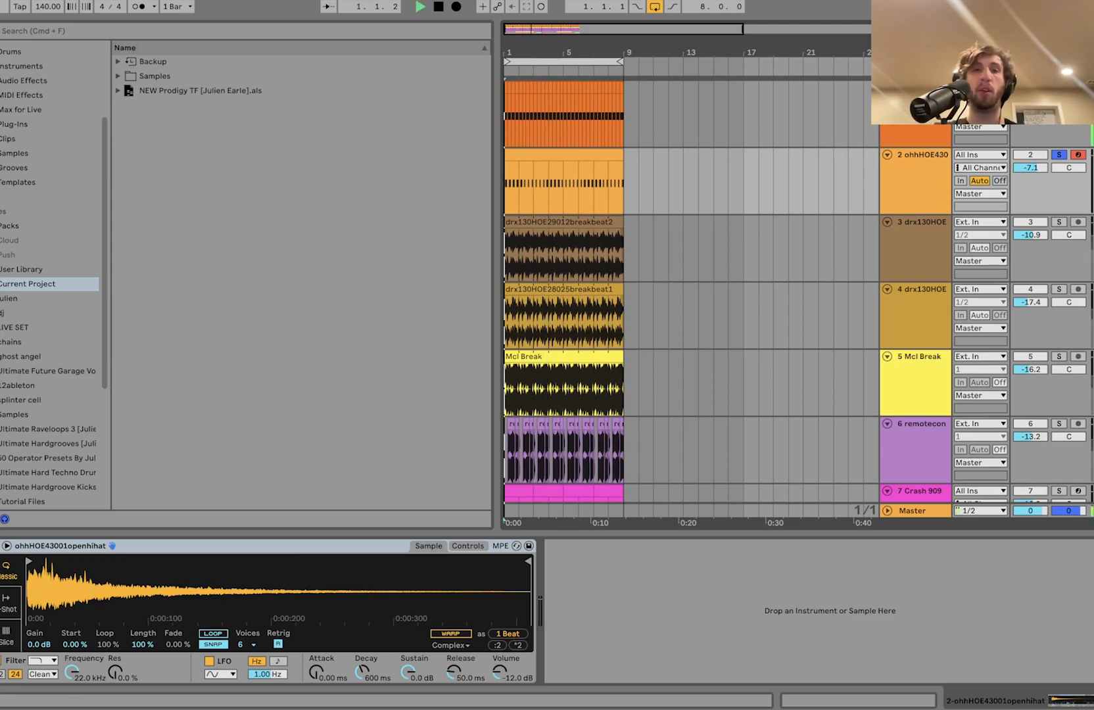
key("space")
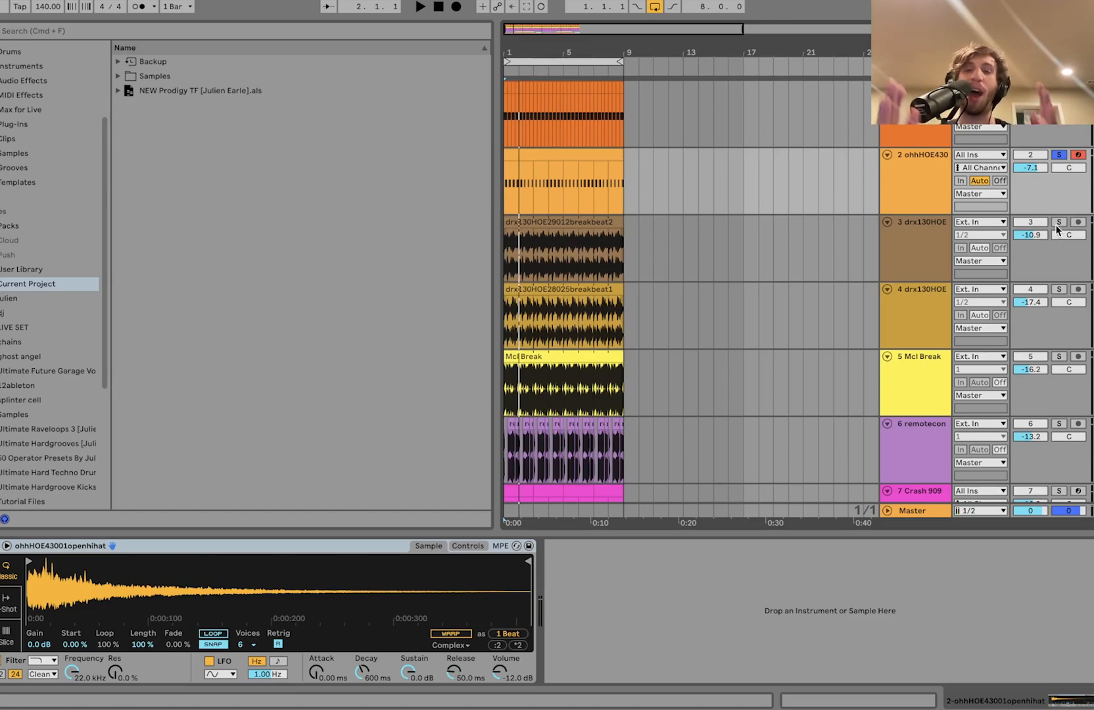
Play the loop with the Operator track soloed, to hear it against the open hi-hat
key("space")
scroll(1054, 329, "down", 5)
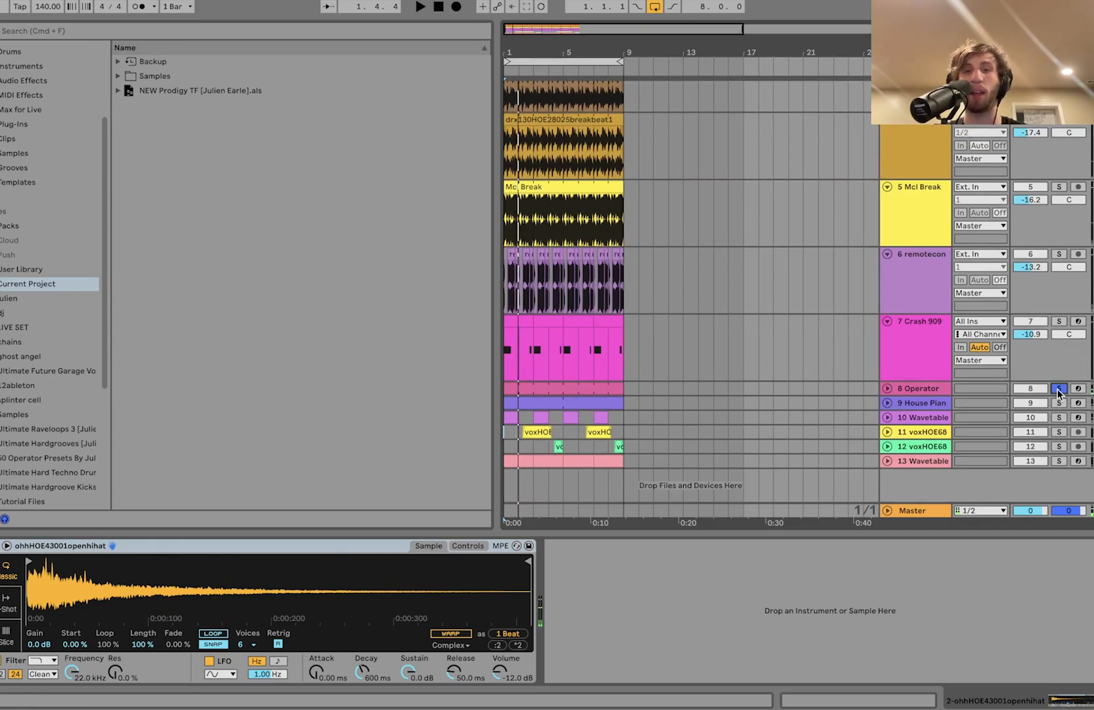
scroll(903, 386, "up", 5)
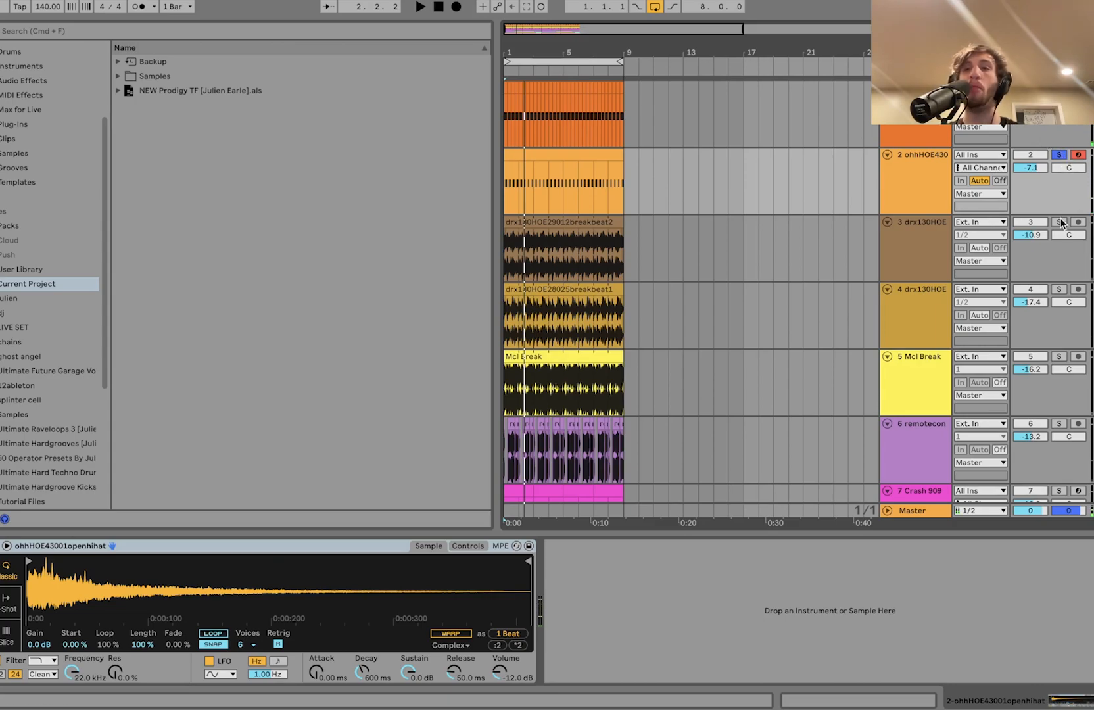
Solo the four break tracks 3 to 6 and play them together
left_click(922, 241)
scroll(922, 241, "down", 5)
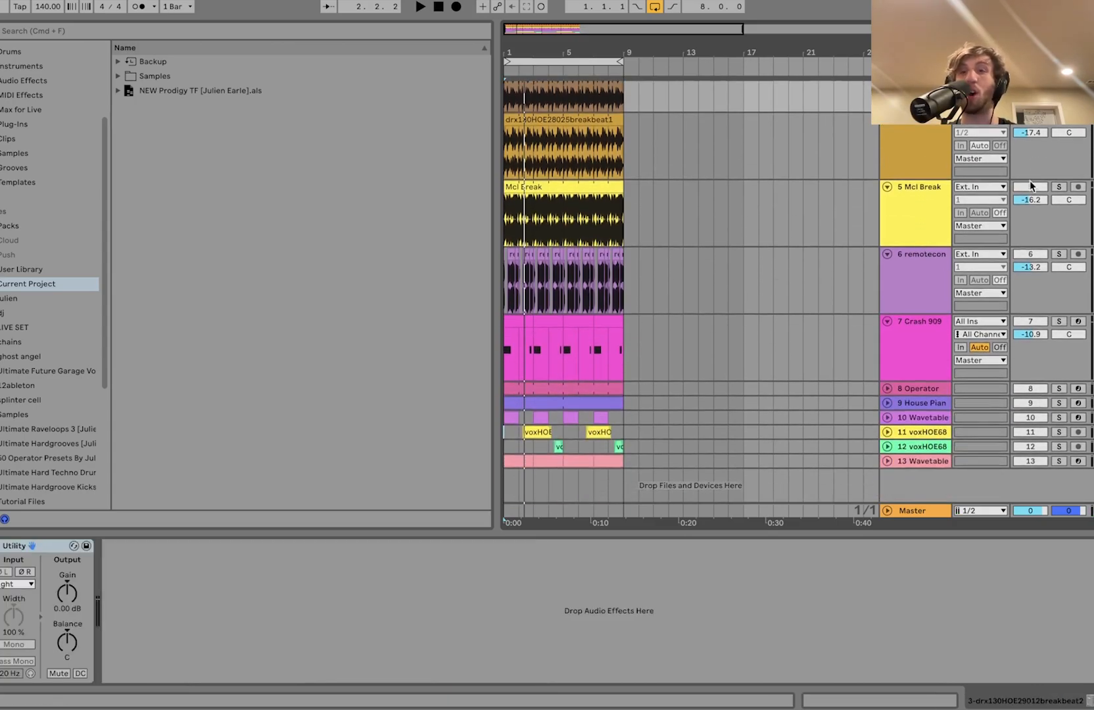
left_click(1060, 254)
key("space")
scroll(923, 250, "up", 5)
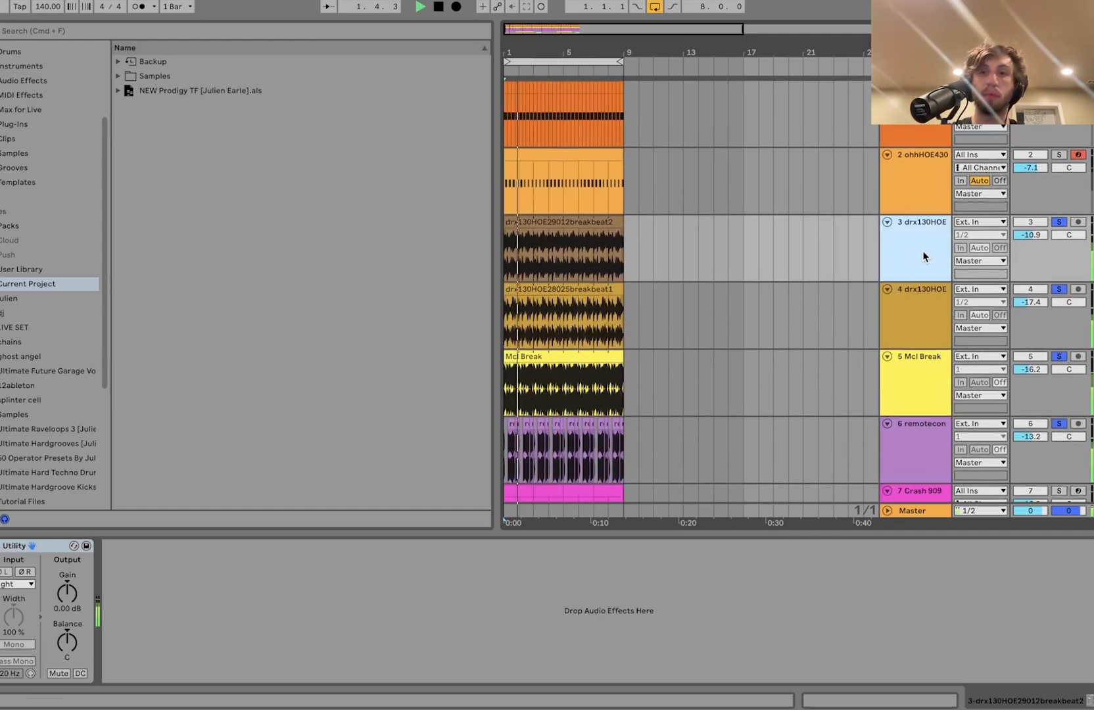
scroll(506, 243, "up", 5)
scroll(507, 244, "down", 2)
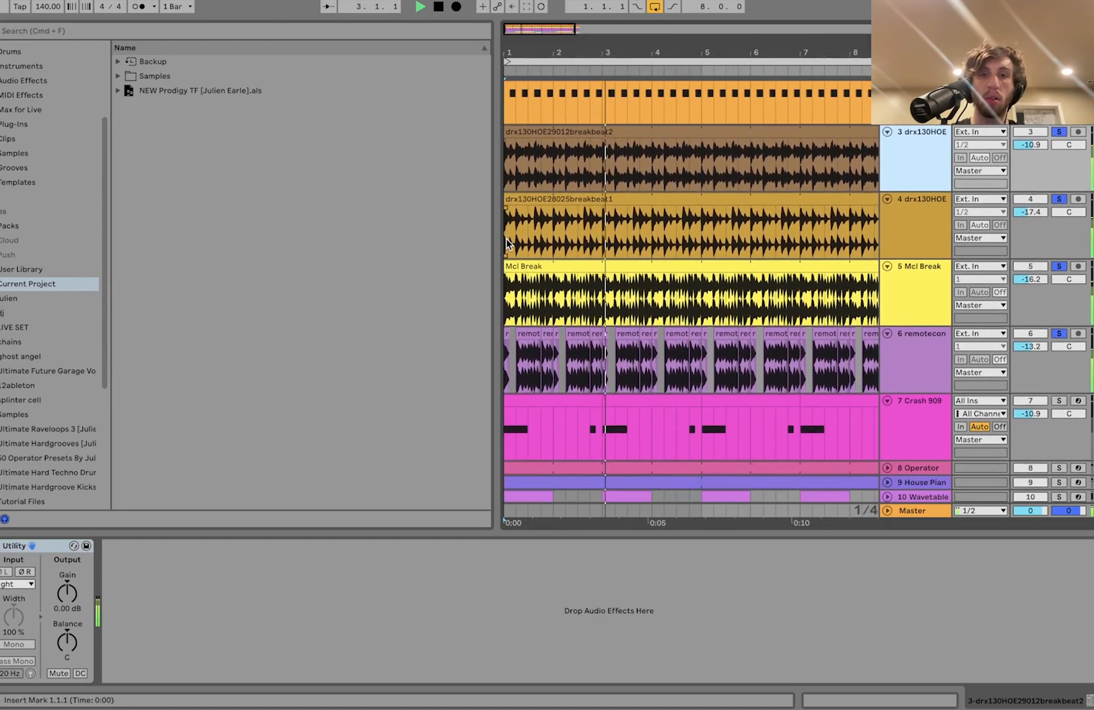
scroll(507, 240, "up", 2)
key("space")
Solo the drx130HOE29012breakbeat2 track and play it, both alone and with the open hi-hat soloed
left_click(1058, 186)
key("space")
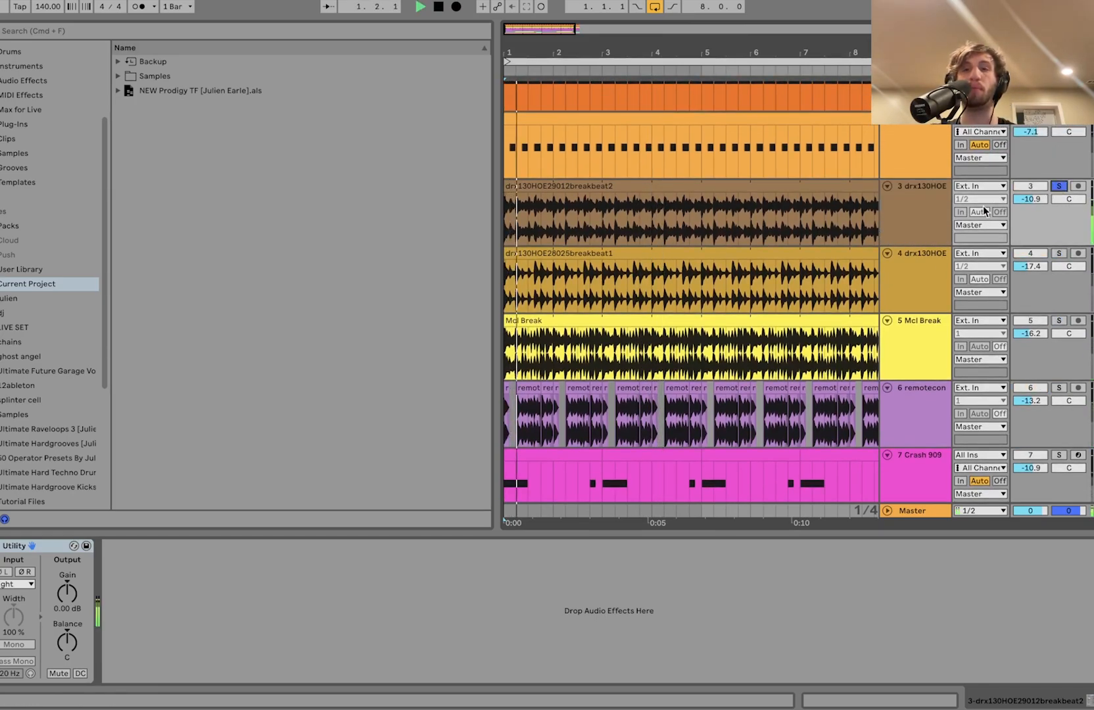
left_click(743, 186)
scroll(742, 186, "up", 2)
key("space")
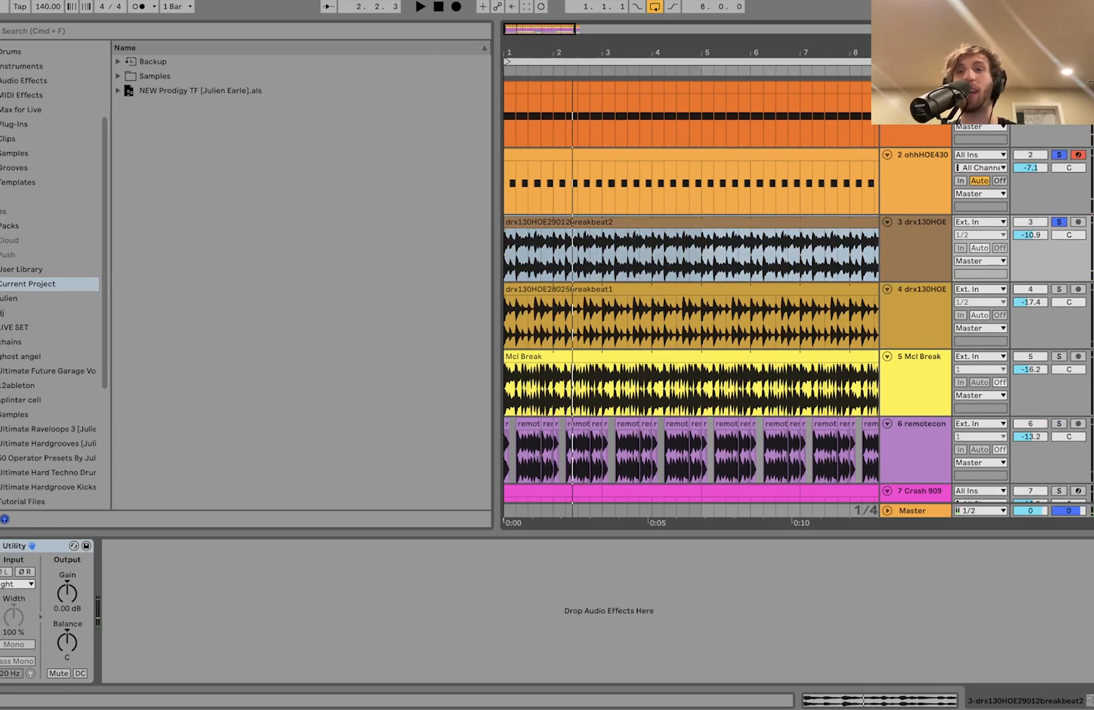
key("space")
left_click(931, 246)
scroll(931, 246, "down", 3)
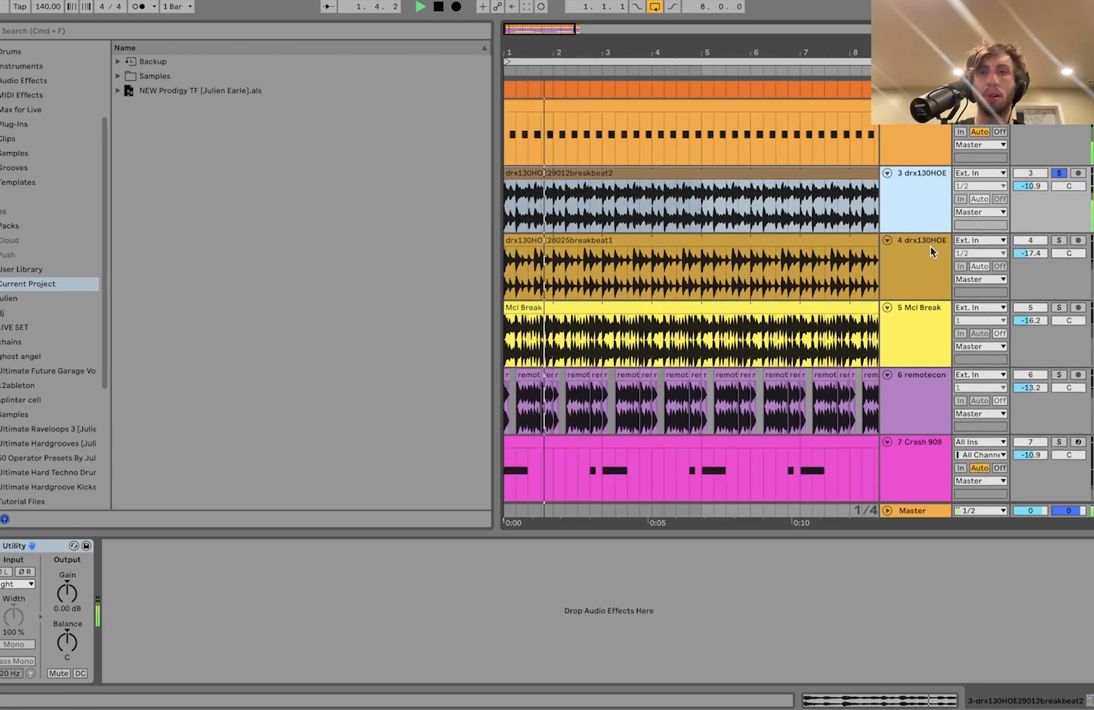
key("space")
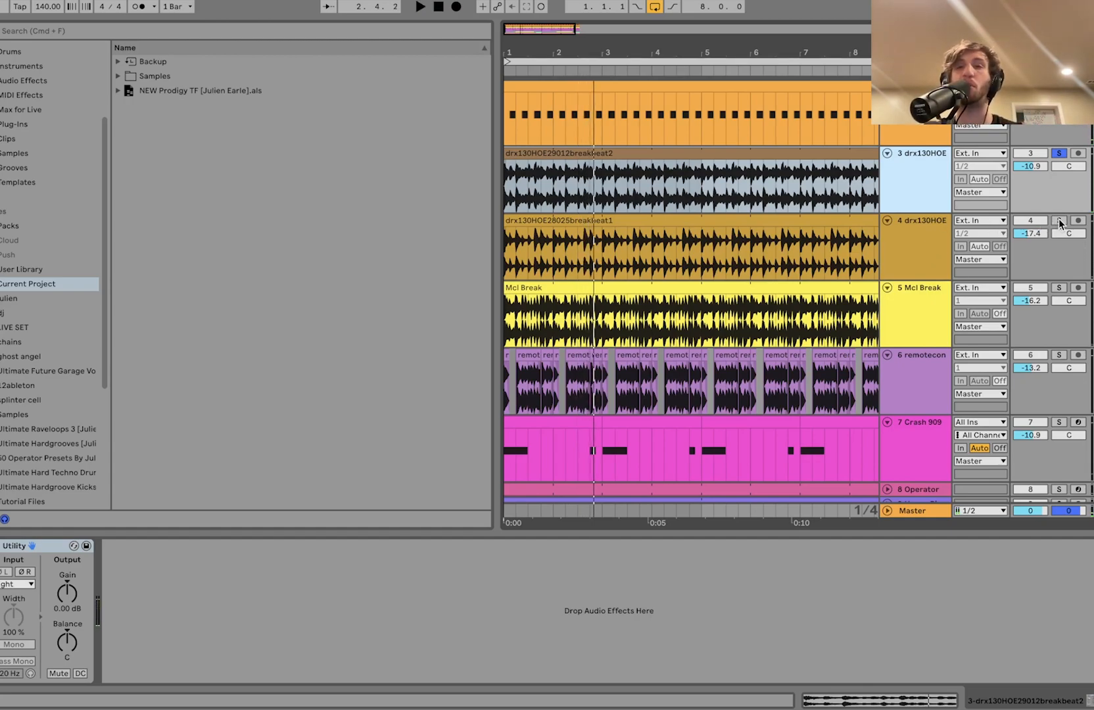
Solo the drx130HOE28025breakbeat1 track and play it, first together with breakbeat2 and then alone
left_click(1061, 222)
left_click(930, 241)
key("space")
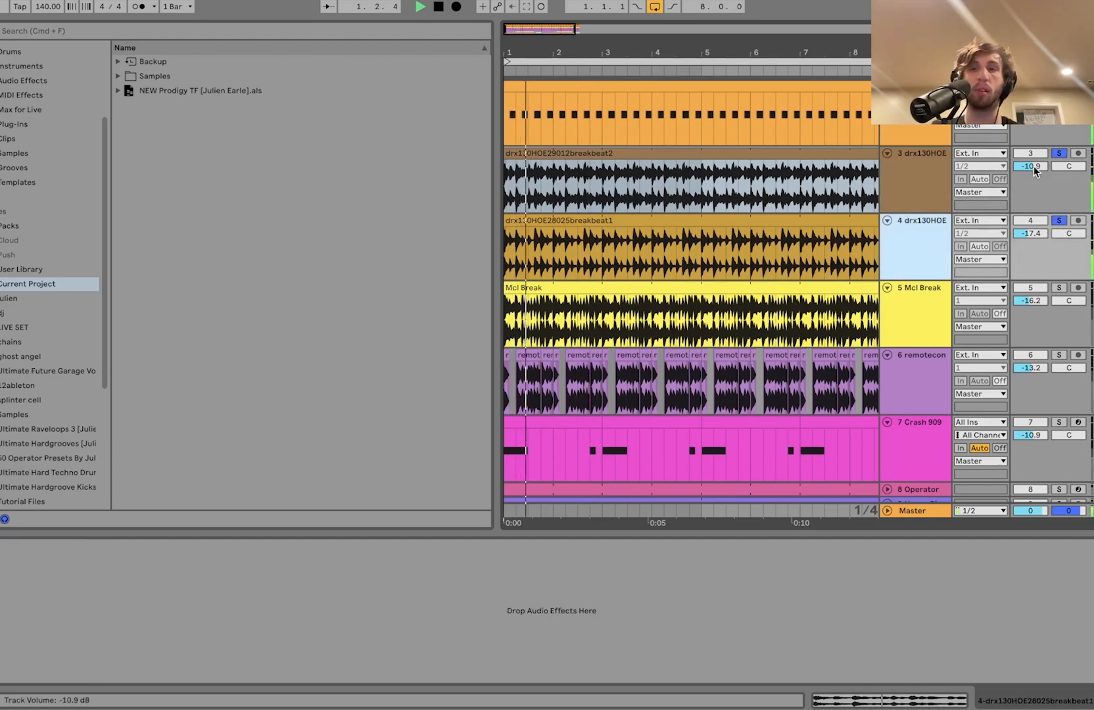
left_click(1058, 154)
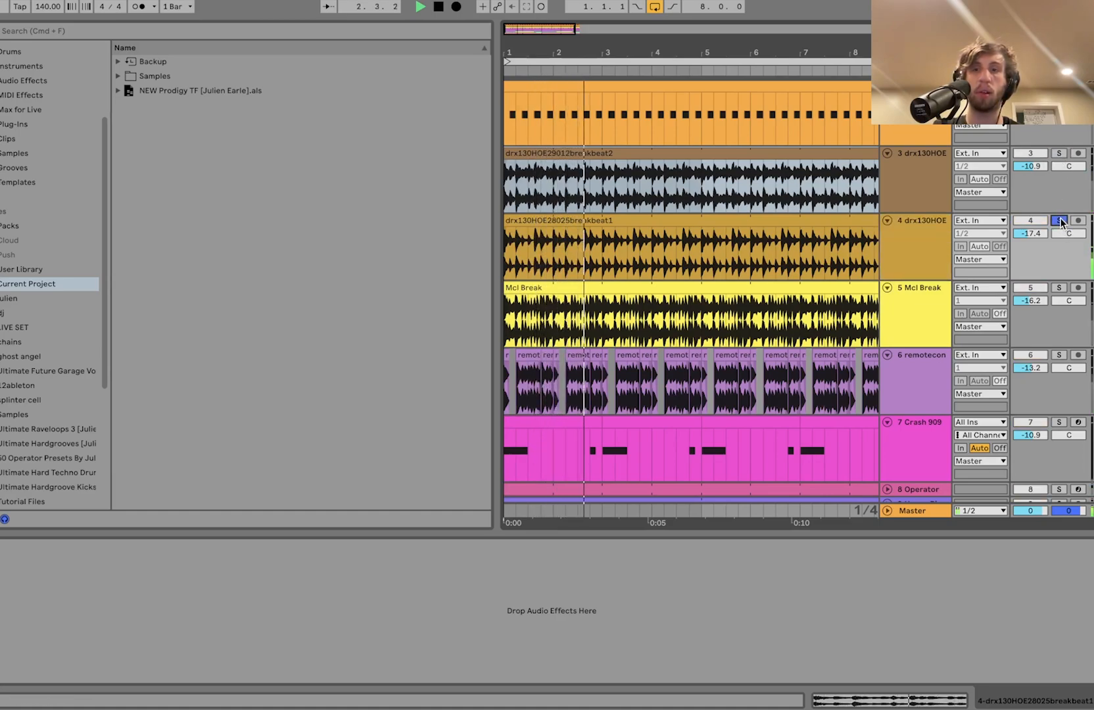
left_click(930, 234)
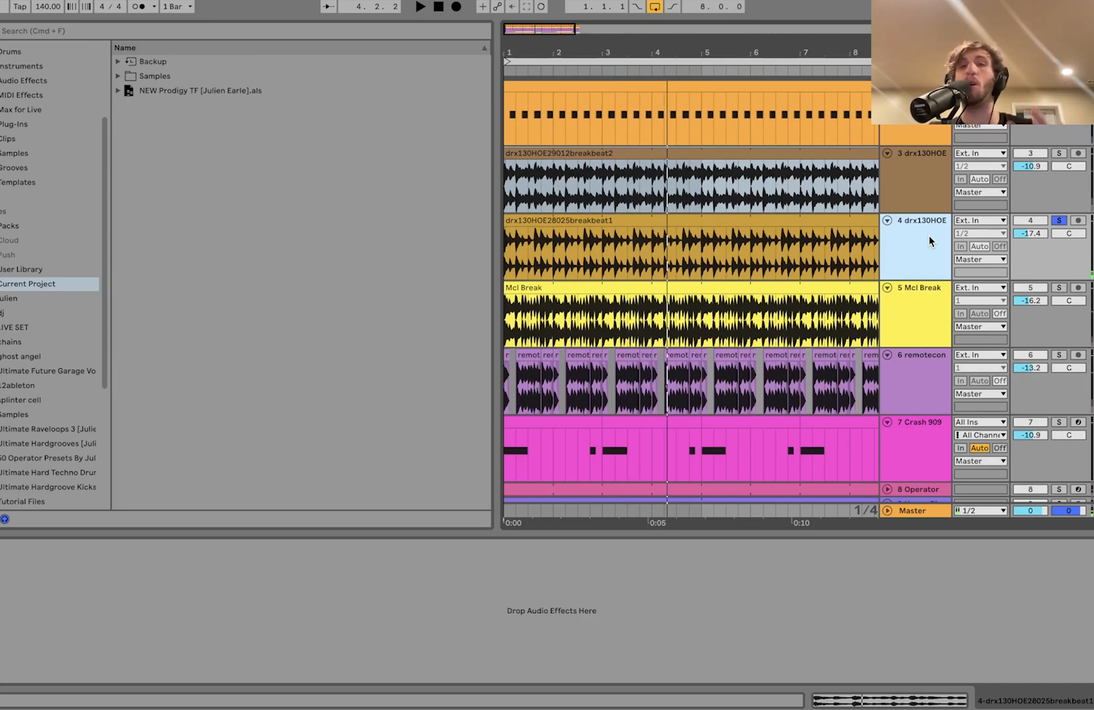
Add the breakbeat2 track back to the solo and play both breakbeat tracks layered
left_click(1059, 155)
key("space")
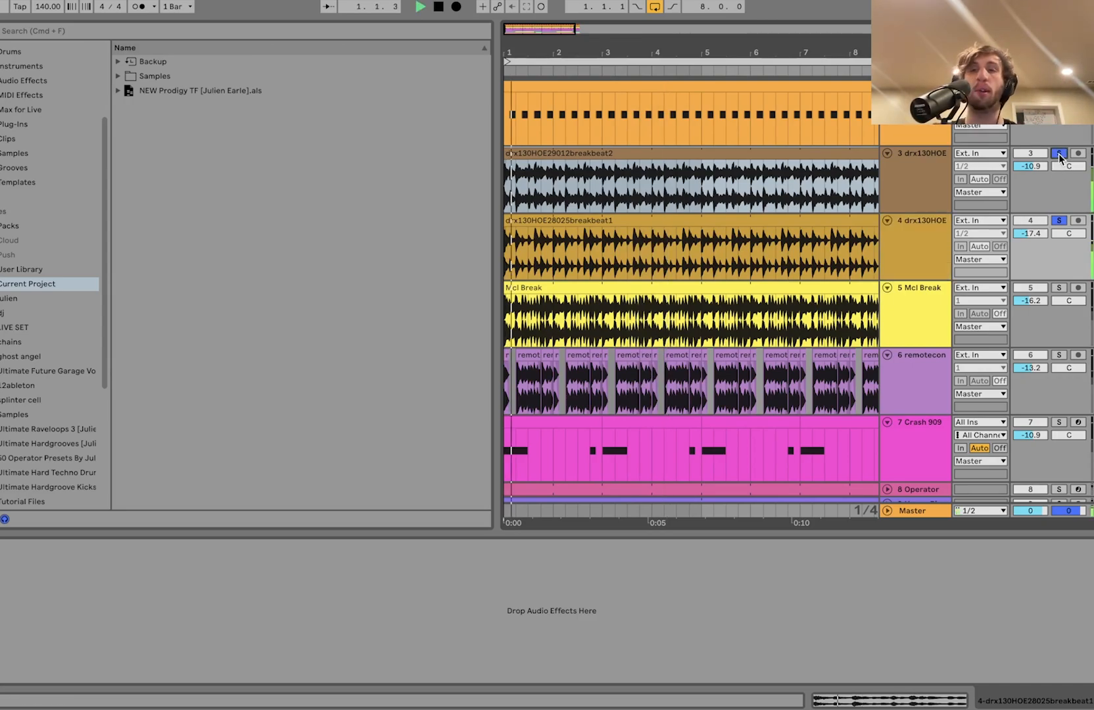
left_click(921, 224)
key("space")
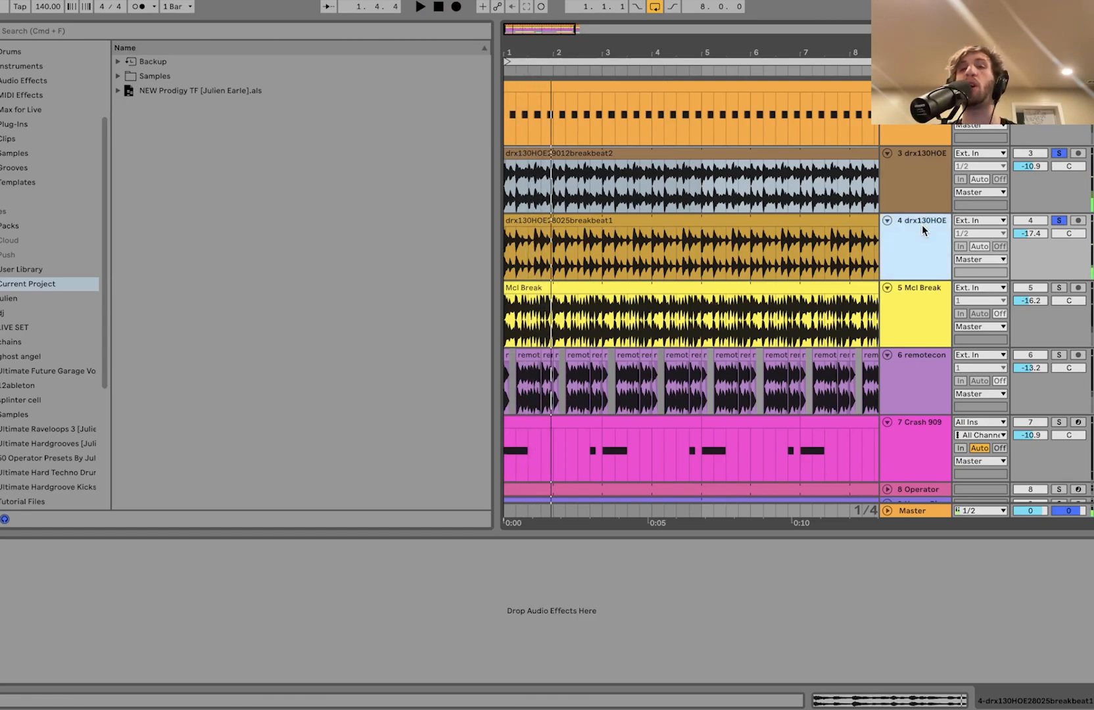
key("space")
key("space")
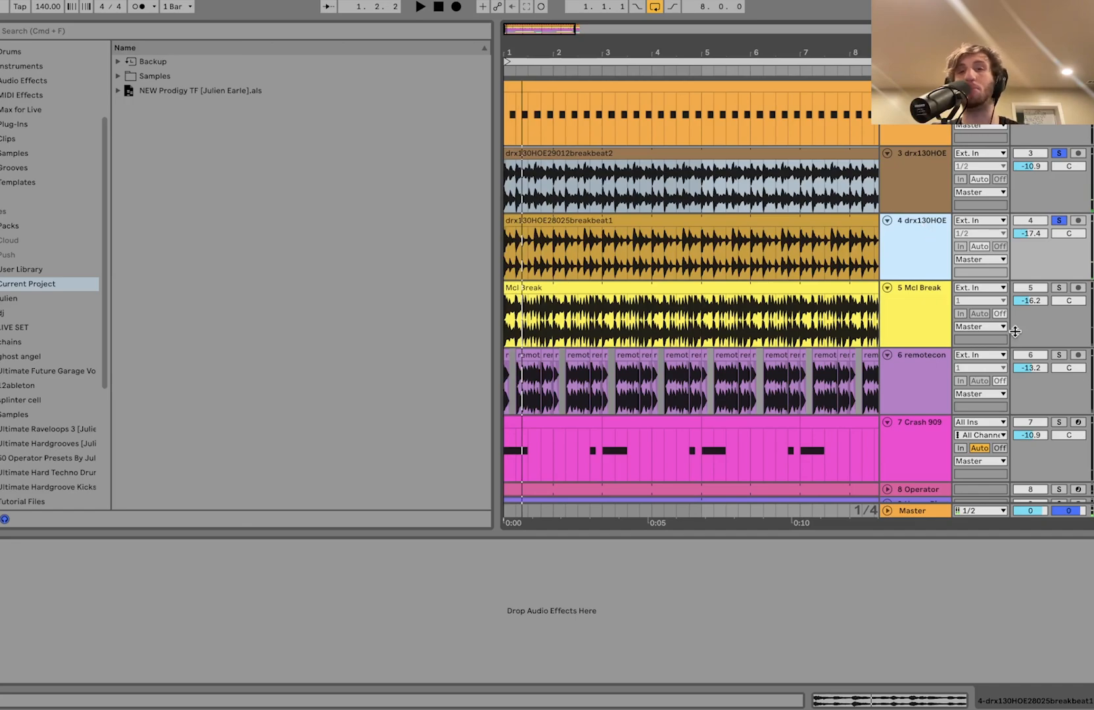
Solo the Mcl Break track with its Auto Filter displayed, and play it alone
left_click(1060, 288)
left_click(940, 308)
key("space")
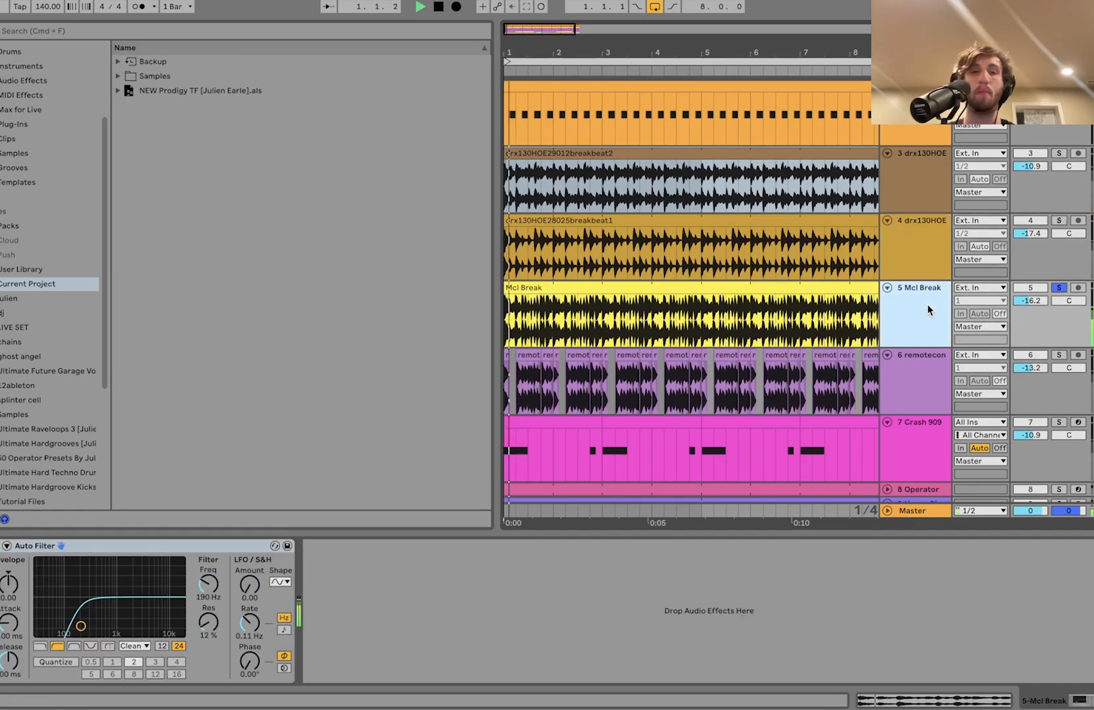
scroll(941, 279, "up", 2)
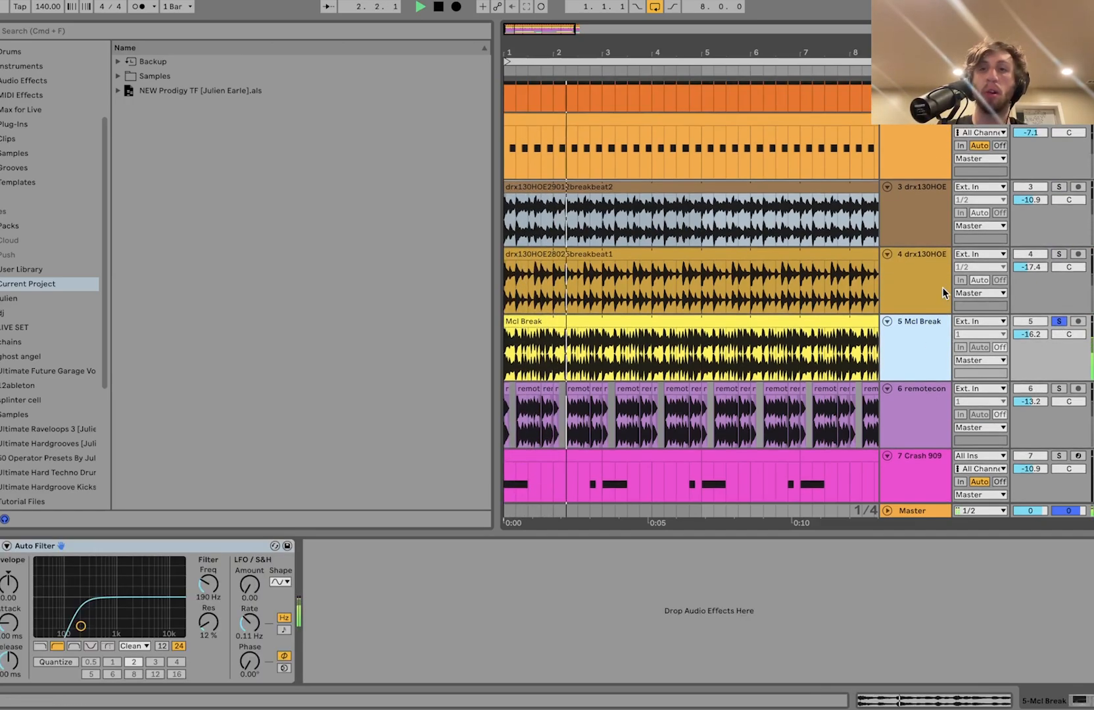
Solo the tracks from the kick through Mcl Break and play them together, then return the solo to Mcl Break only
left_click(921, 134, "shift")
key("space")
scroll(690, 296, "down", 5)
scroll(690, 296, "up", 4)
scroll(924, 204, "down", 5)
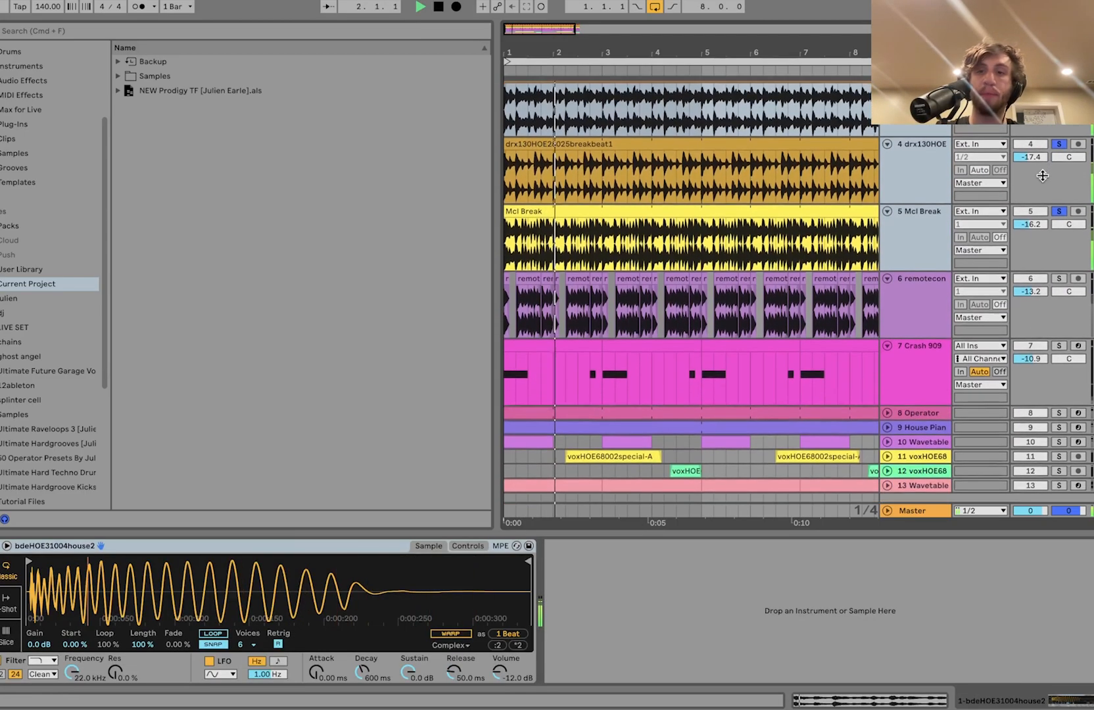
left_click(924, 204)
key("space")
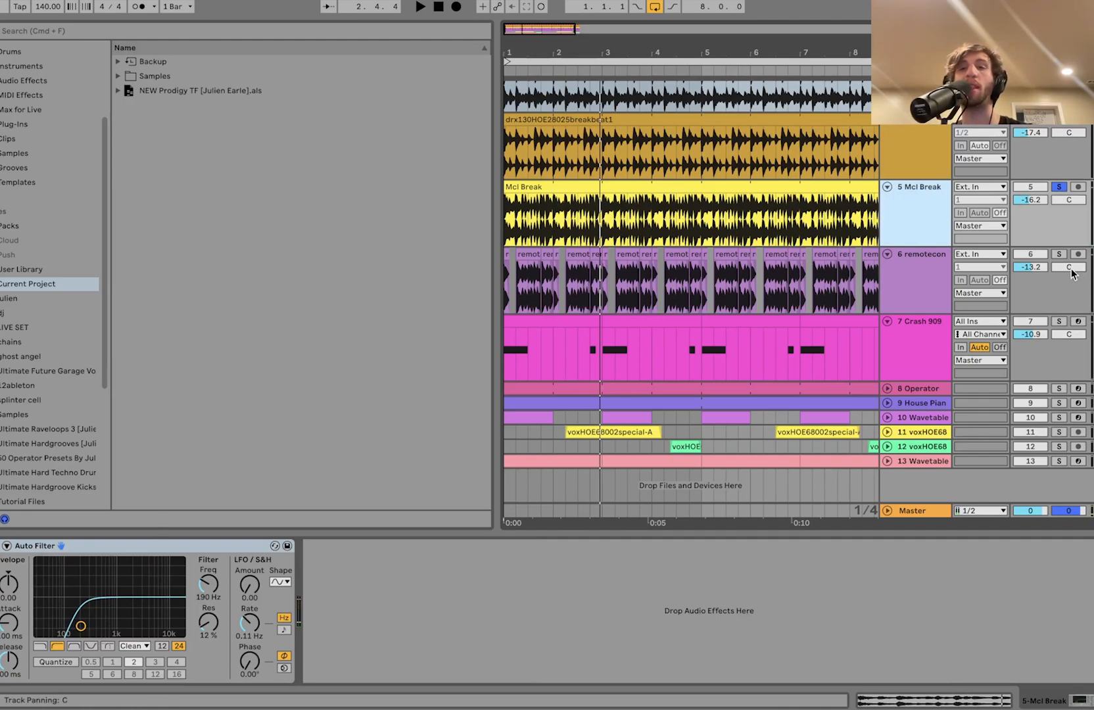
Solo the remotecon2 track on its own and play it
left_click(947, 275)
key("space")
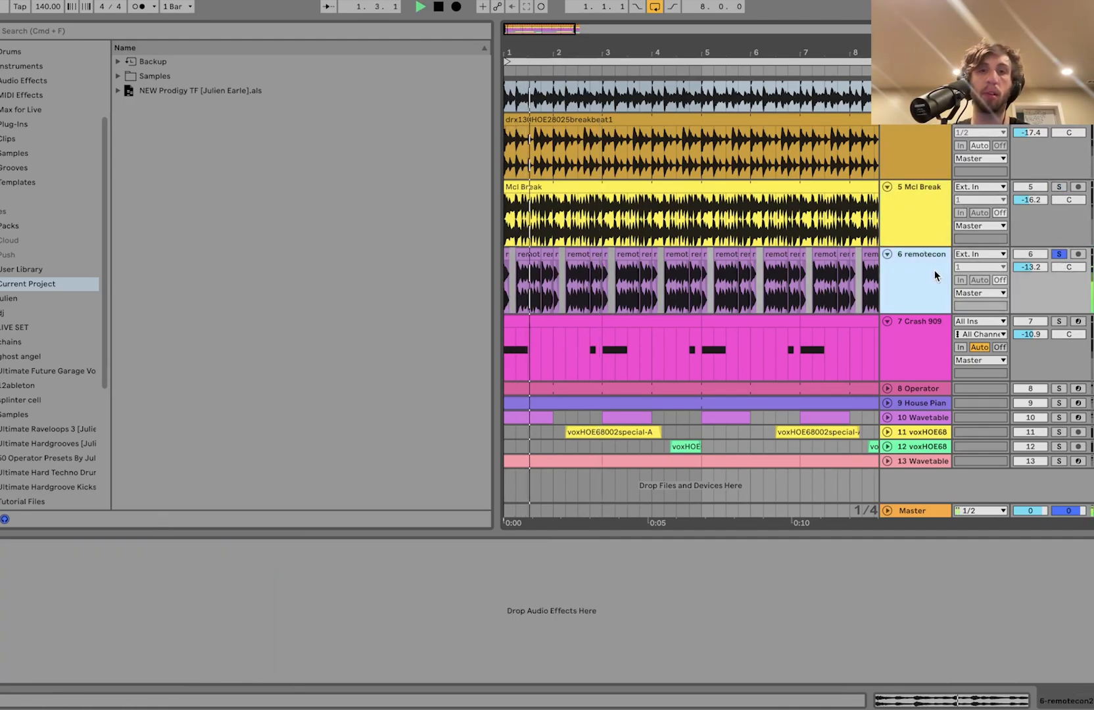
scroll(935, 275, "up", 5)
key("space")
Inspect the remotecon2 chops by selecting the gap from 1.1.3 to 1.2.1 and the short first clip
left_click(528, 437)
scroll(528, 437, "up", 3)
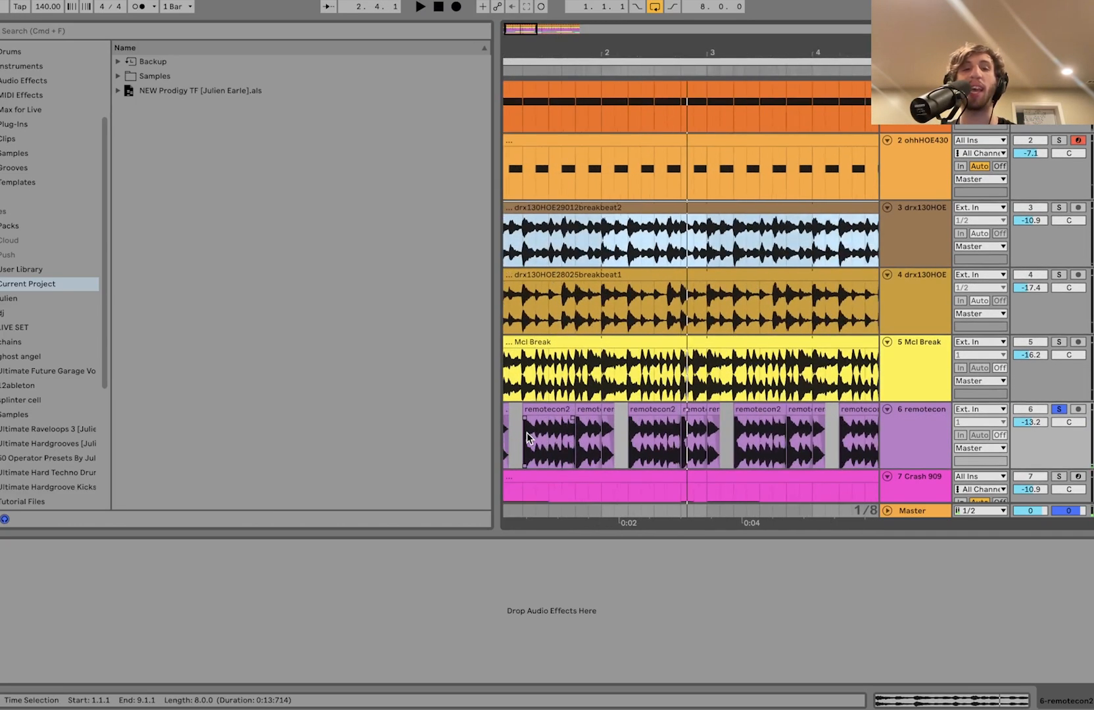
scroll(528, 438, "up", 3)
left_click_drag(532, 398, 568, 402)
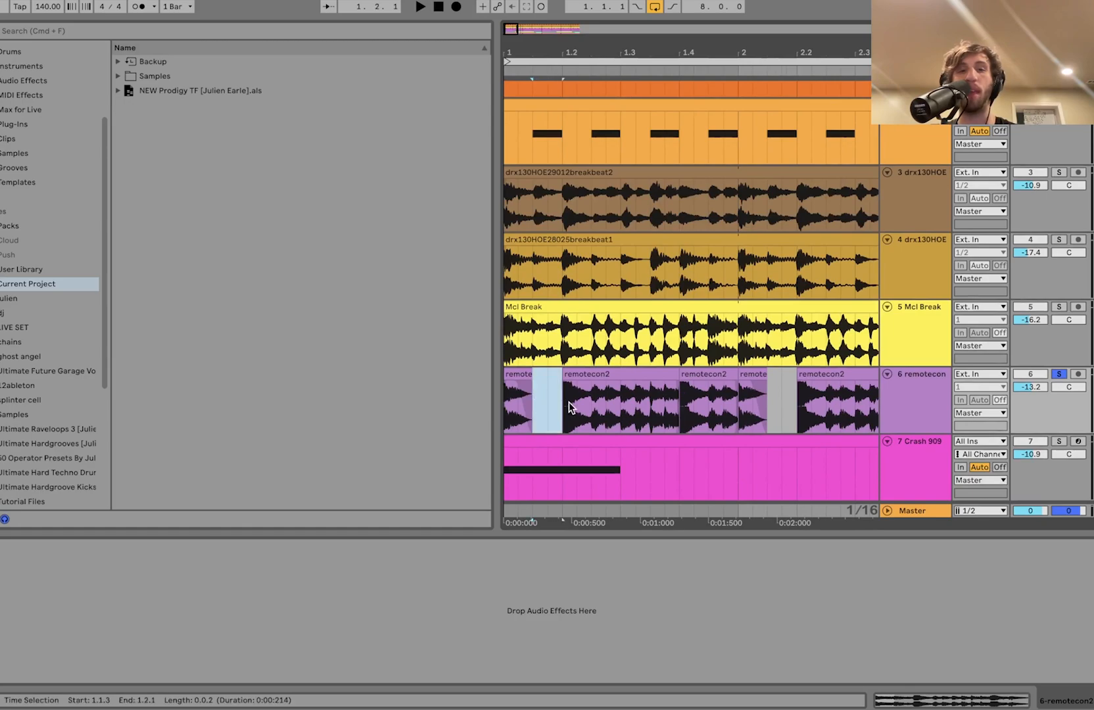
left_click(526, 377)
scroll(526, 379, "down", 3)
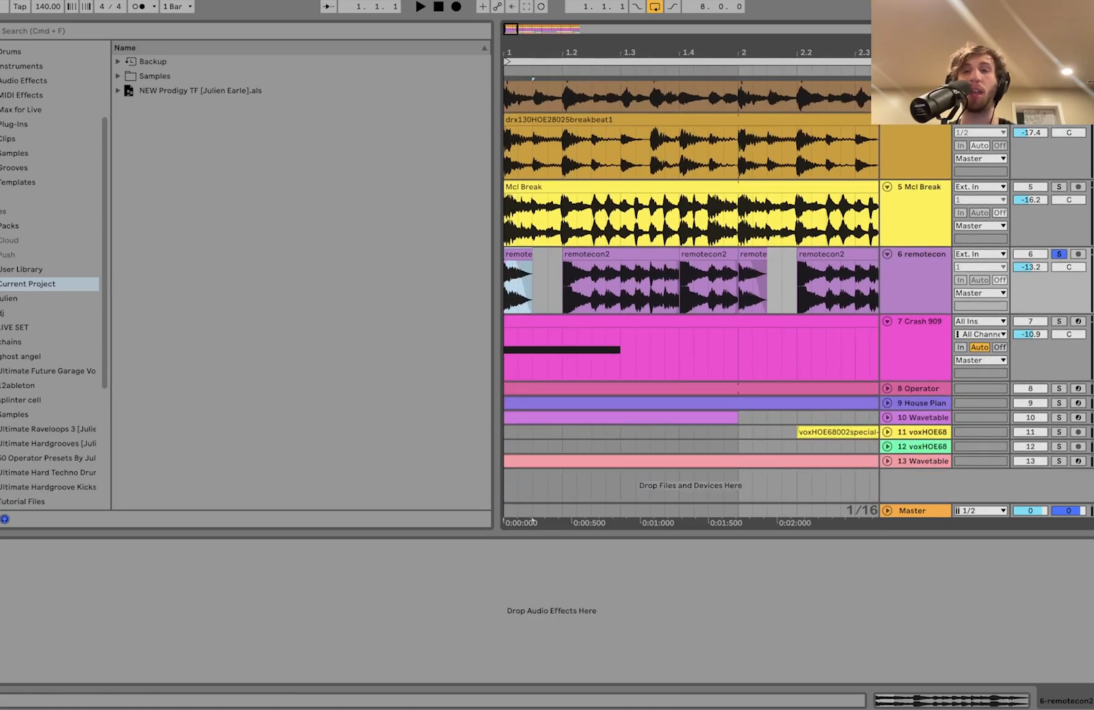
Play the remotecon2 track with the Crash 909 track soloed alongside it
key("space")
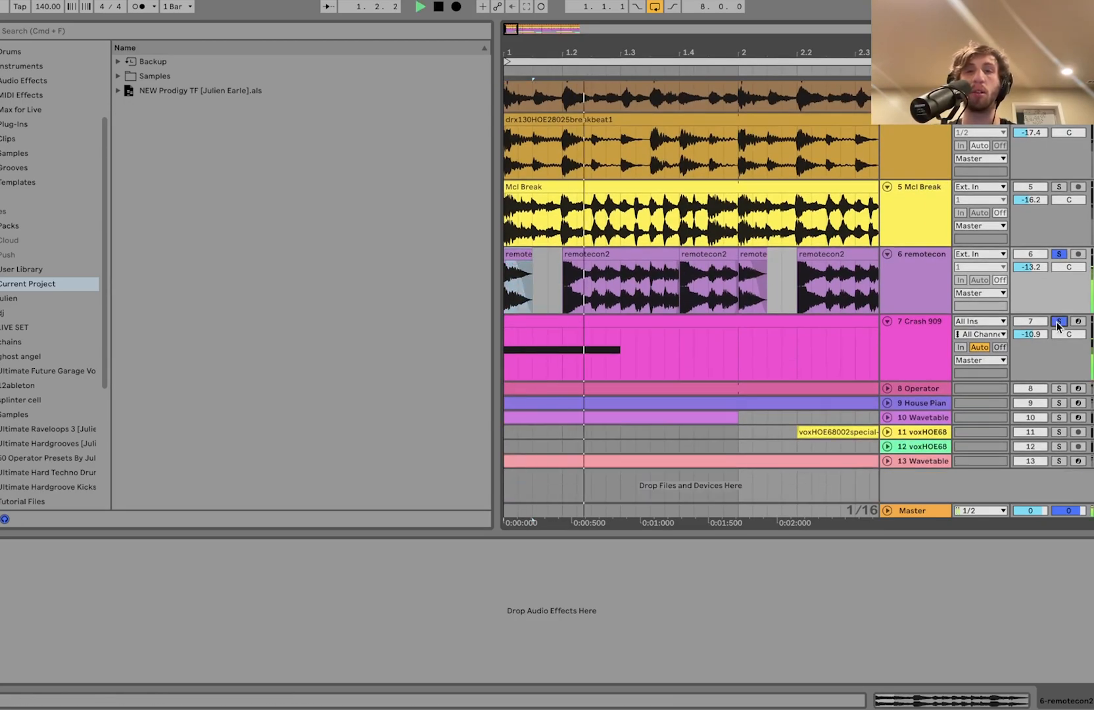
scroll(724, 296, "down", 3)
scroll(724, 297, "down", 2)
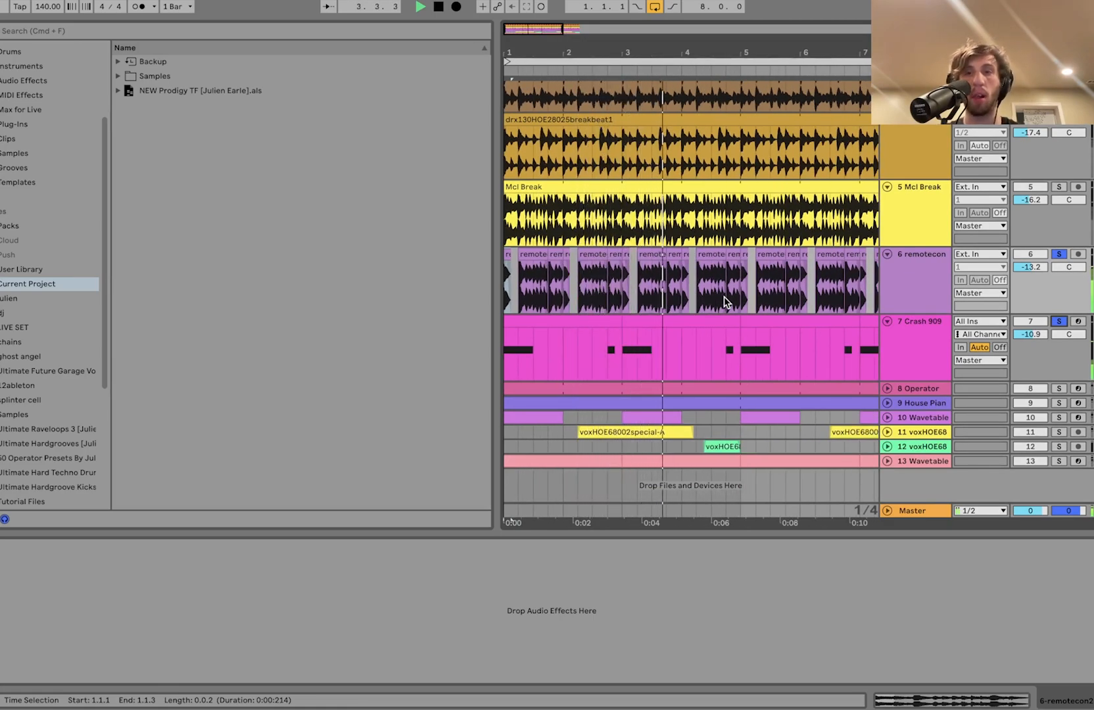
key("space")
left_click(917, 311)
Solo break tracks 3 to 6 as a group, play them, and add the open hi-hat to the solo
scroll(937, 302, "up", 5)
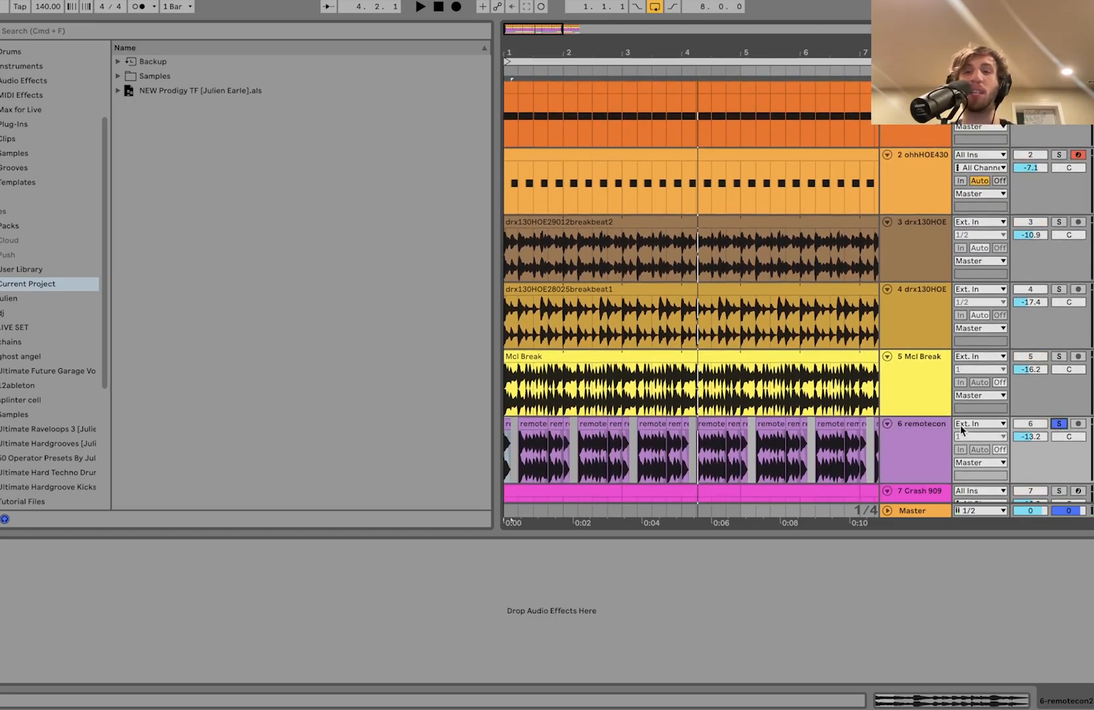
left_click(927, 431)
left_click(922, 260, "shift")
left_click(1058, 221)
key("space")
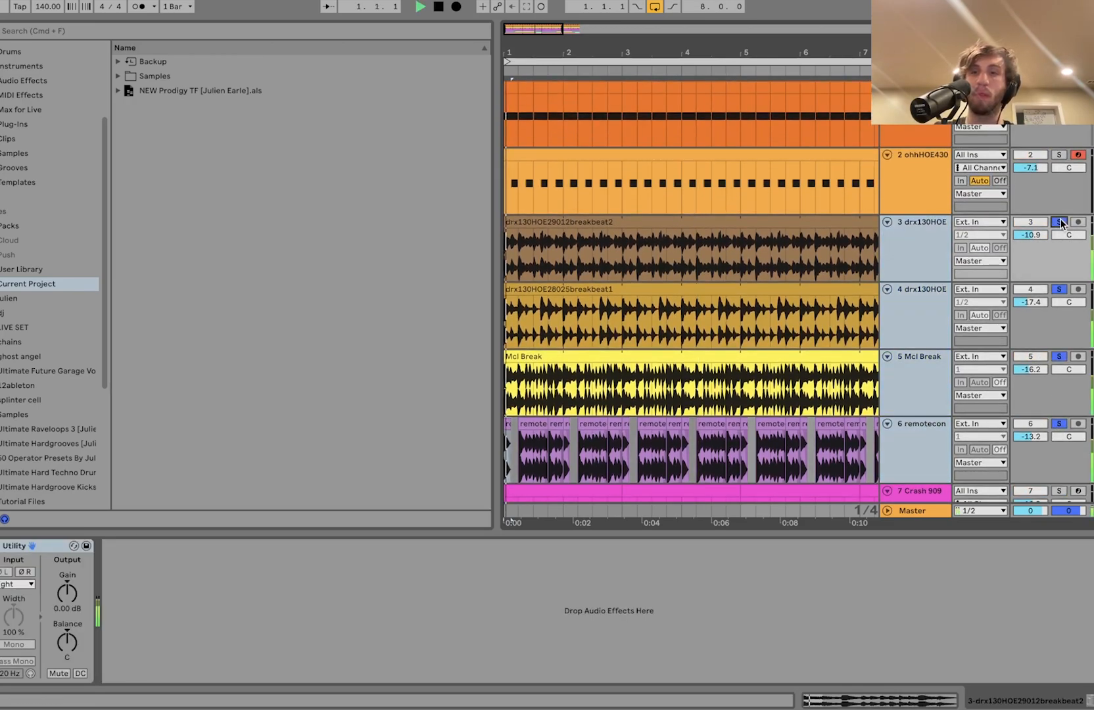
left_click(1058, 155)
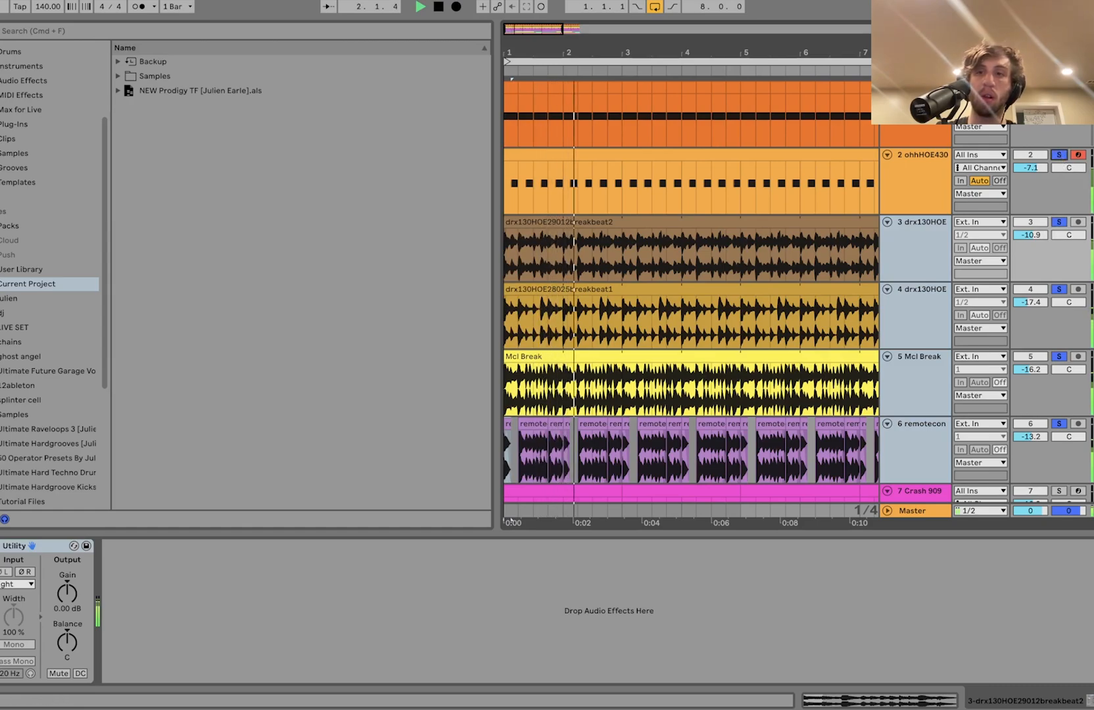
Listen to the soloed break tracks with the open hi-hat and display the kick track's sampler
left_click(917, 85)
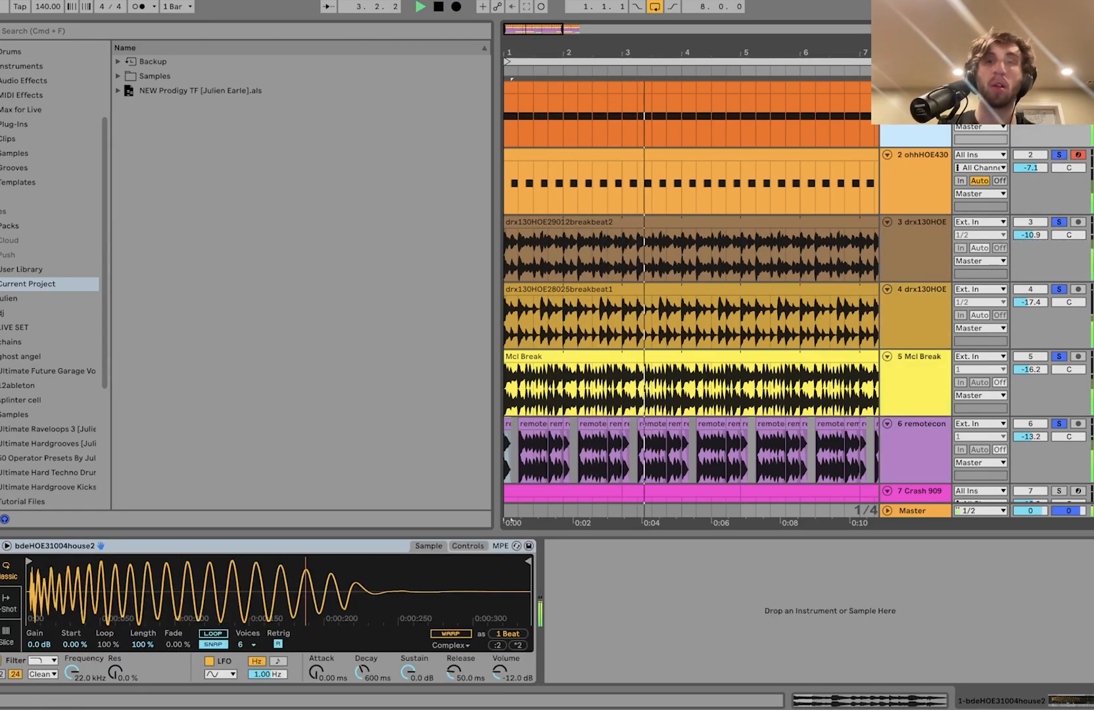
scroll(691, 296, "down", 5)
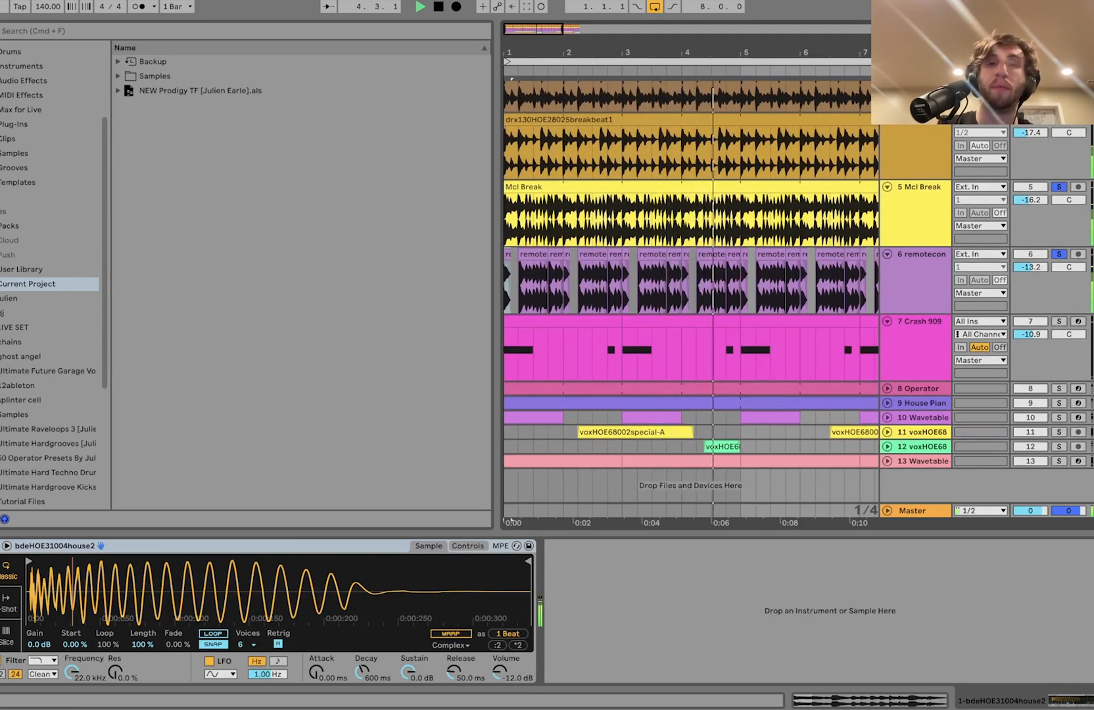
scroll(691, 296, "up", 5)
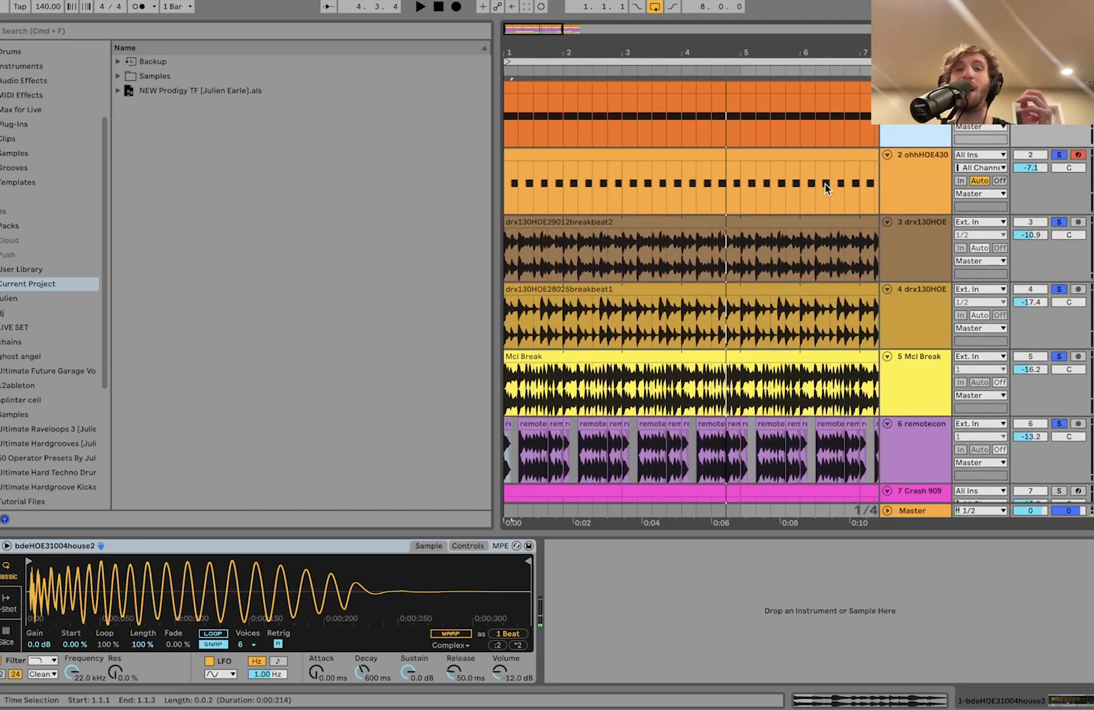
Solo the breakbeat2 track alone and display the device chains of the breakbeat2, Mcl Break and remotecon2 tracks
scroll(848, 188, "down", 1)
left_click(900, 223)
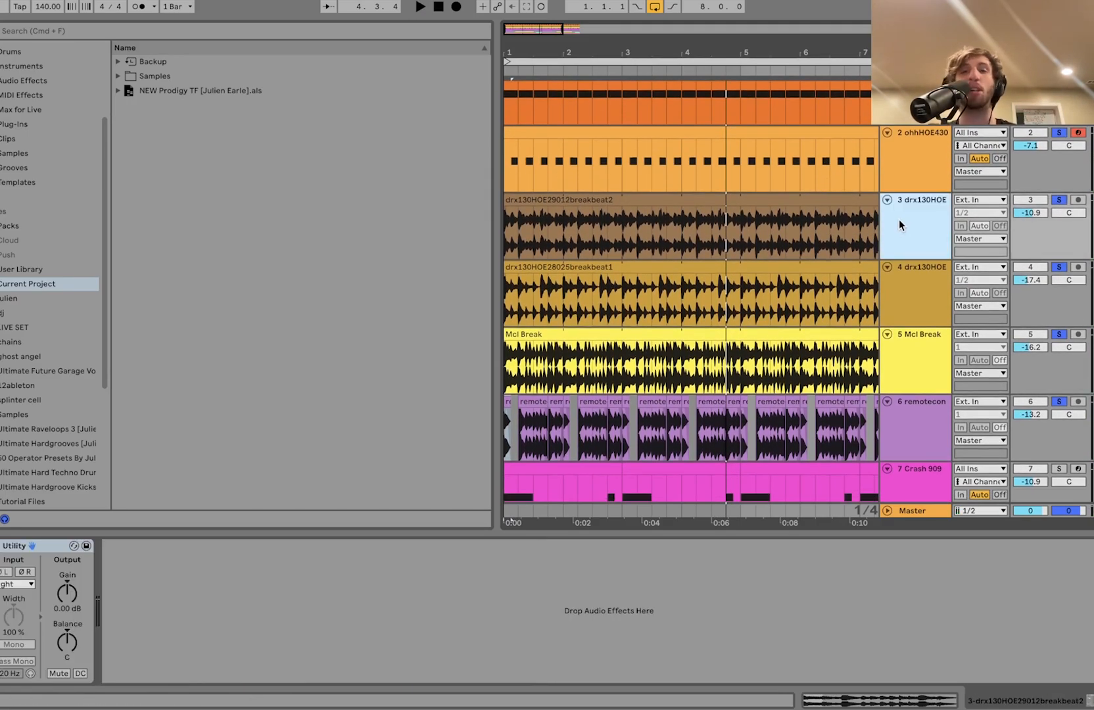
key("Down")
key("Up")
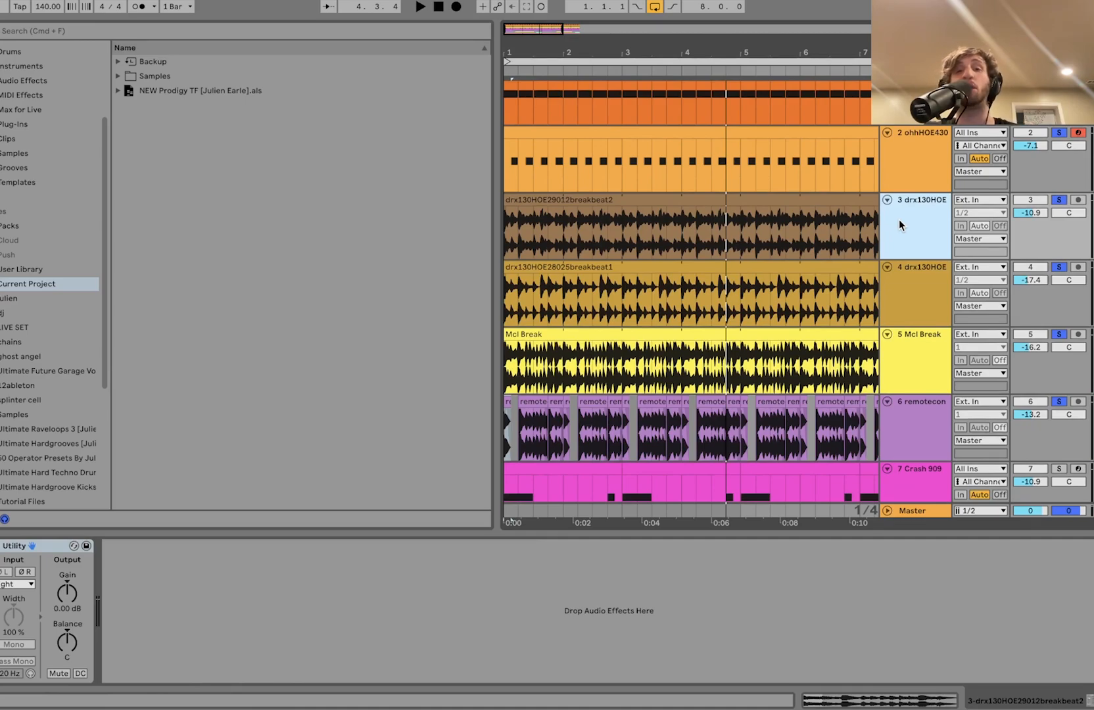
left_click(1064, 200)
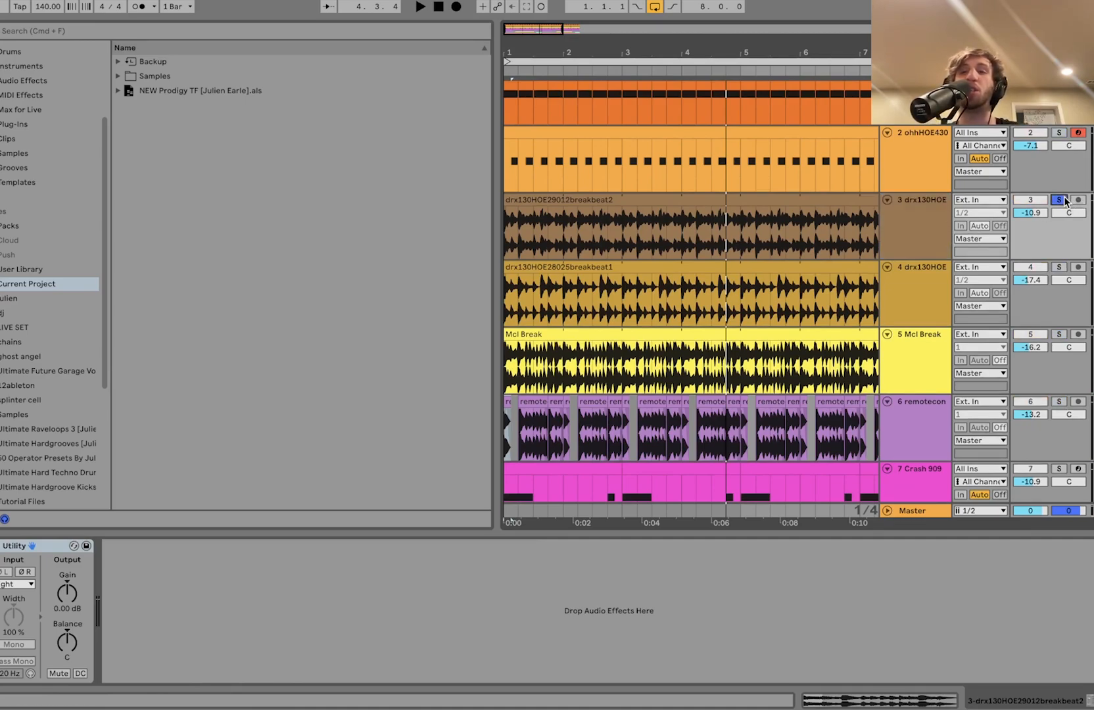
left_click(913, 331)
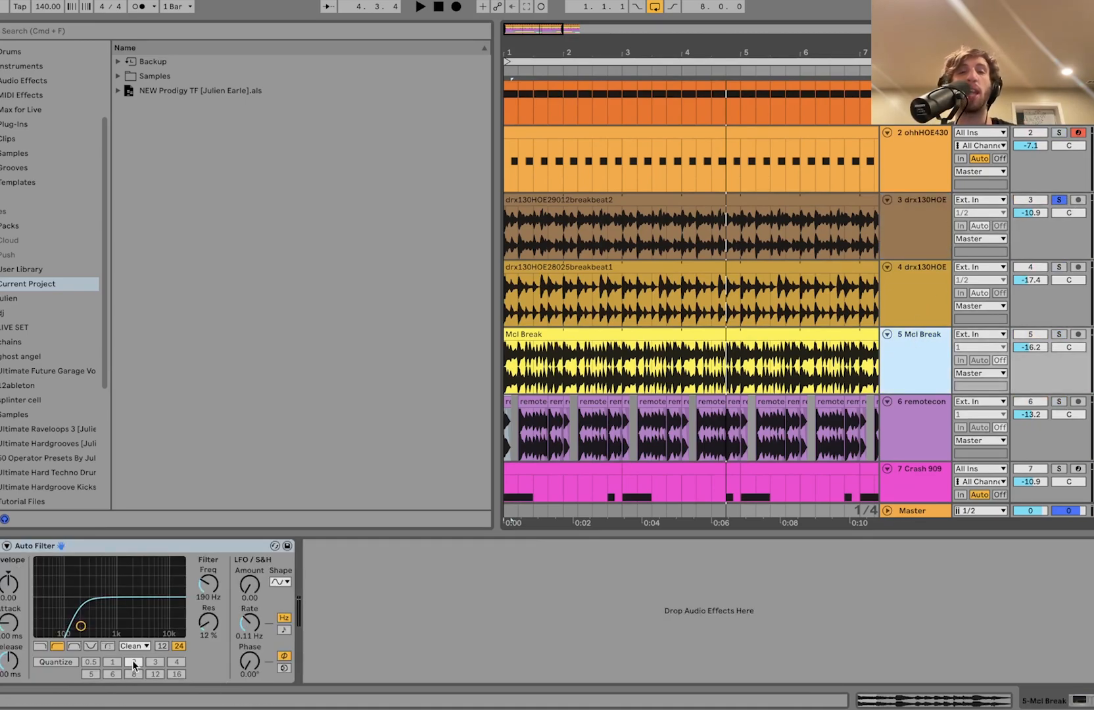
left_click(928, 430)
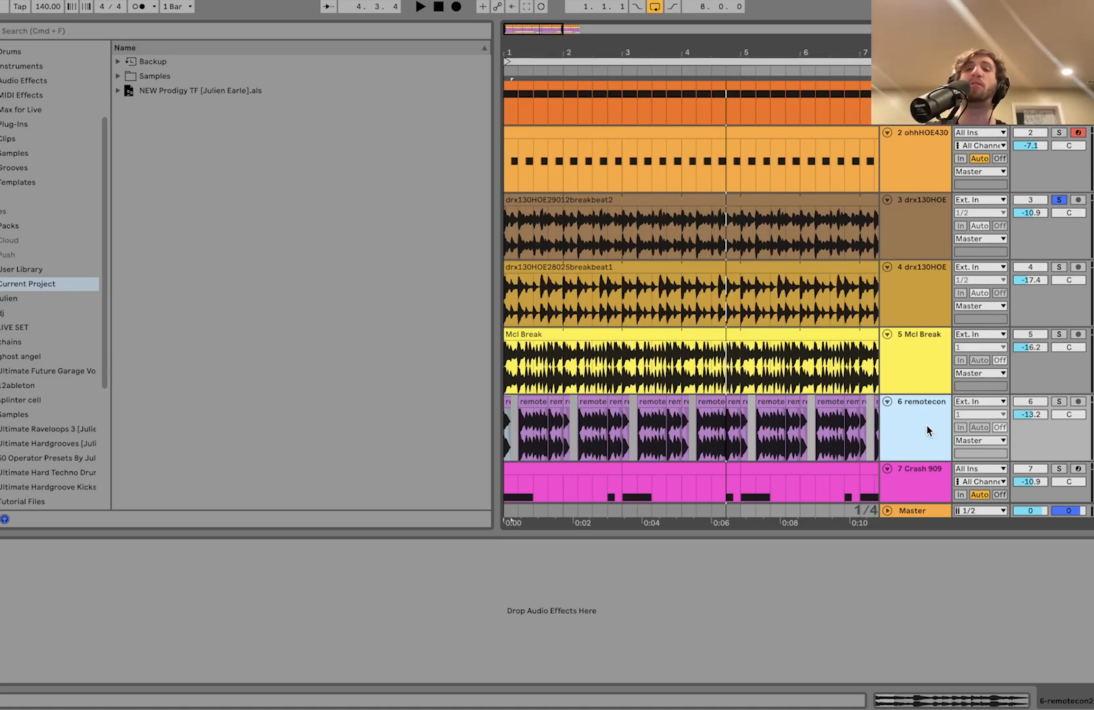
Solo the Crash 909 track on its own, select its first clip from 1.1.1 to 3.1.1, and play it
scroll(629, 458, "down", 3)
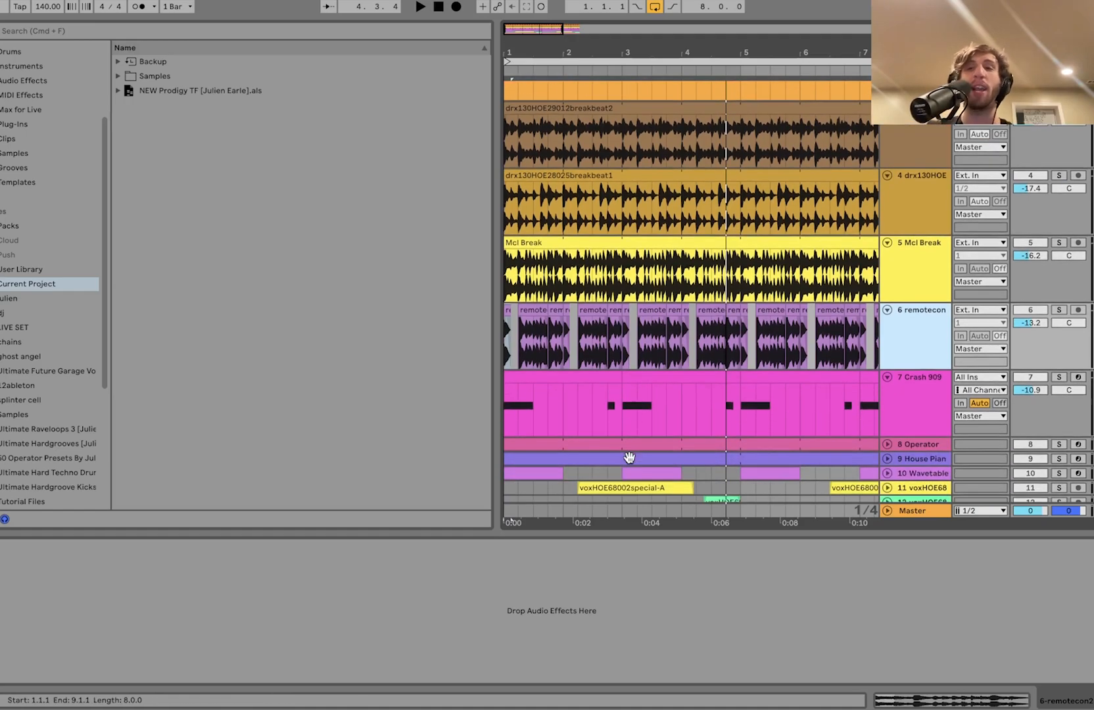
scroll(629, 458, "down", 1)
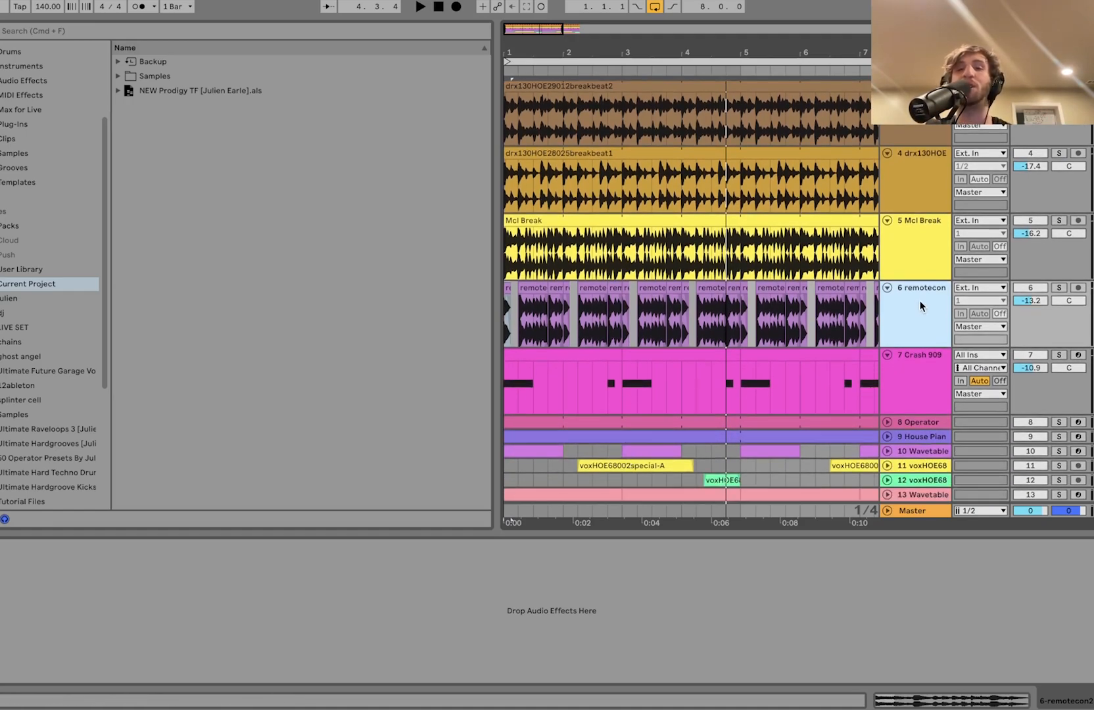
left_click(1058, 355)
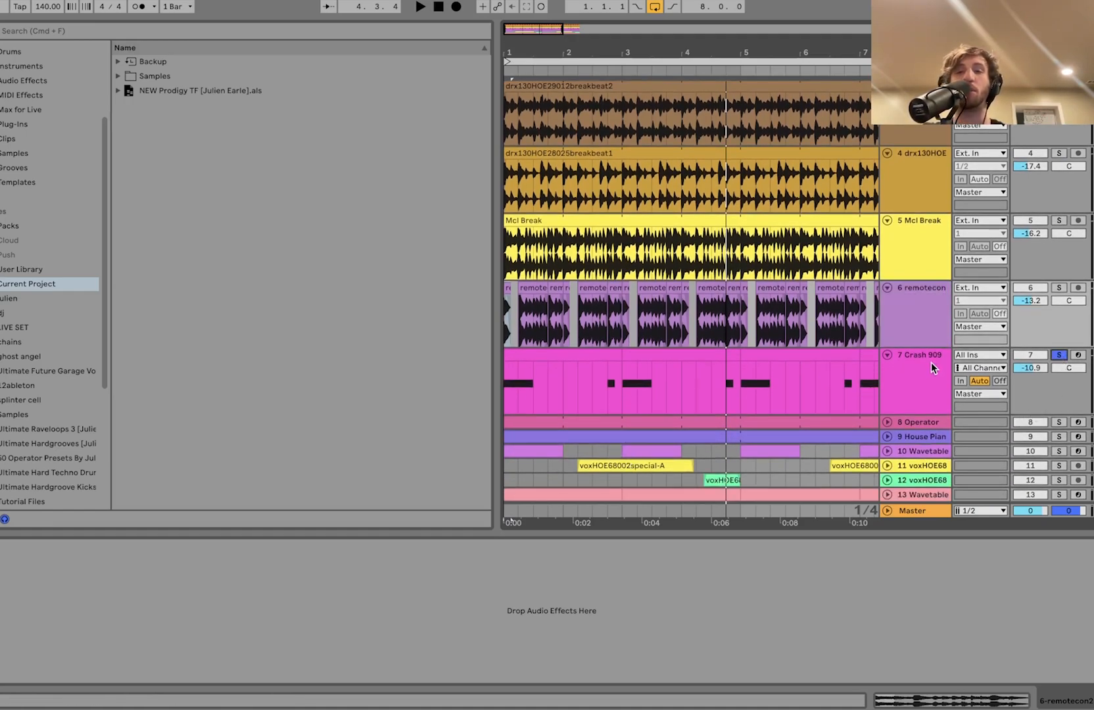
left_click(888, 373)
left_click(591, 352)
key("space")
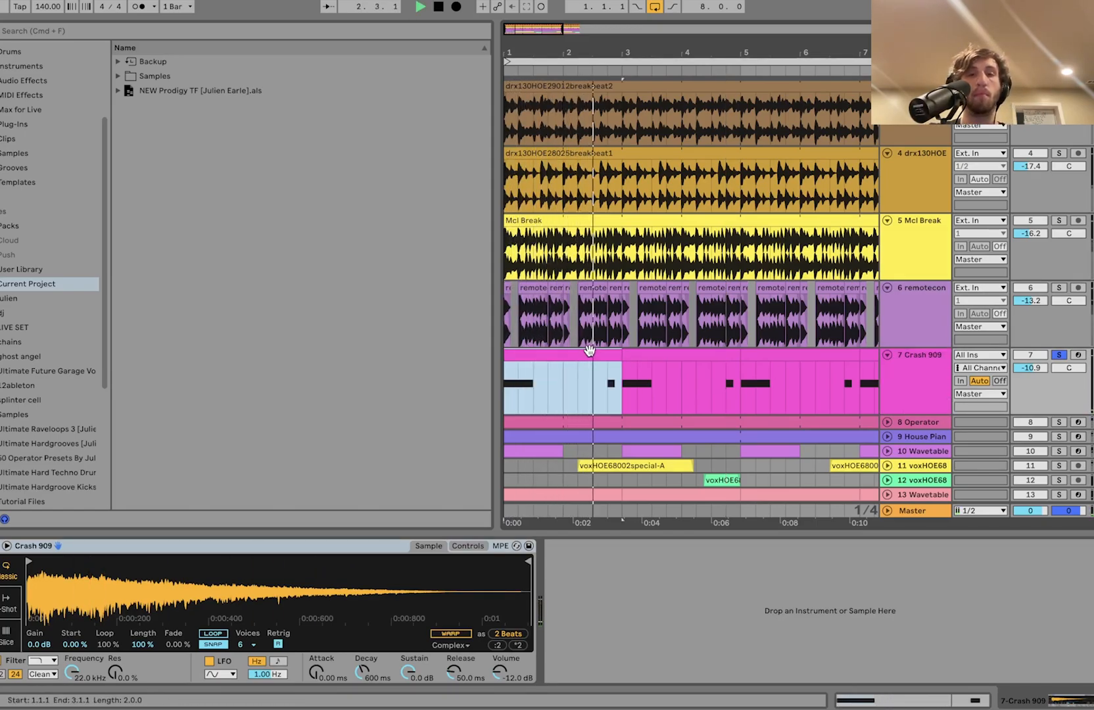
key("space")
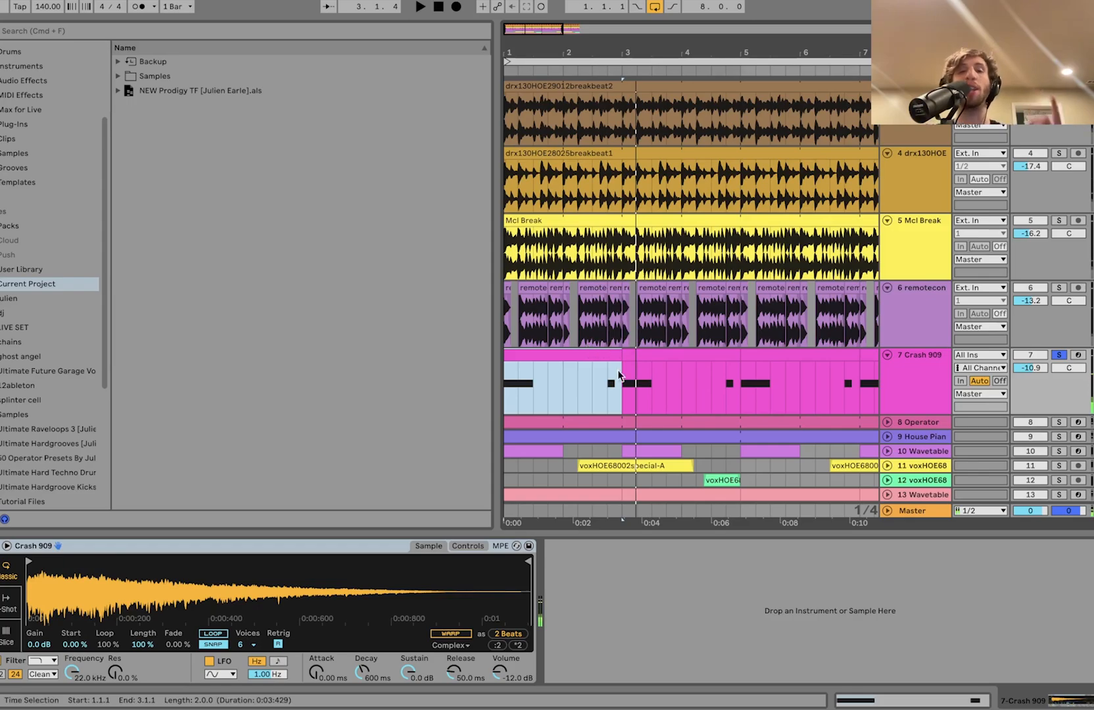
Solo the kick, open hi-hat, four break tracks and Crash 909 together and play them
scroll(920, 388, "up", 3)
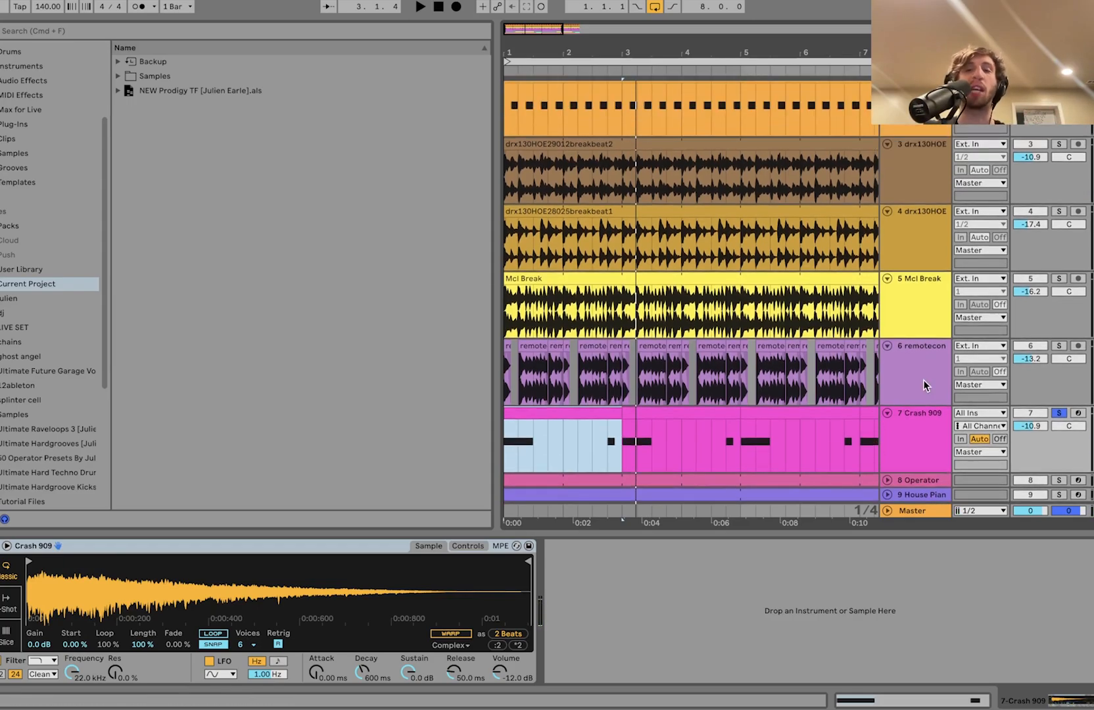
left_click(921, 383)
scroll(925, 372, "up", 3)
left_click(925, 126, "shift")
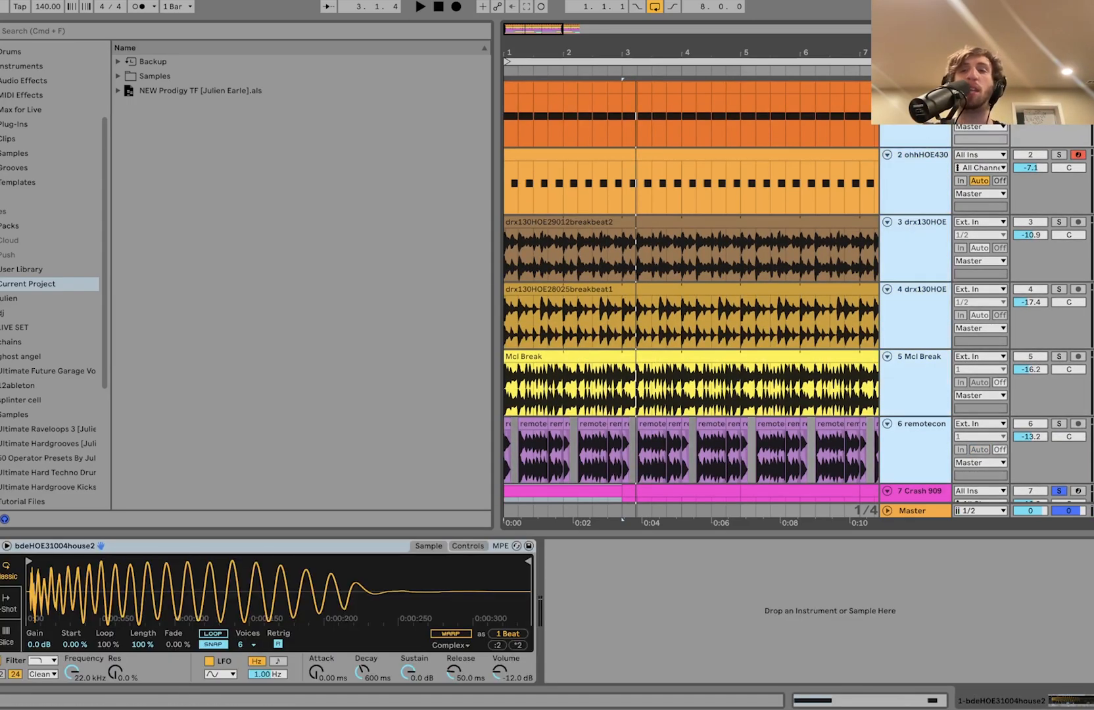
left_click(1059, 87)
scroll(1059, 263, "down", 5)
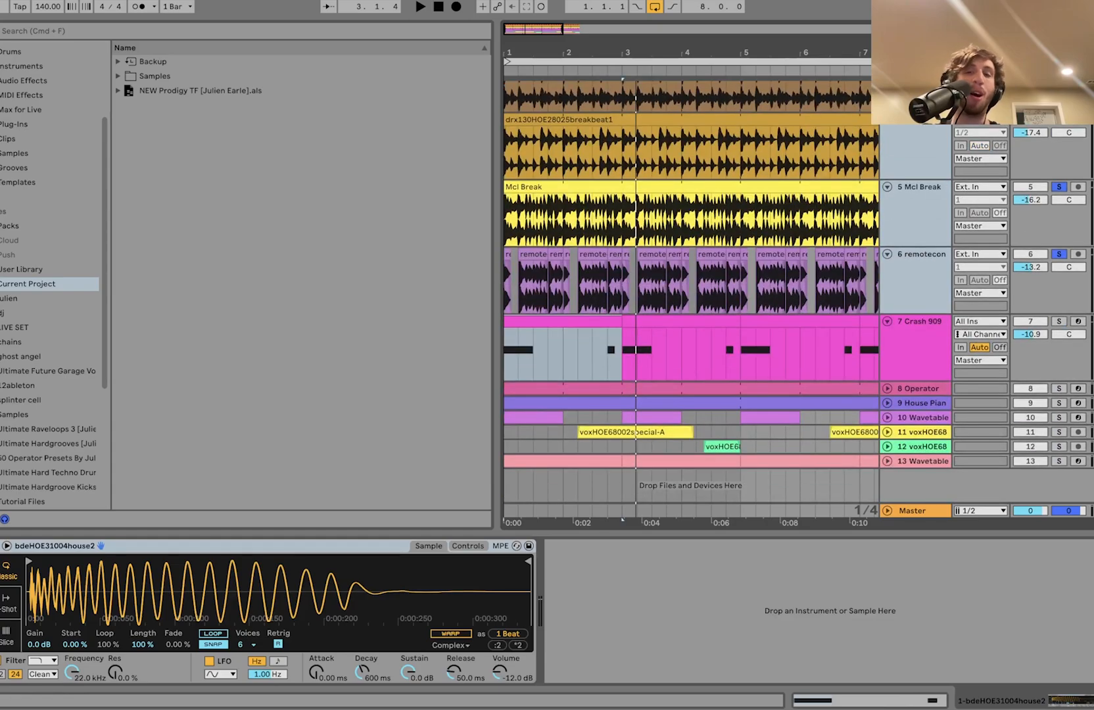
left_click(1059, 322)
left_click(894, 366)
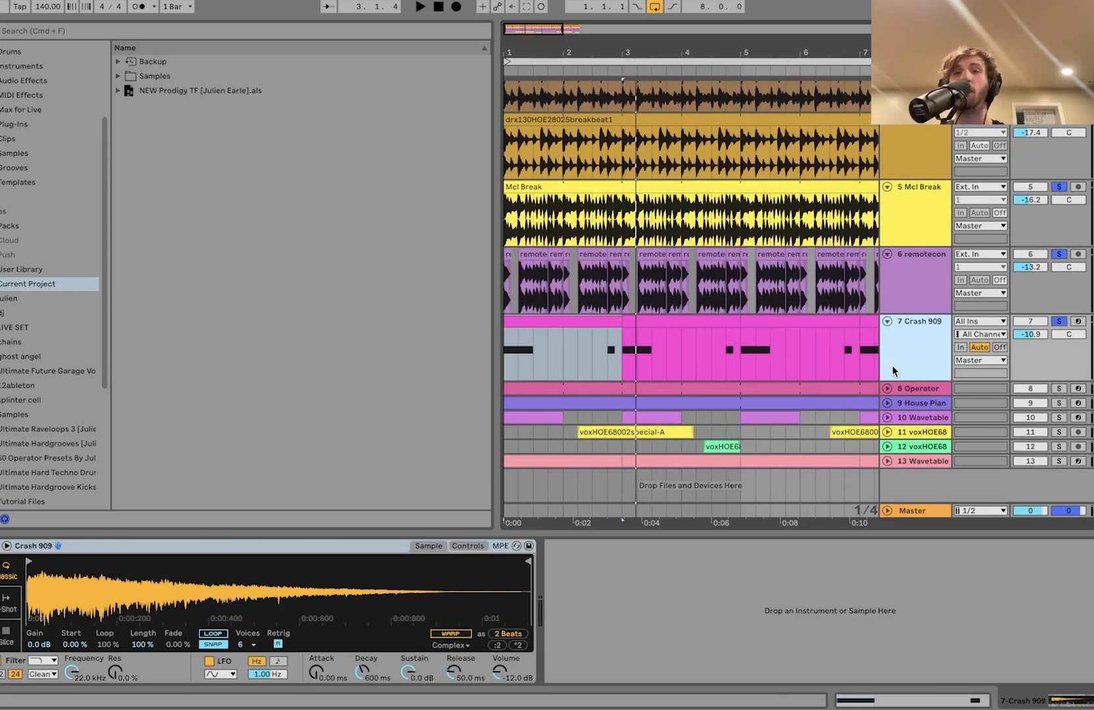
key("space")
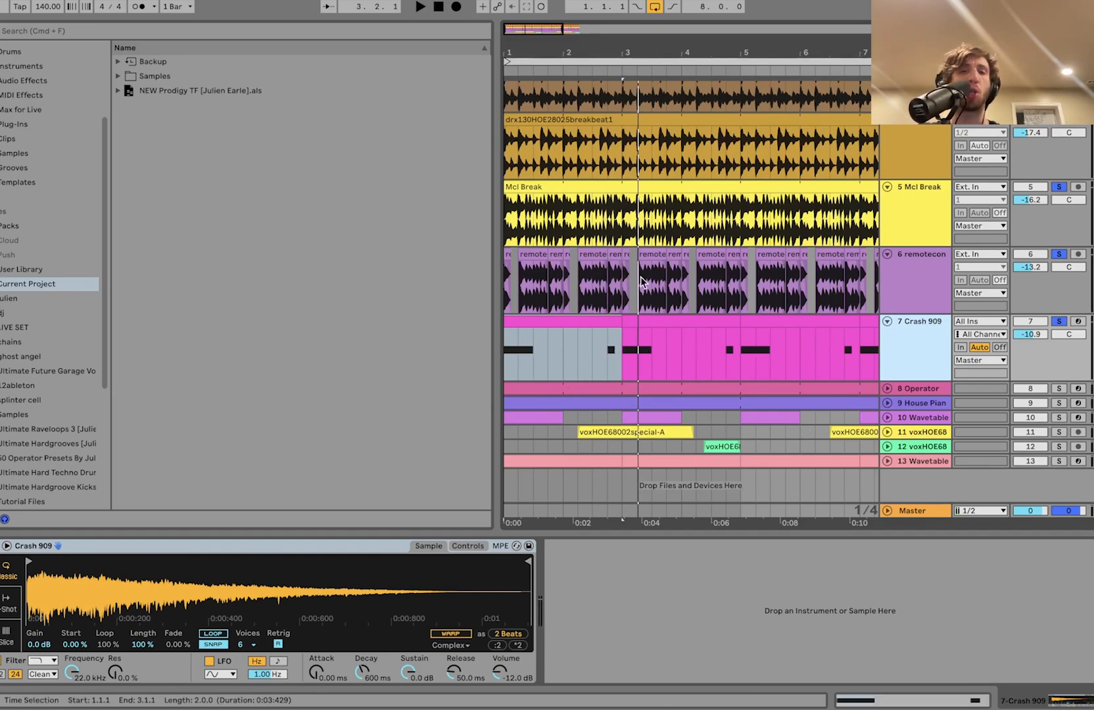
Unfold the Operator track, solo it alone, play it, and display its Operator instrument
left_click(887, 388)
left_click(1058, 389)
key("space")
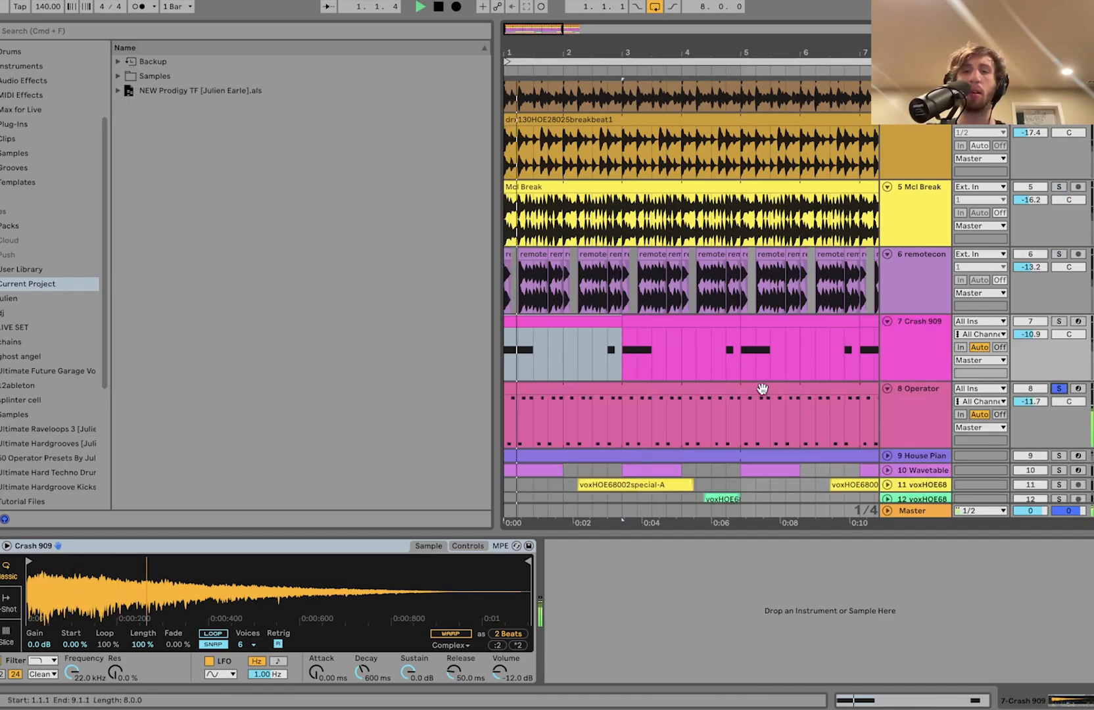
double_click(760, 391)
left_click(926, 391)
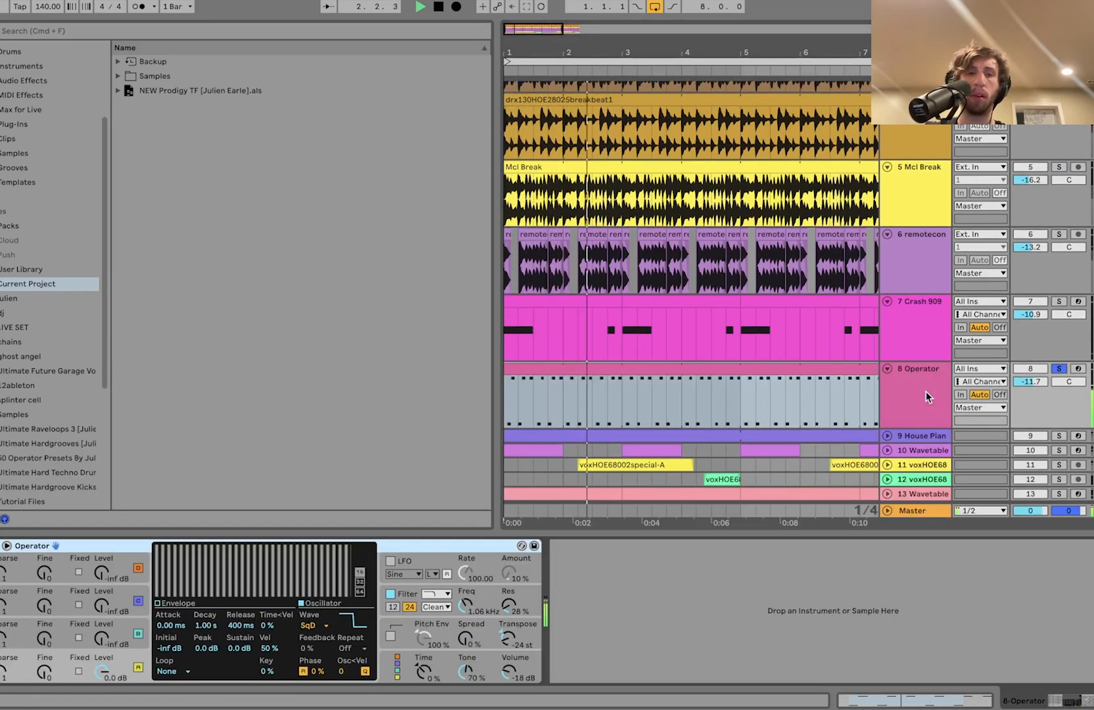
Open the Operator clip's MIDI notes, examine the C3 and C4 pattern, and return to the track's instrument
scroll(926, 391, "down", 1)
double_click(757, 364)
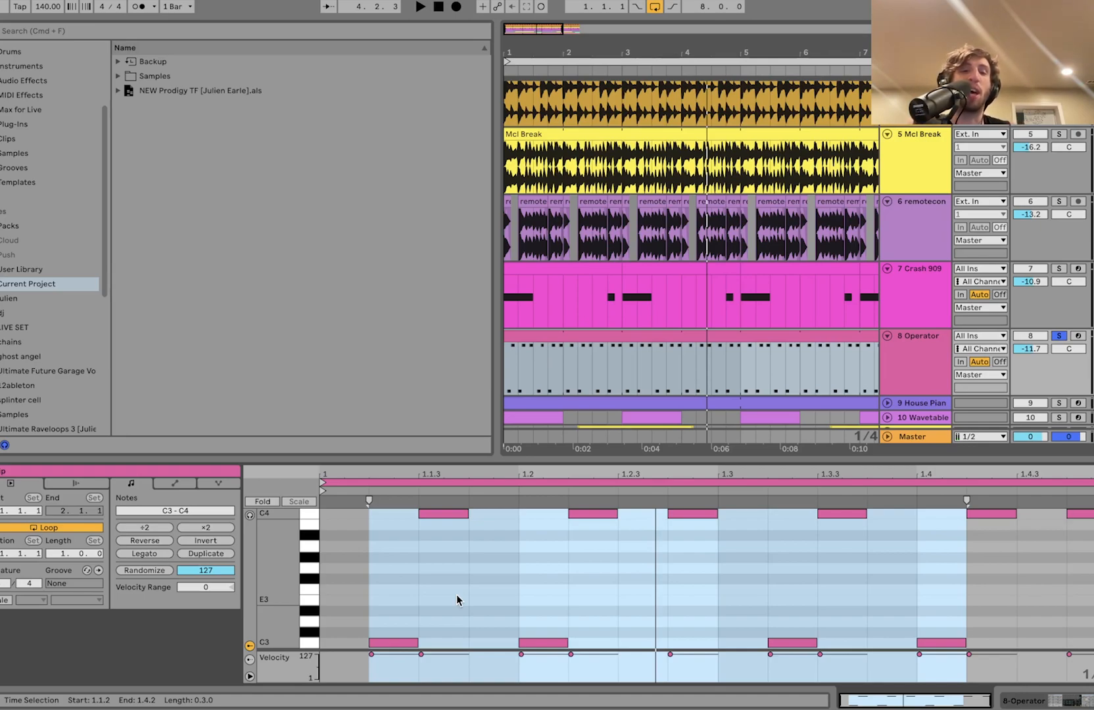
scroll(353, 636, "up", 3)
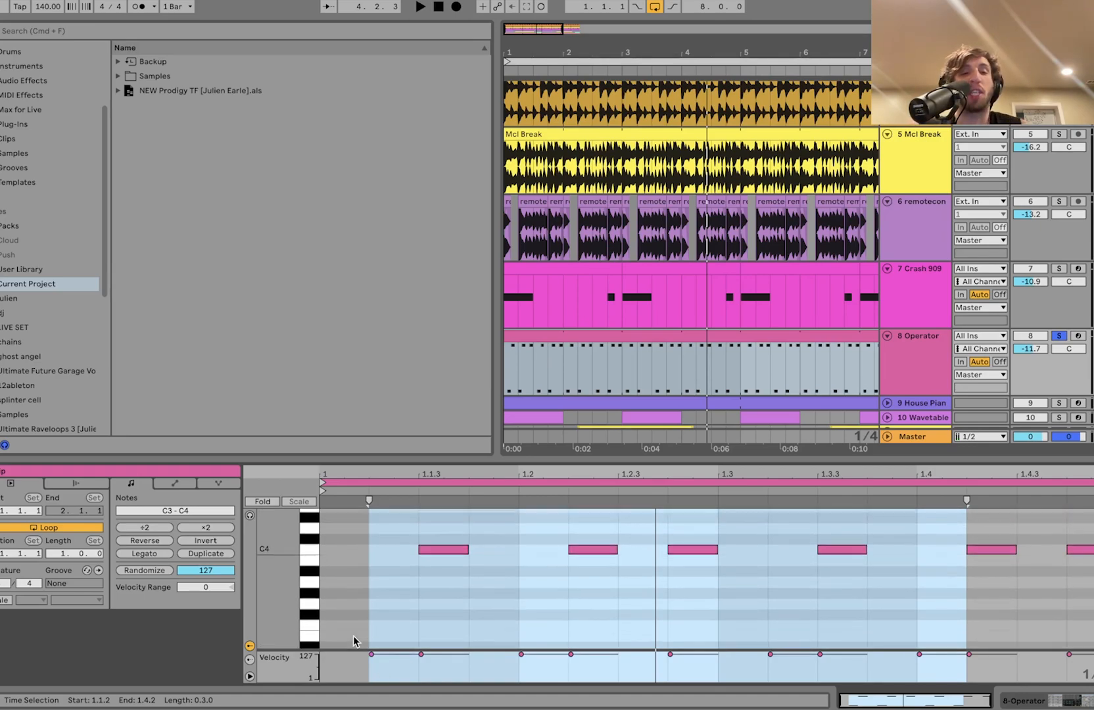
scroll(353, 635, "down", 3)
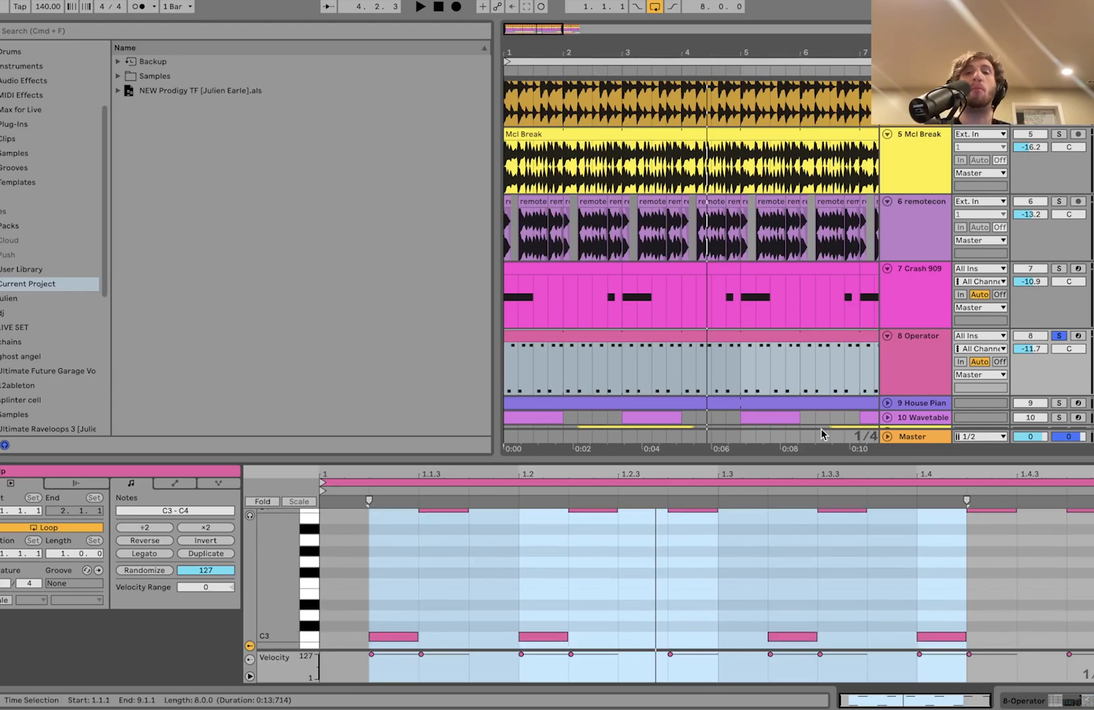
left_click(934, 352)
Play the Operator track from the start and add the open hi-hat and breakbeat2 tracks to the solo
scroll(933, 350, "up", 4)
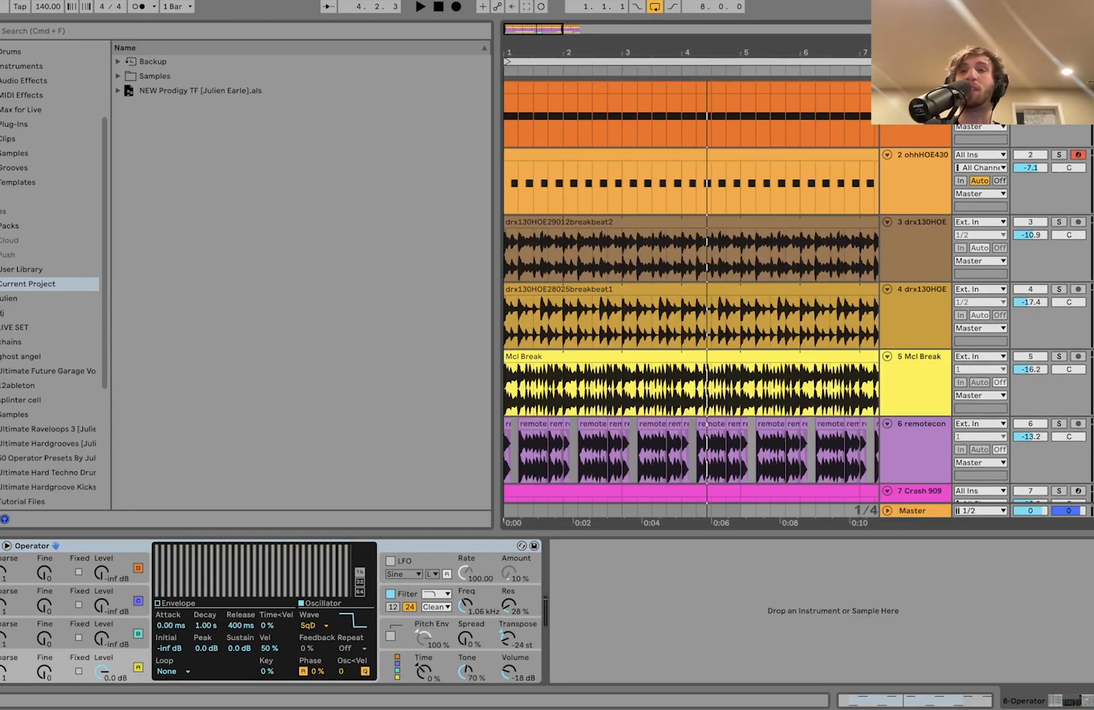
key("space")
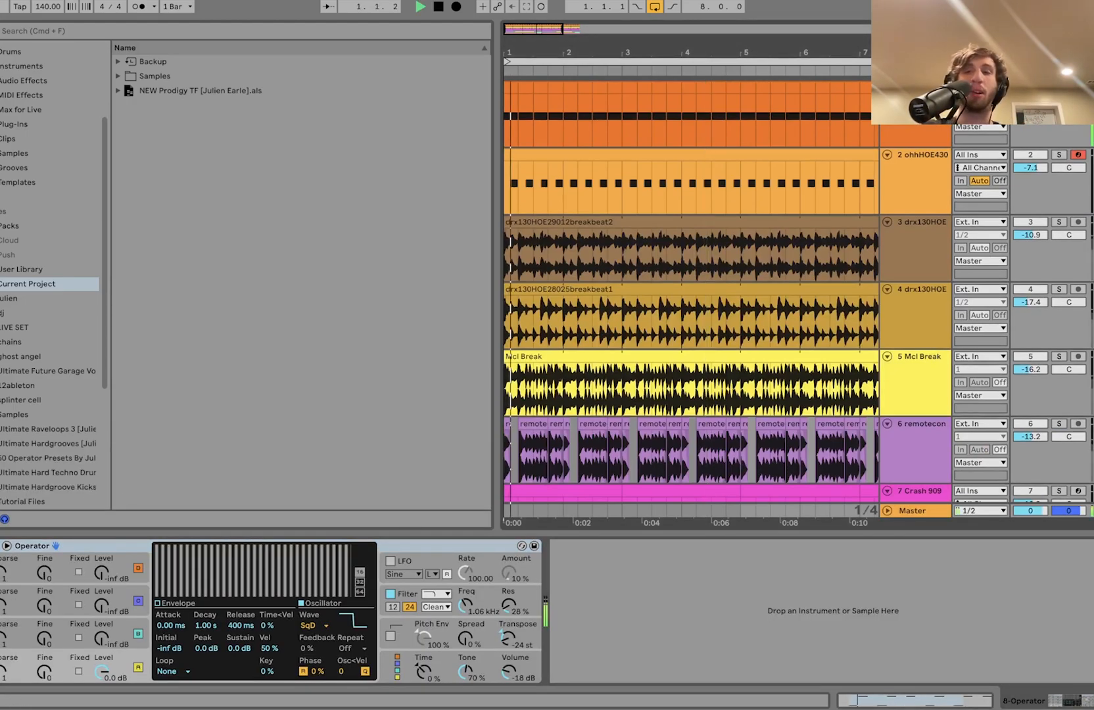
scroll(1063, 134, "down", 5)
scroll(1063, 133, "up", 5)
left_click(1058, 154)
left_click(1059, 222)
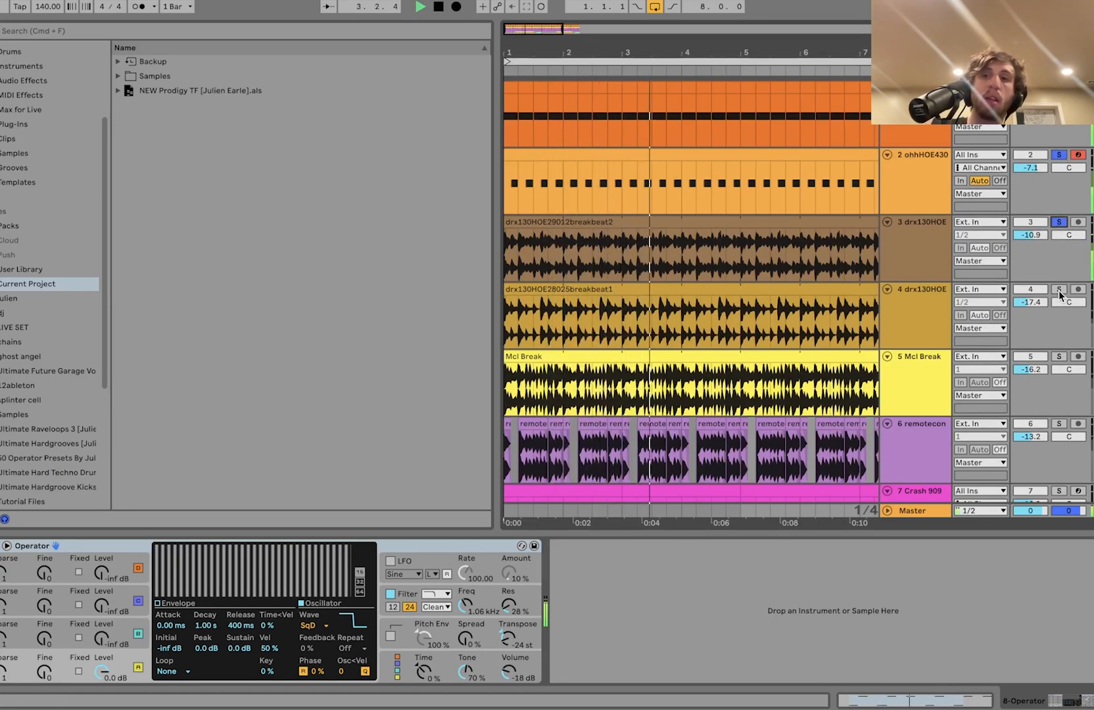
Reopen the Operator clip's MIDI notes and adjust the piano roll to show both the C3 and C4 rows
scroll(1059, 293, "down", 7)
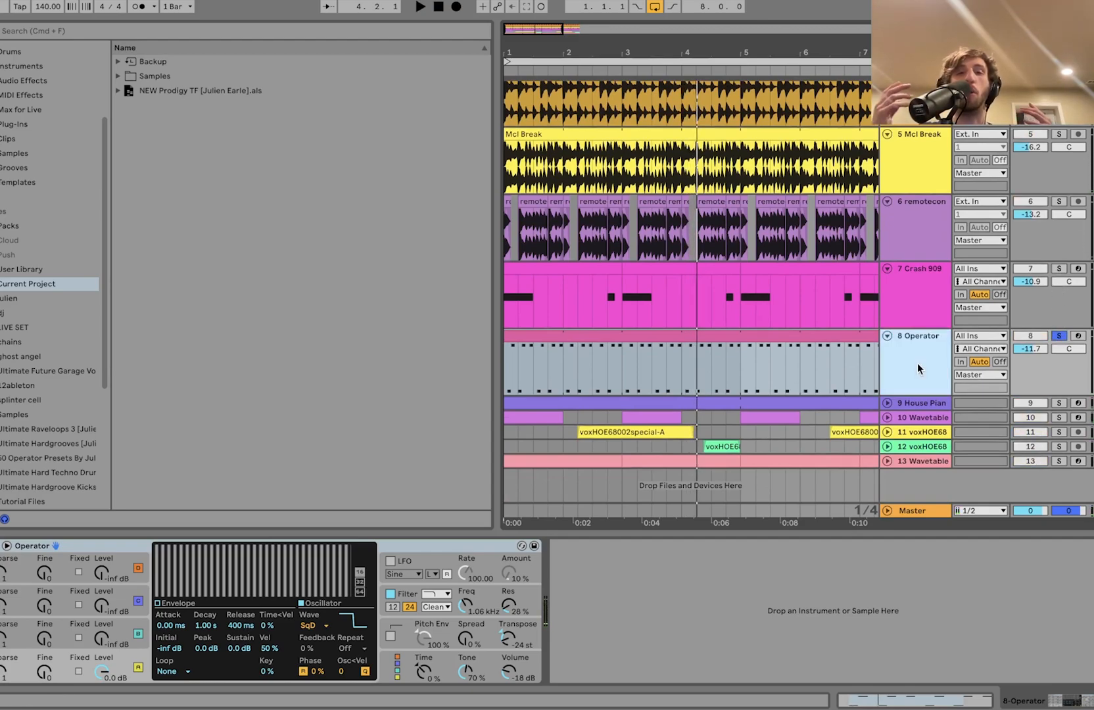
left_click(706, 334)
double_click(706, 334)
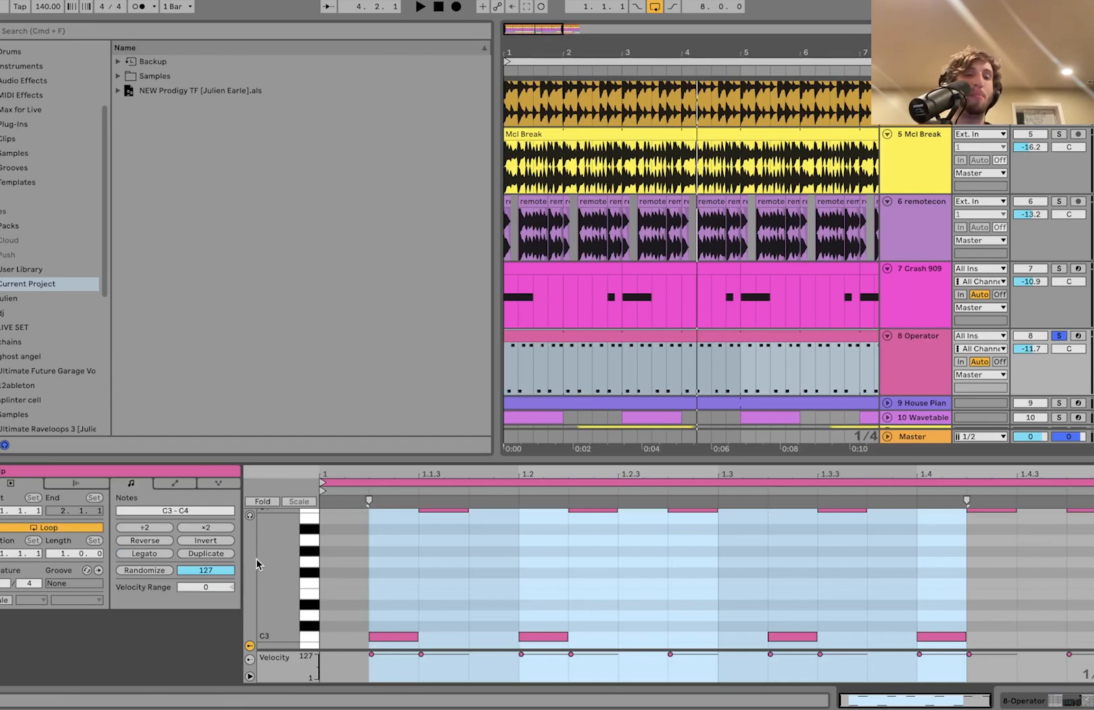
left_click_drag(256, 560, 266, 564)
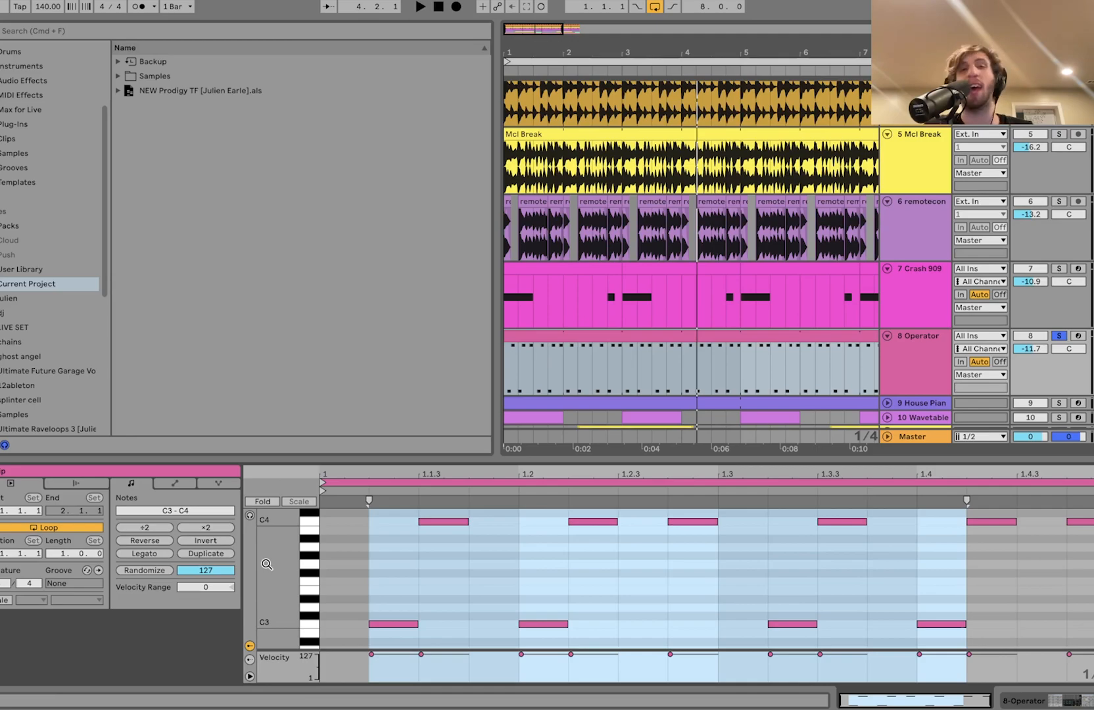
Solo tracks 1 to 8 together, combining the drums and breaks with the Operator track, and play them
left_click(1060, 336)
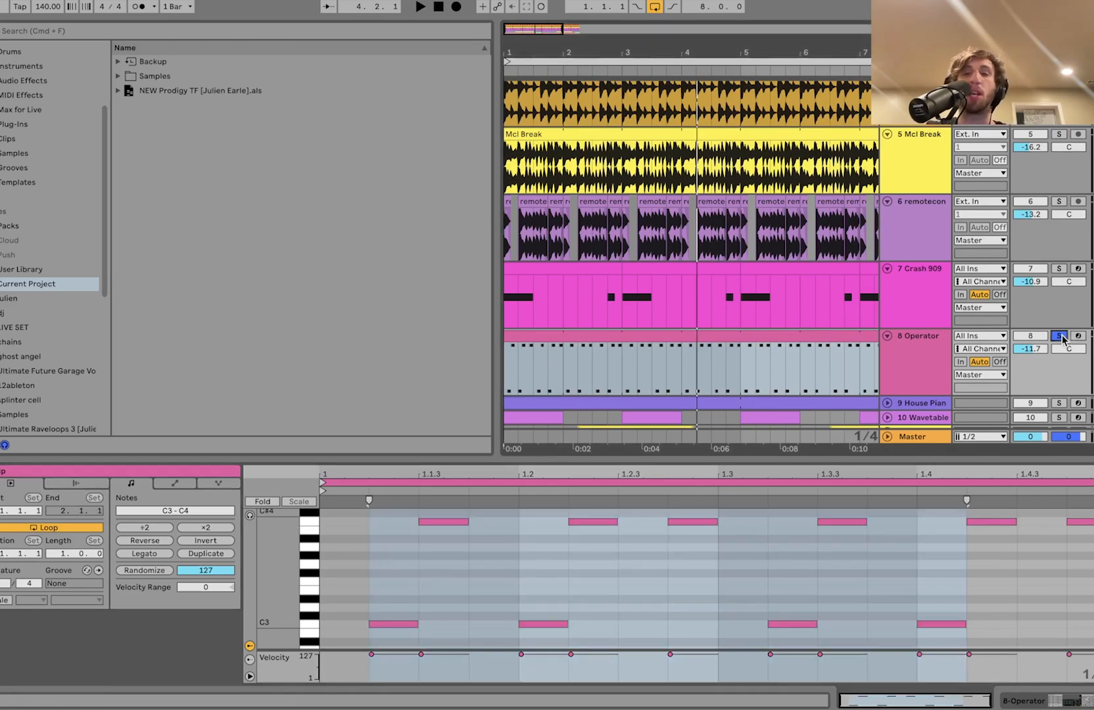
scroll(1063, 339, "up", 5)
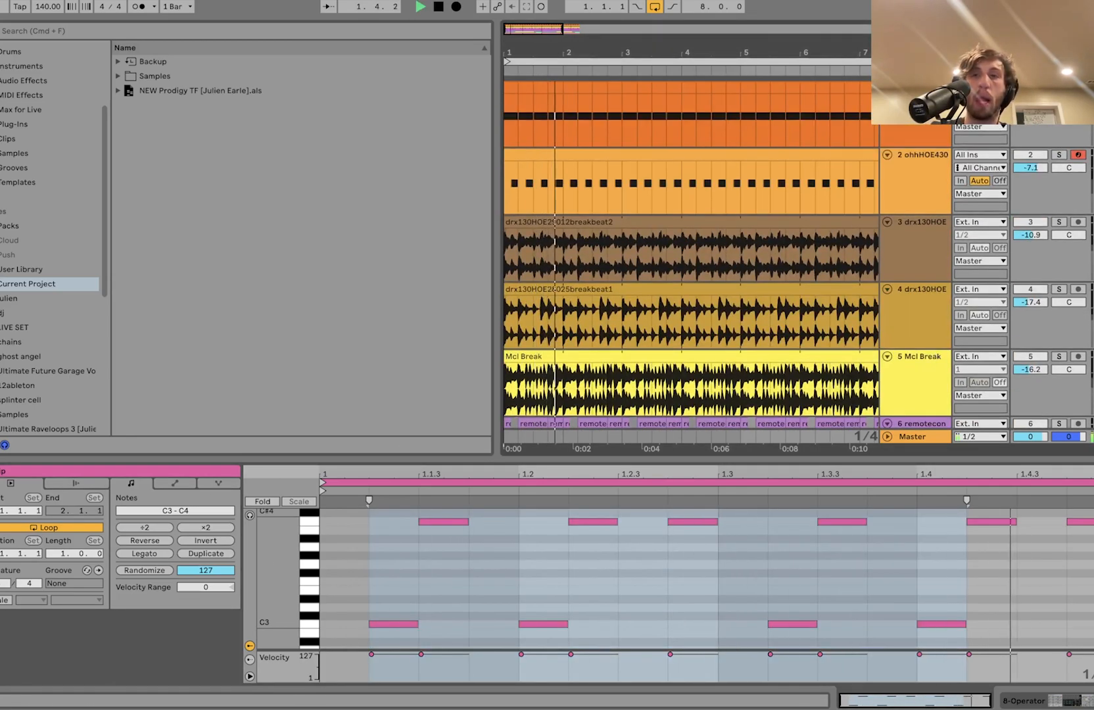
left_click(1059, 356)
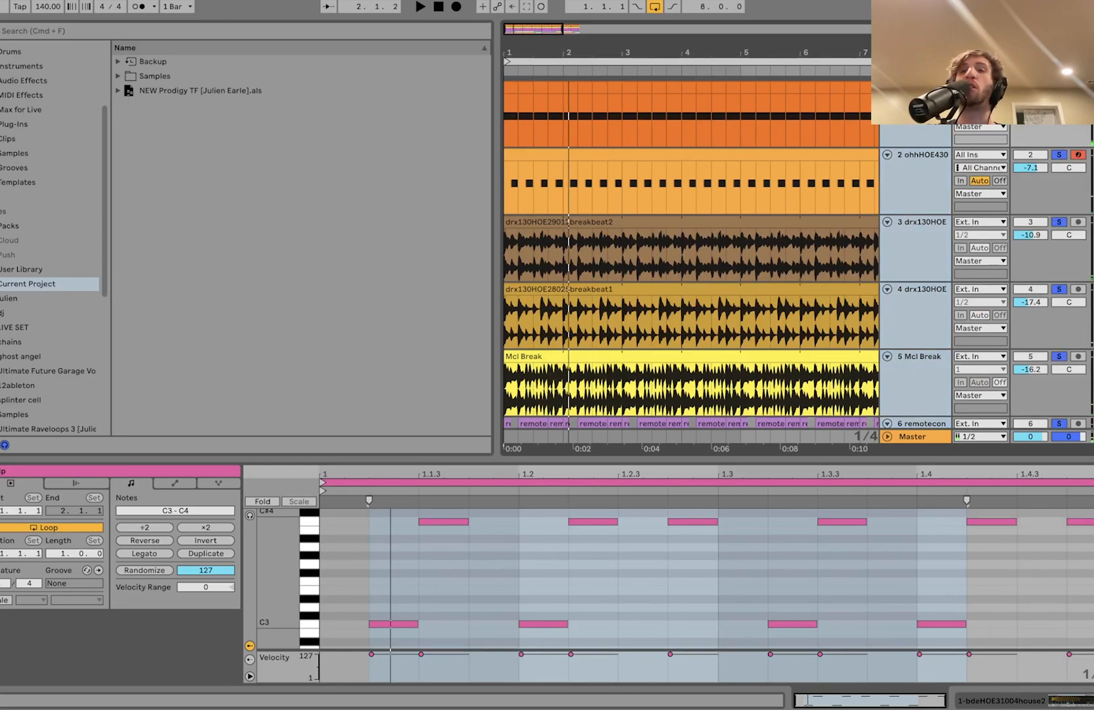
scroll(912, 278, "down", 5)
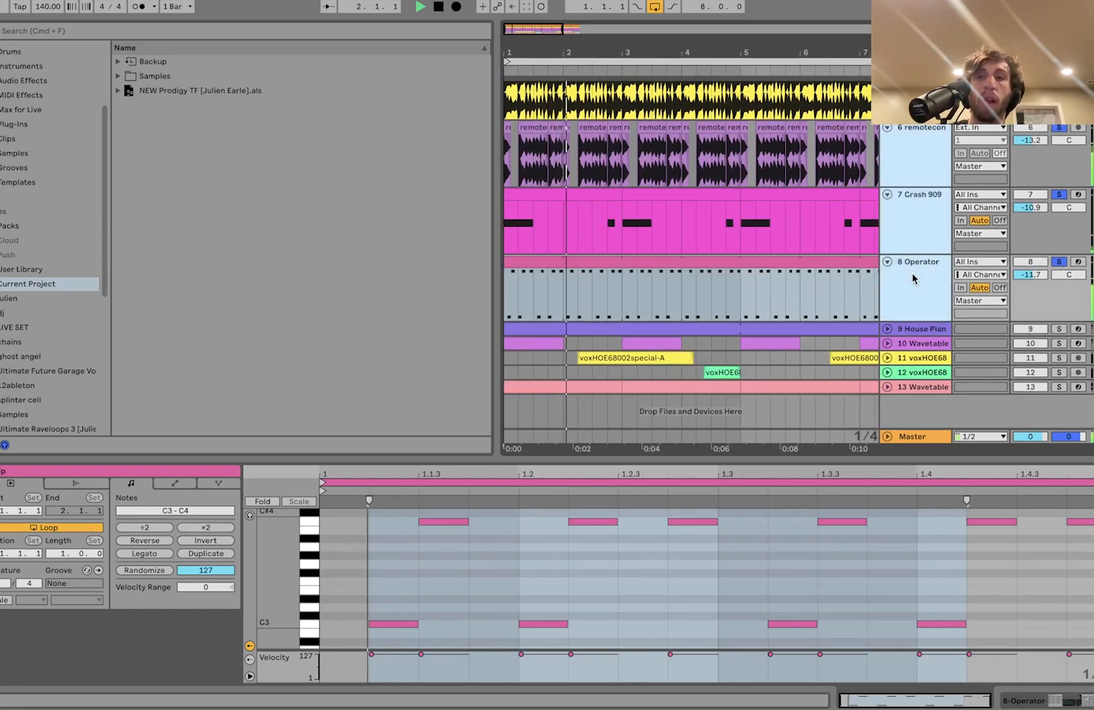
Solo the Operator track alone again and bring up its clip's MIDI notes
left_click(916, 279)
scroll(919, 282, "up", 1)
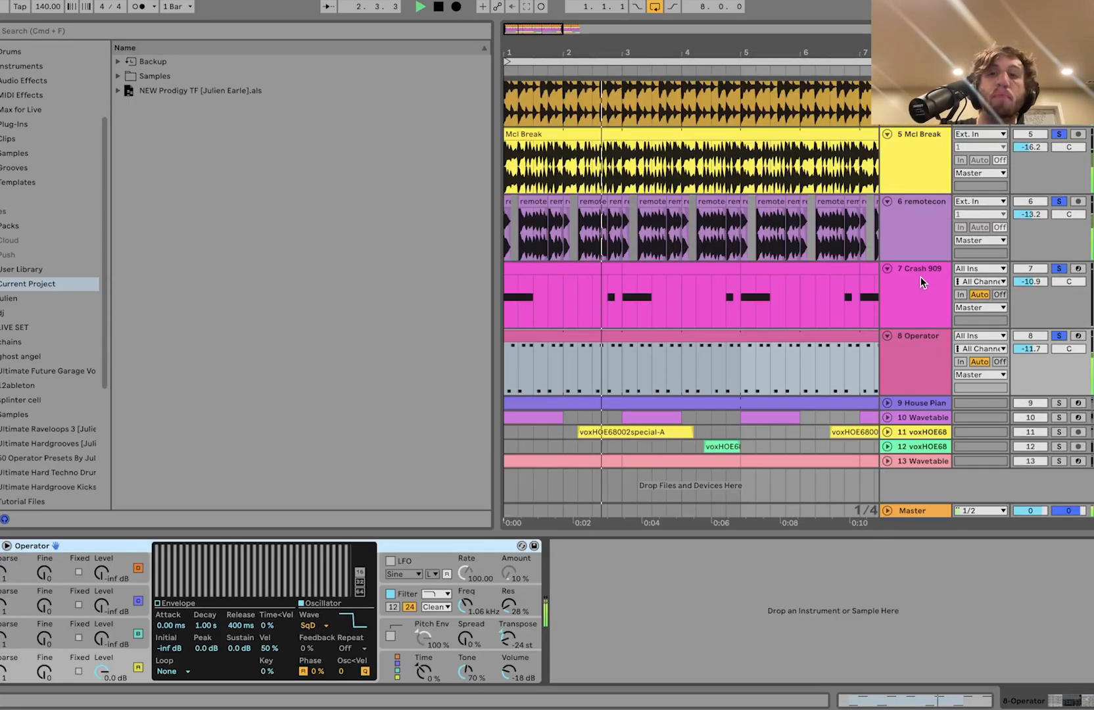
left_click(1058, 337)
left_click(783, 338)
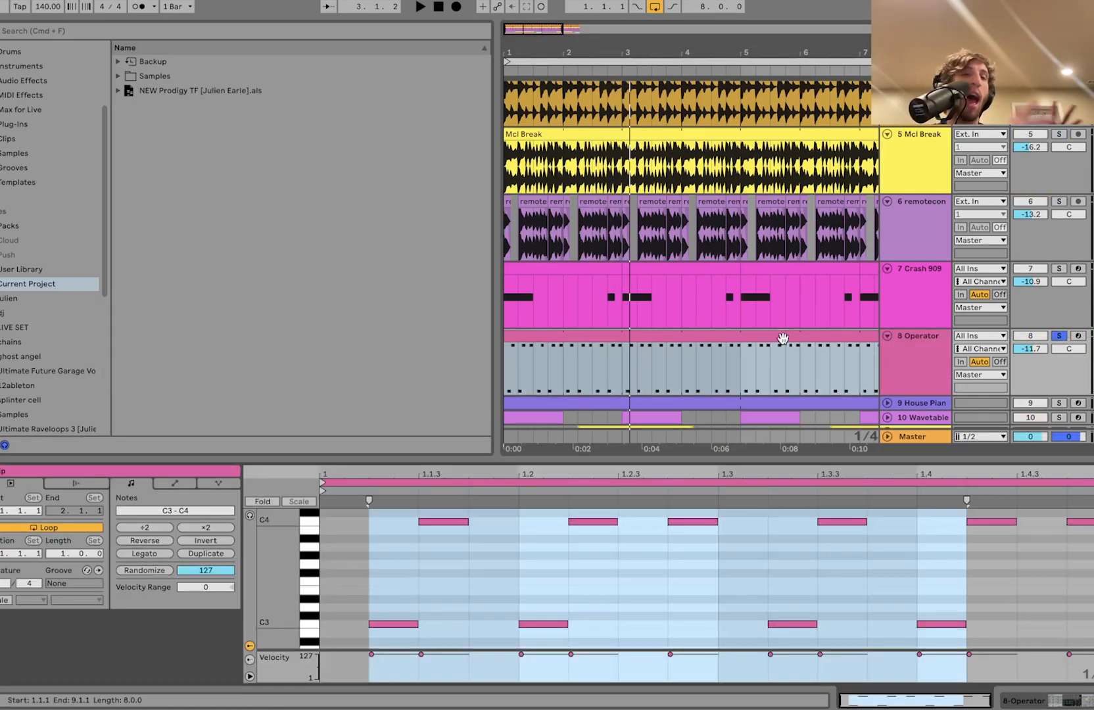
Show the Operator track's device and inspect its oscillator and filter envelope settings
scroll(782, 282, "up", 5)
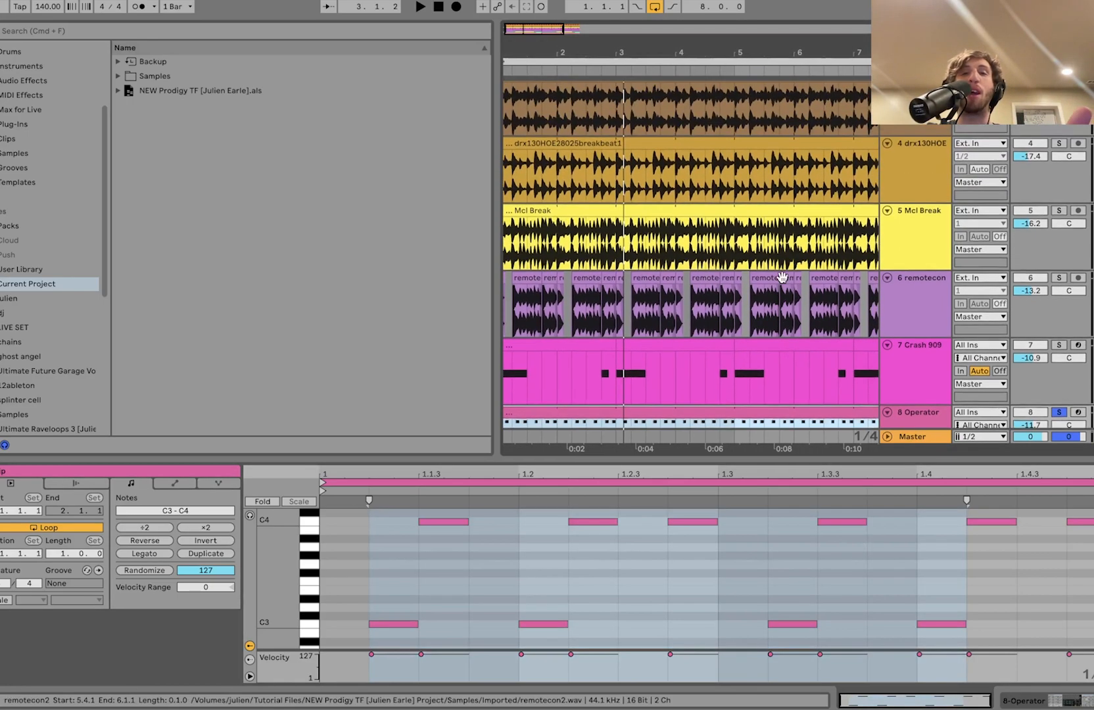
scroll(782, 282, "down", 5)
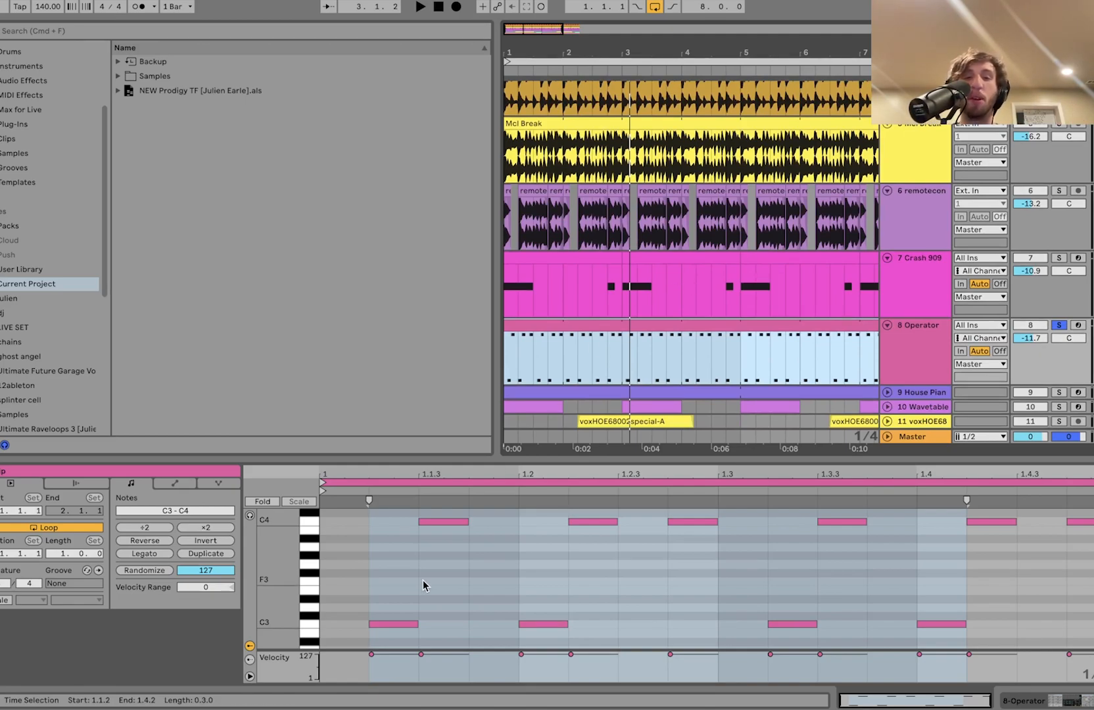
left_click(935, 372)
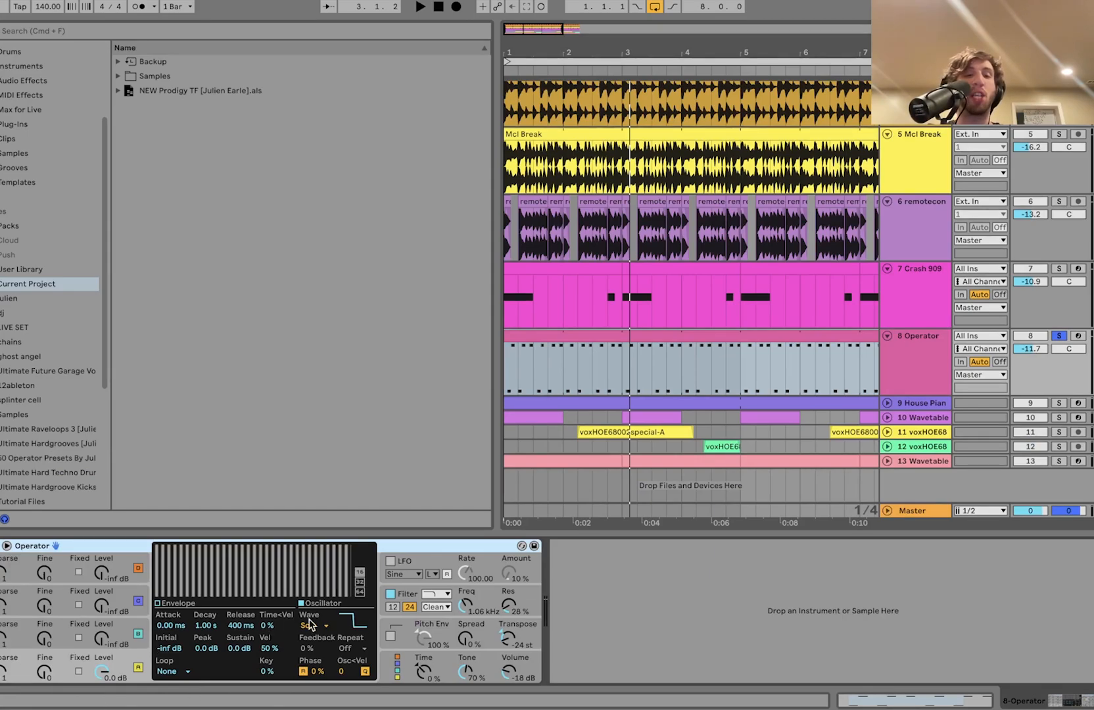
left_click(493, 596)
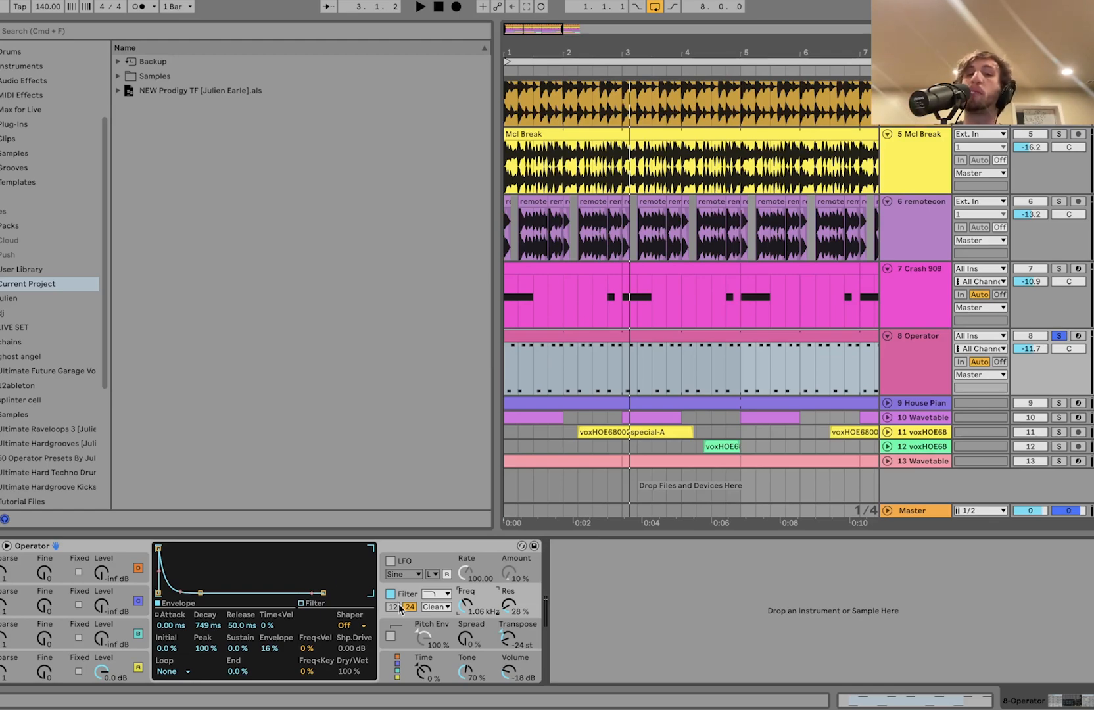
Browse the full list of built-in audio effects
left_click(429, 547)
left_click(37, 81)
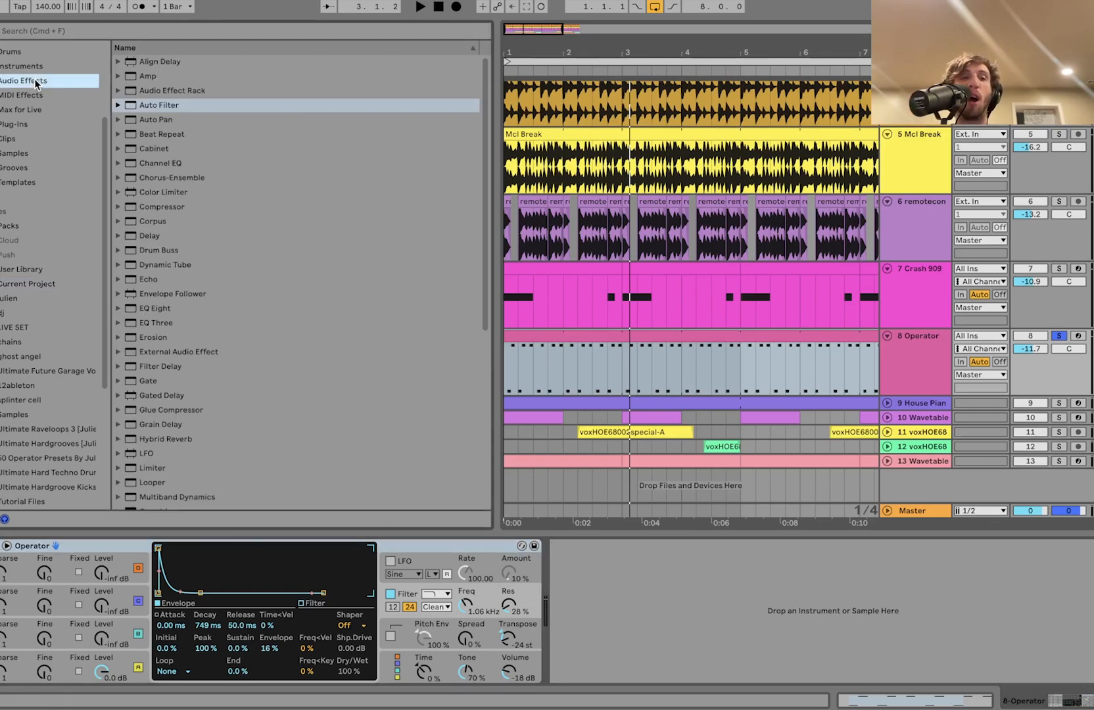
scroll(191, 409, "down", 10)
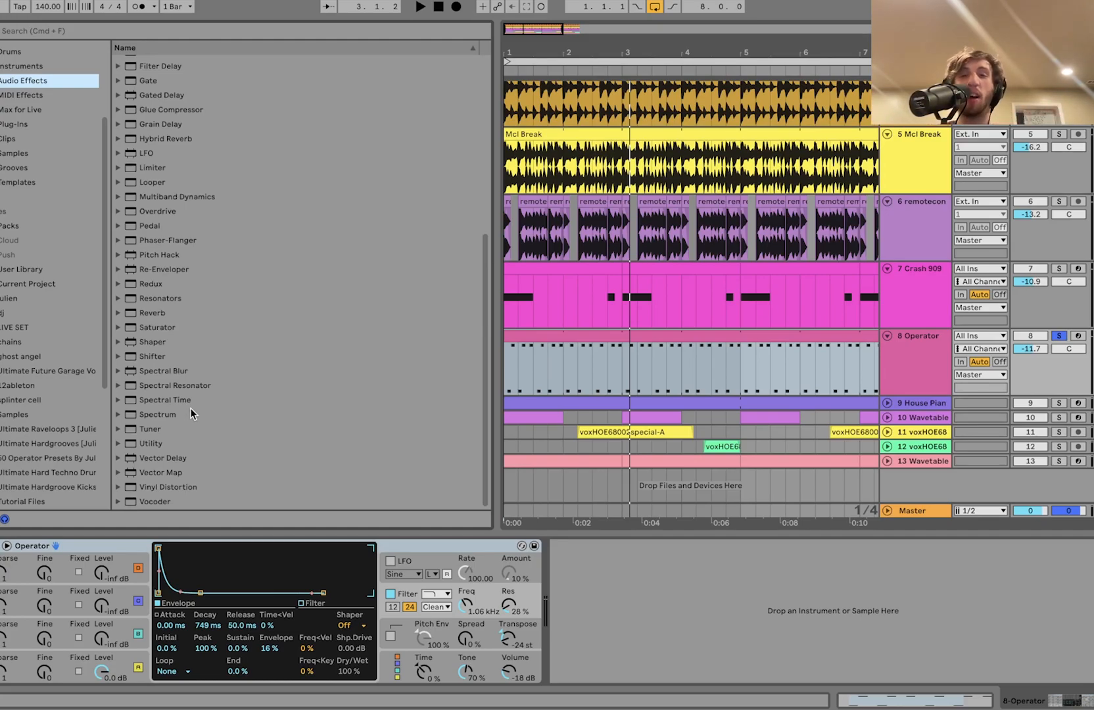
Solo the House Piano track, play it, unfold it and bring up its clip's MIDI notes
left_click(1058, 403)
key("space")
left_click(887, 403)
left_click(662, 400)
left_click(551, 534)
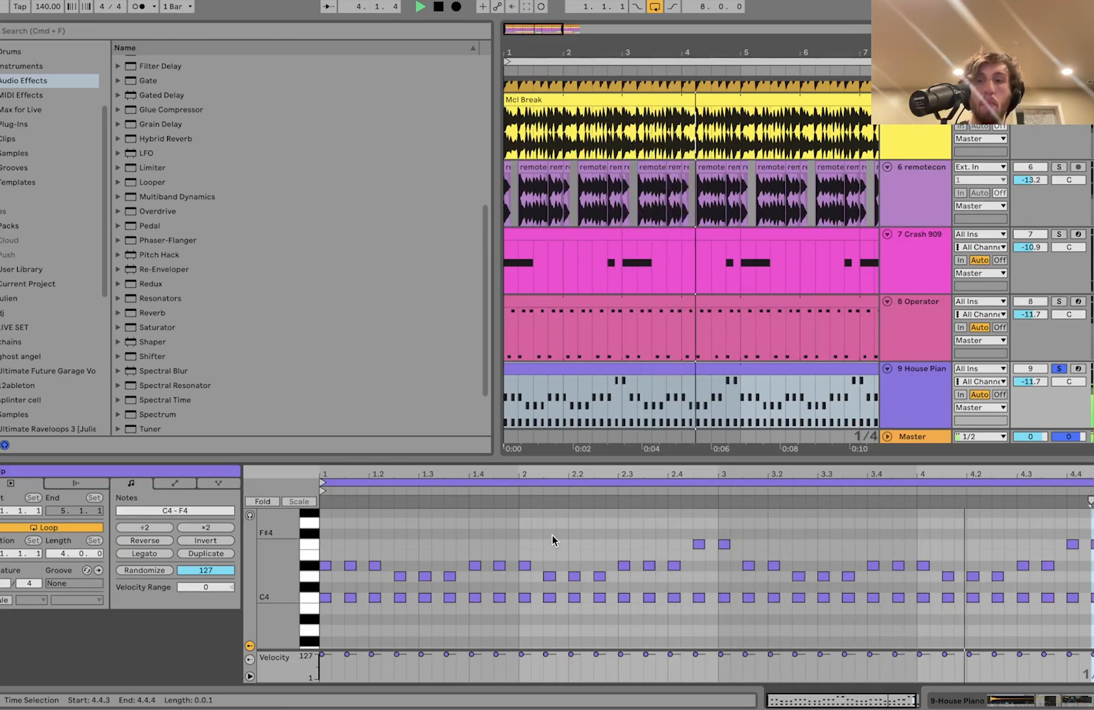
key("space")
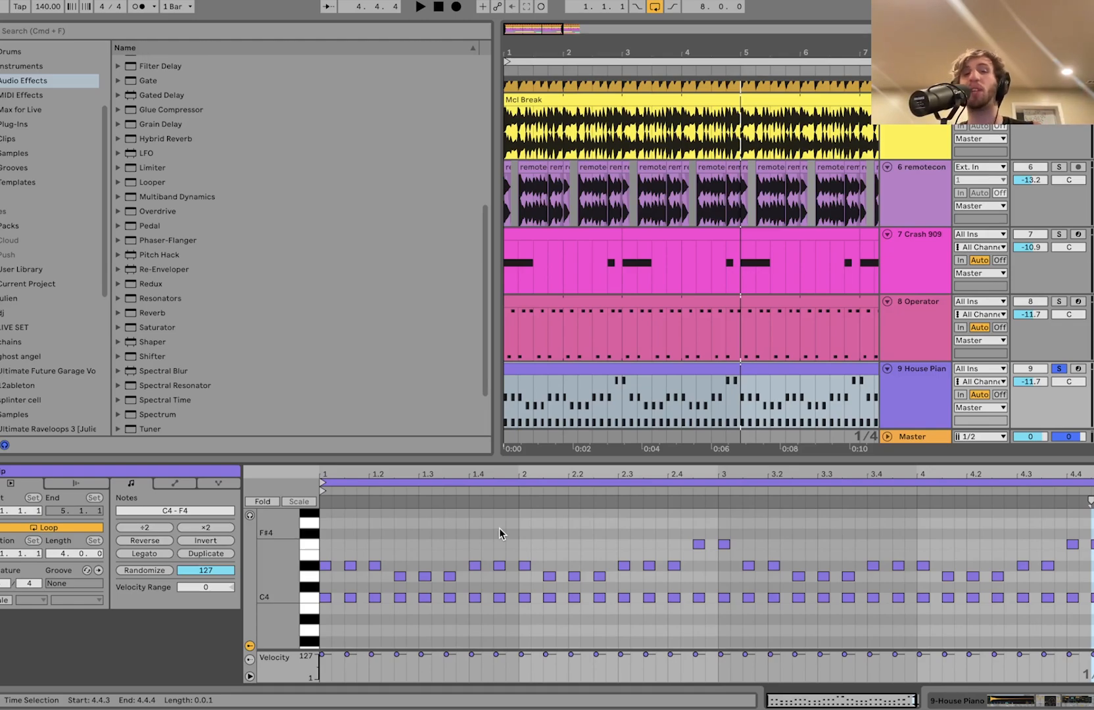
Audition the C4, D#4 and F4 rows of the House Piano clip one at a time
left_click(309, 604)
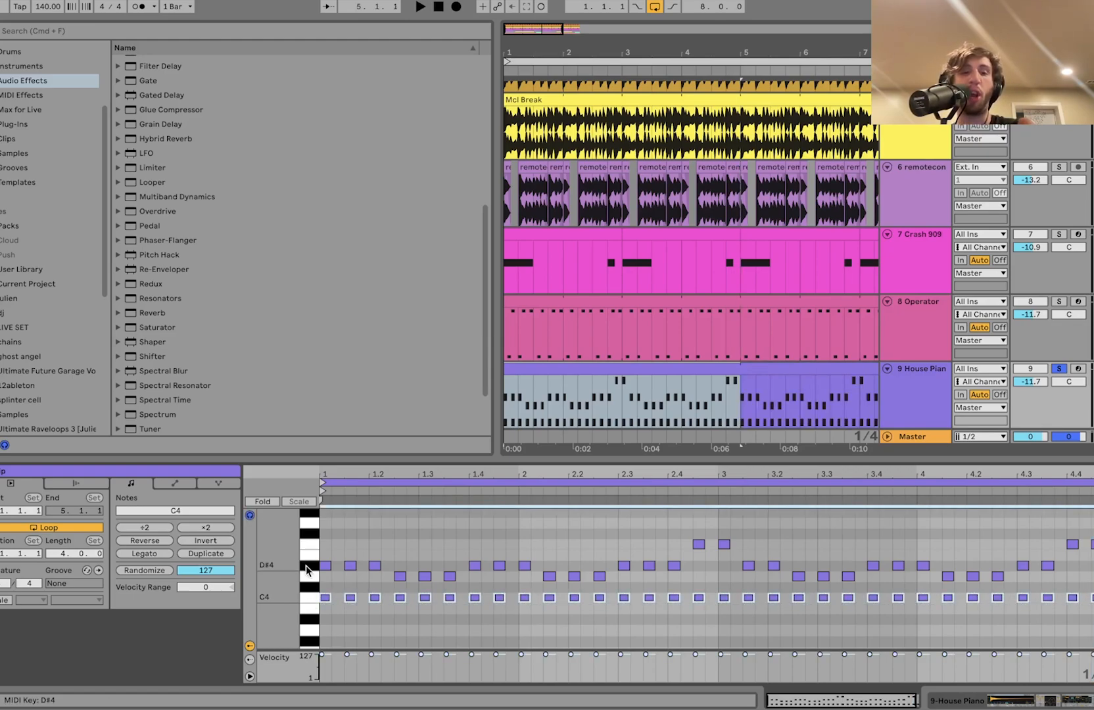
left_click(307, 576)
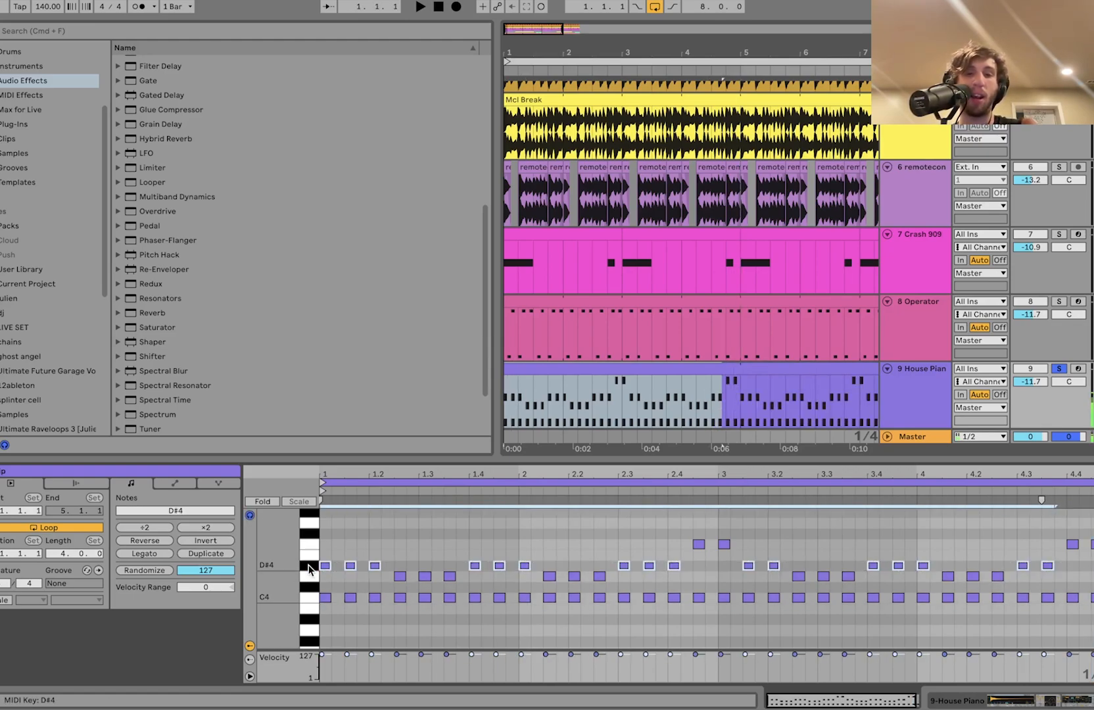
left_click(308, 545)
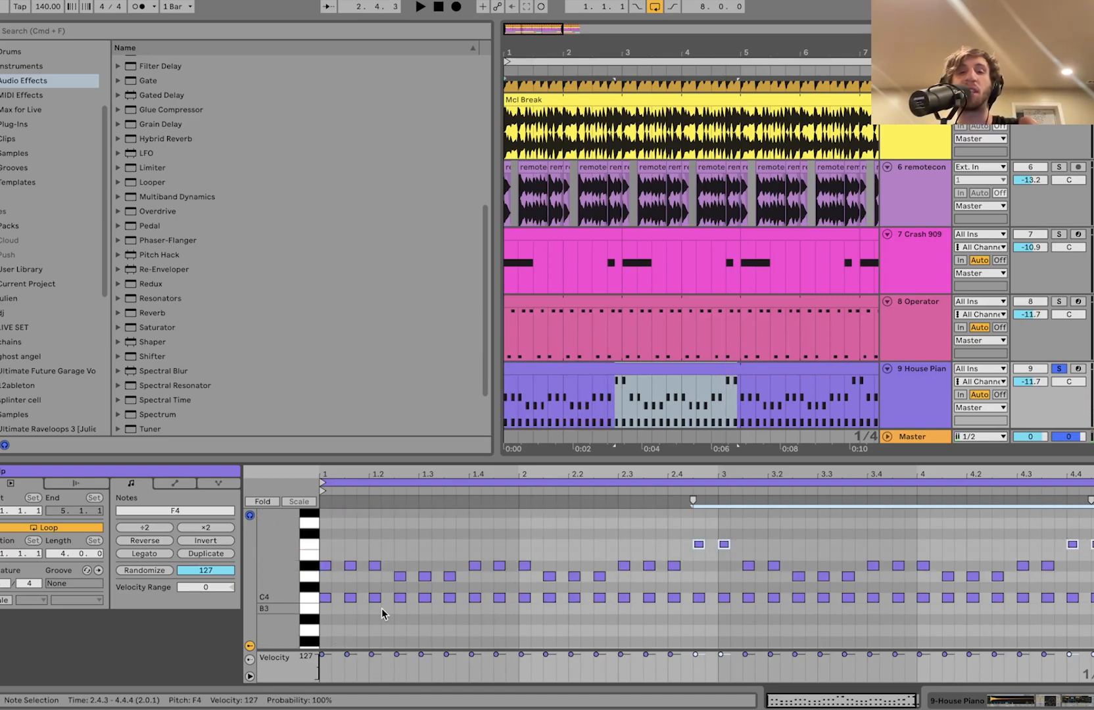
Play House Piano soloed with Operator, show the House Piano devices, and add the remotecon track to the solo
left_click(1059, 301)
key("space")
left_click(921, 391)
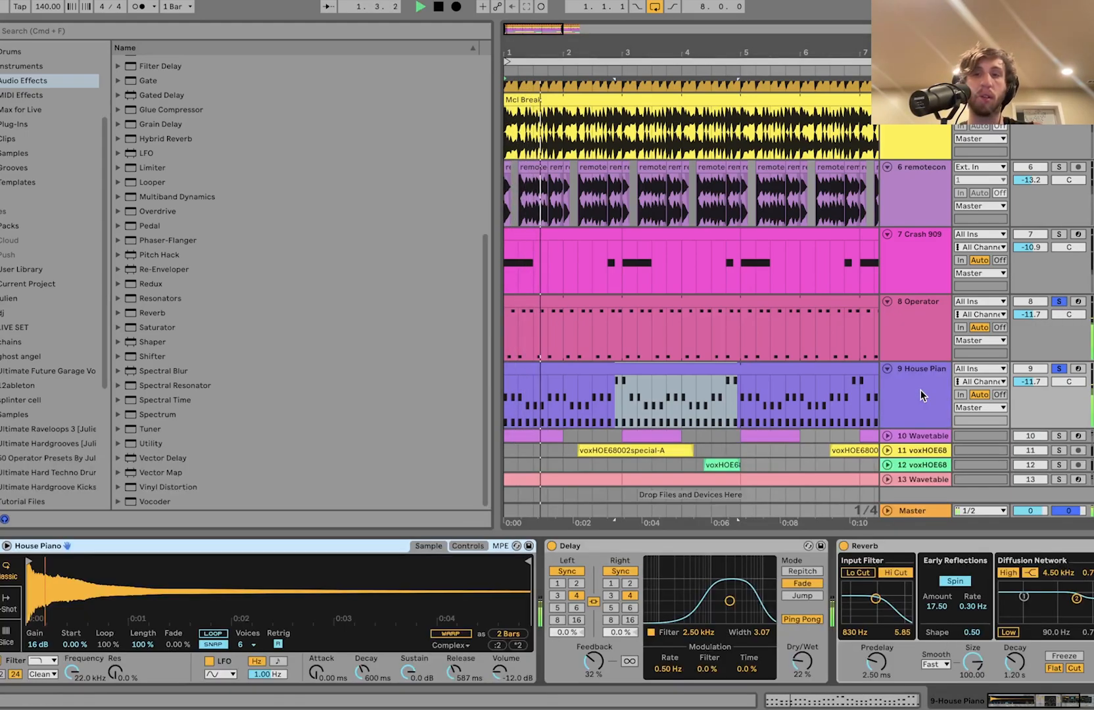
scroll(921, 390, "up", 5)
scroll(953, 328, "down", 3)
left_click(1059, 224)
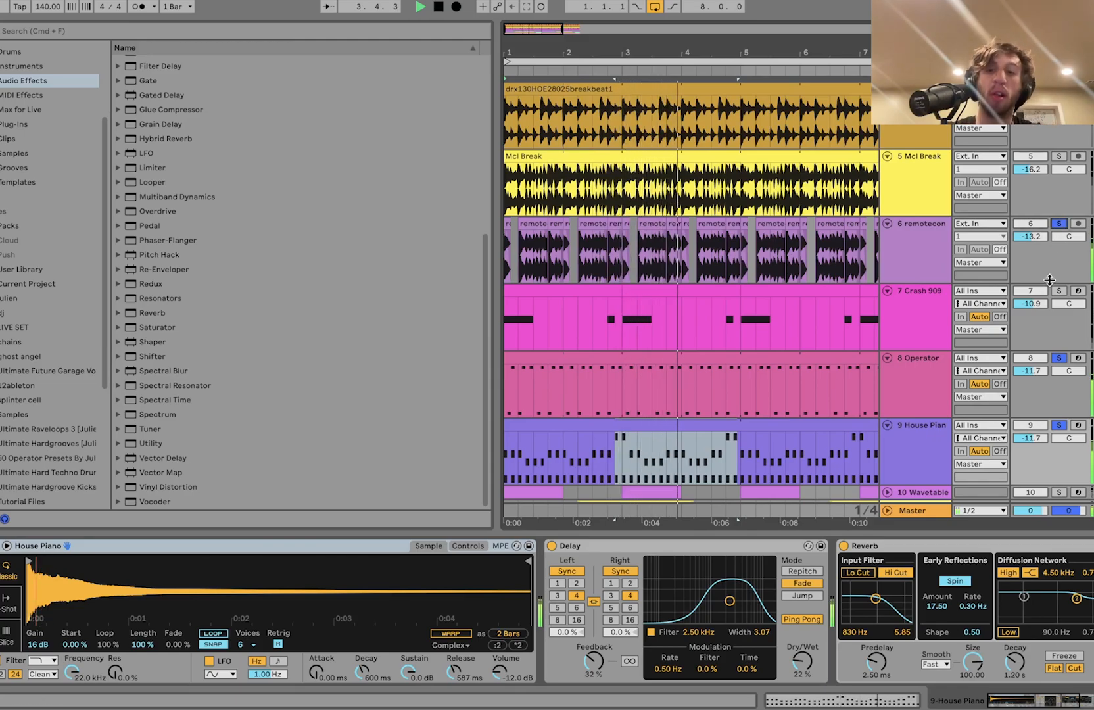
Stop playback, solo House Piano alone, reopen its clip's MIDI notes and audition the D#4 row
scroll(1053, 296, "up", 2)
left_click(1054, 437)
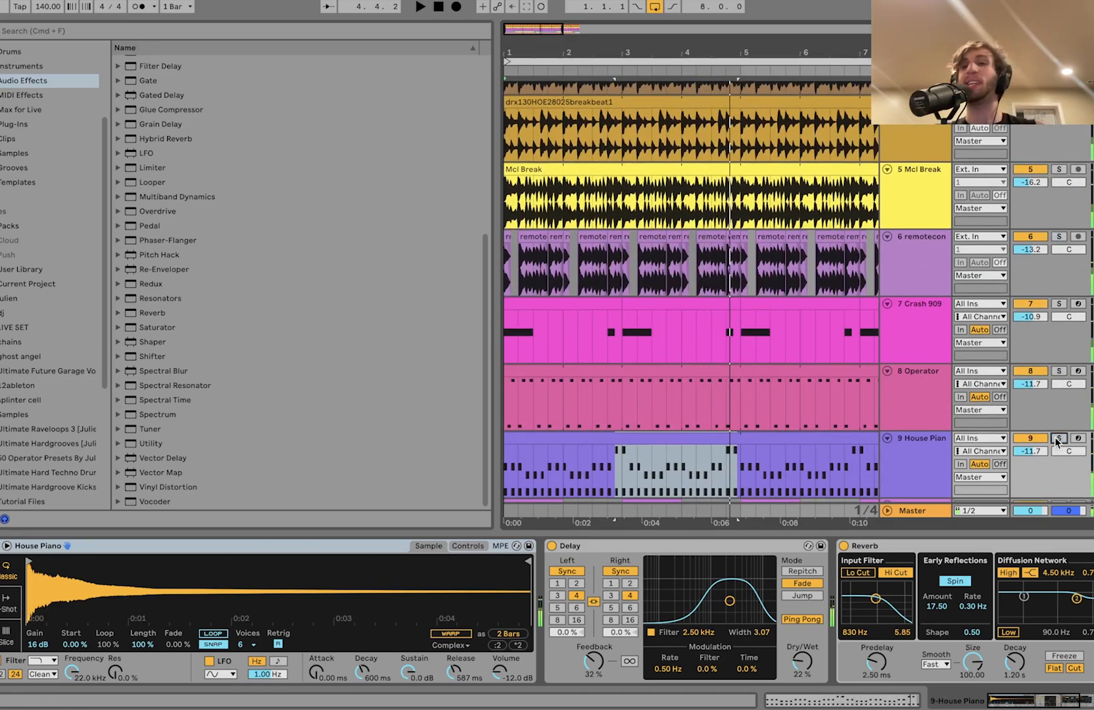
key("space")
double_click(748, 438)
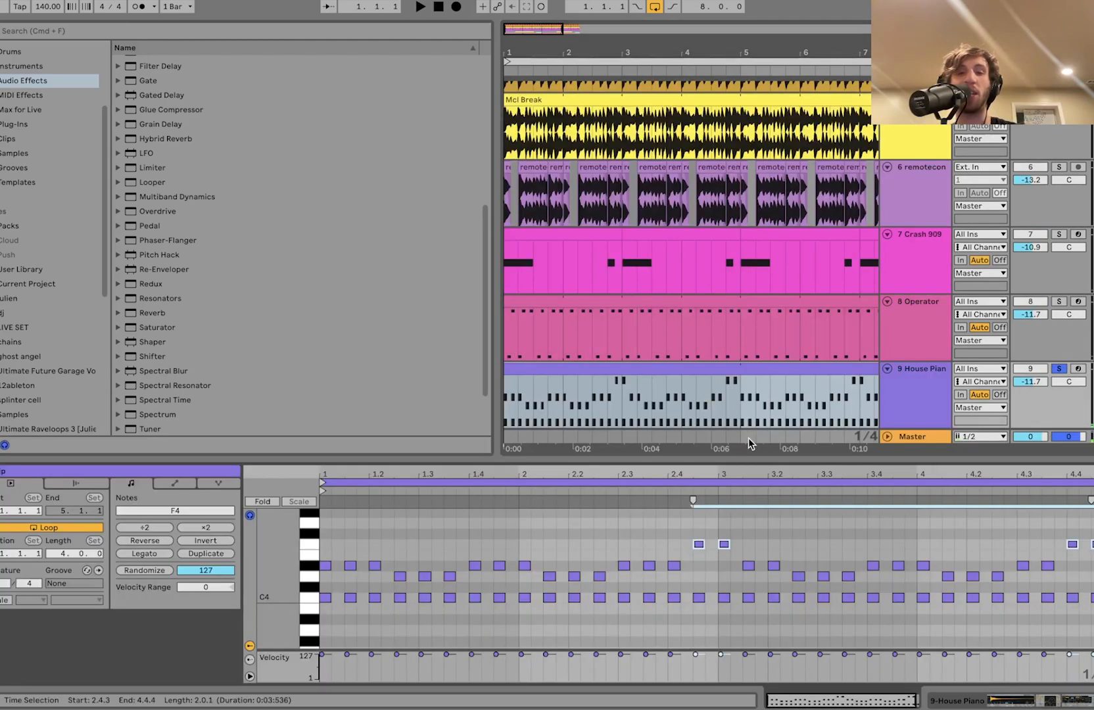
left_click(748, 438)
left_click(710, 424)
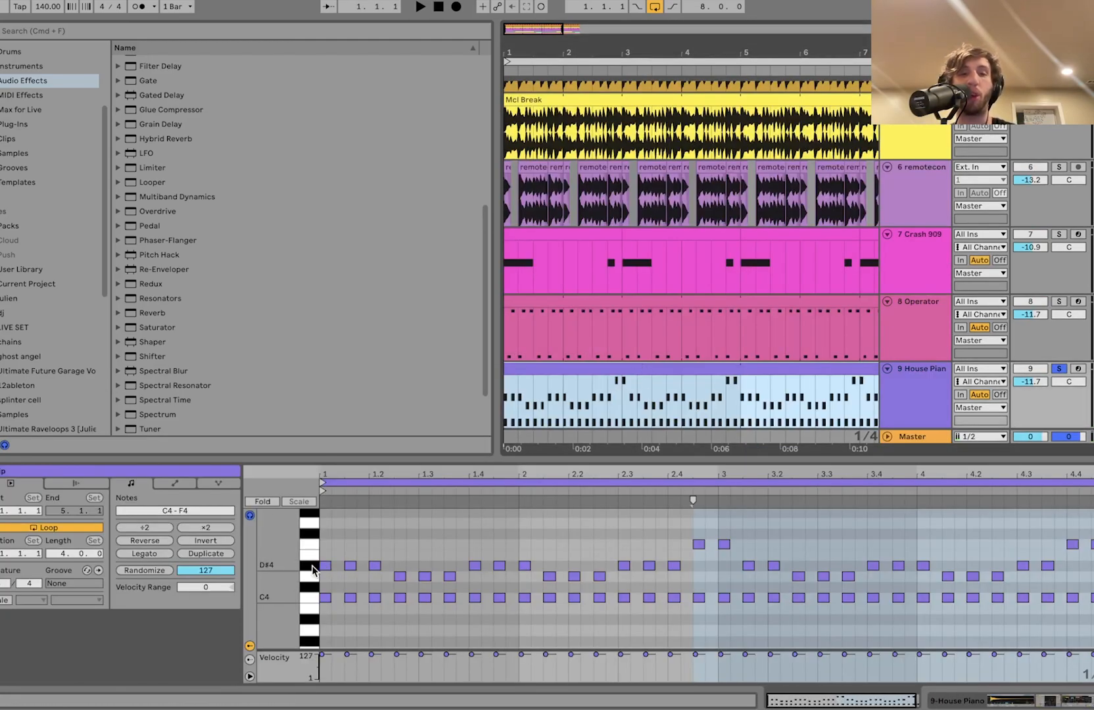
left_click(312, 566)
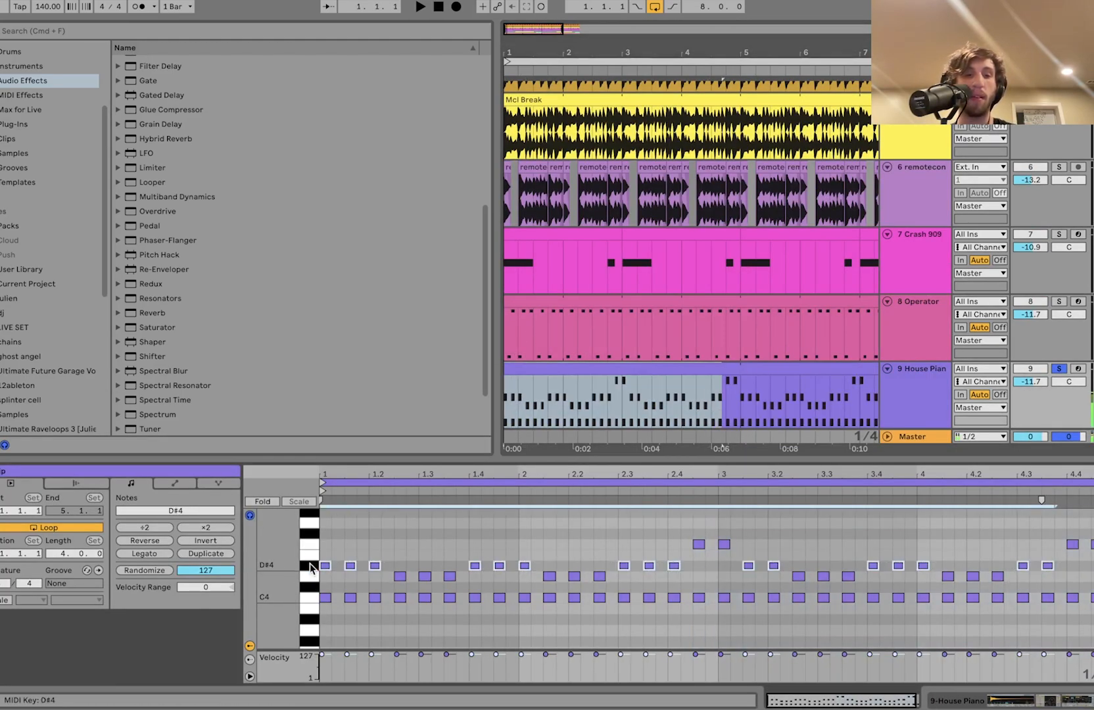
Show the House Piano track's device chain and inspect its instrument, Delay and Reverb settings
left_click(937, 406)
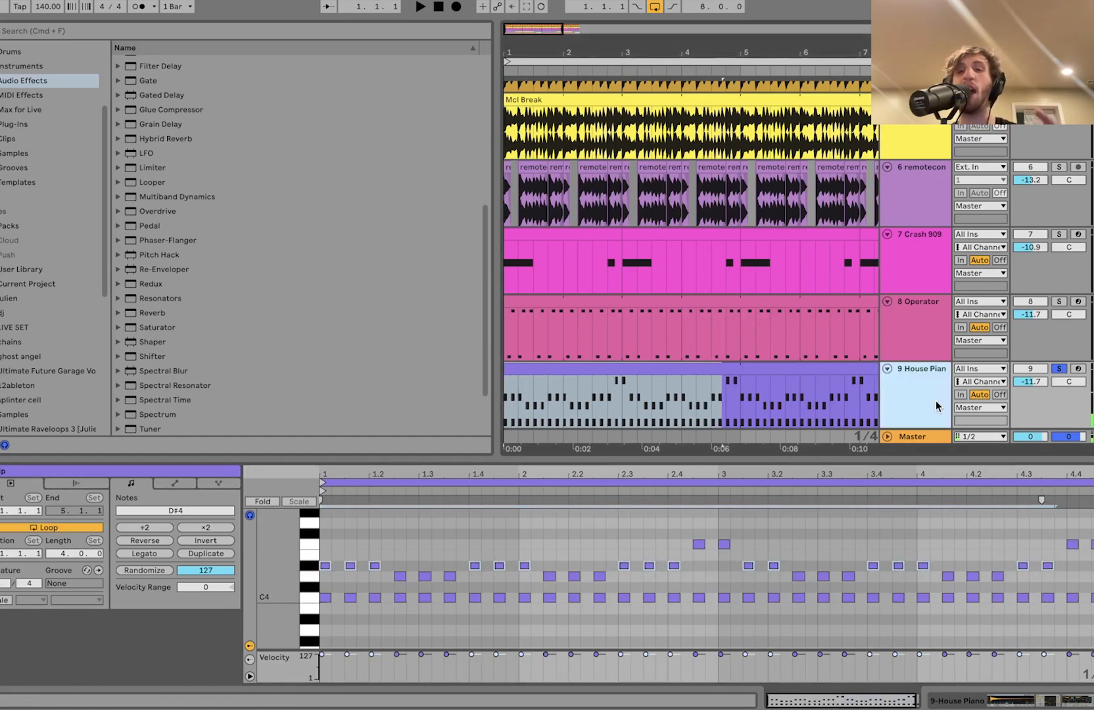
left_click(937, 405)
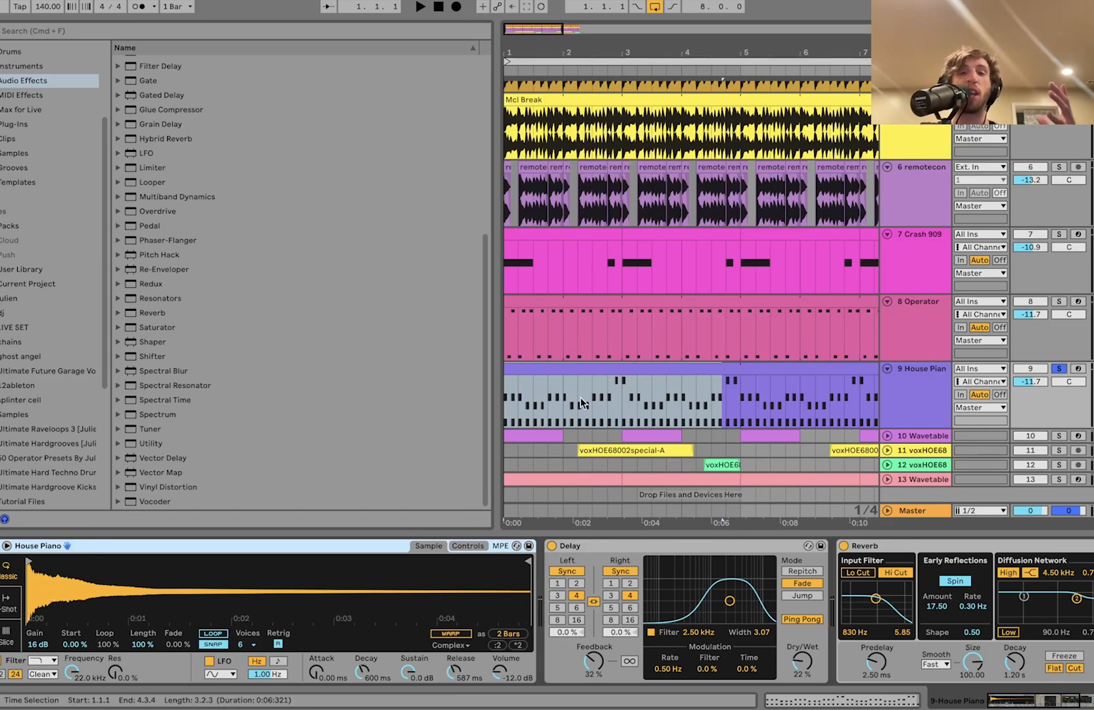
left_click(637, 370)
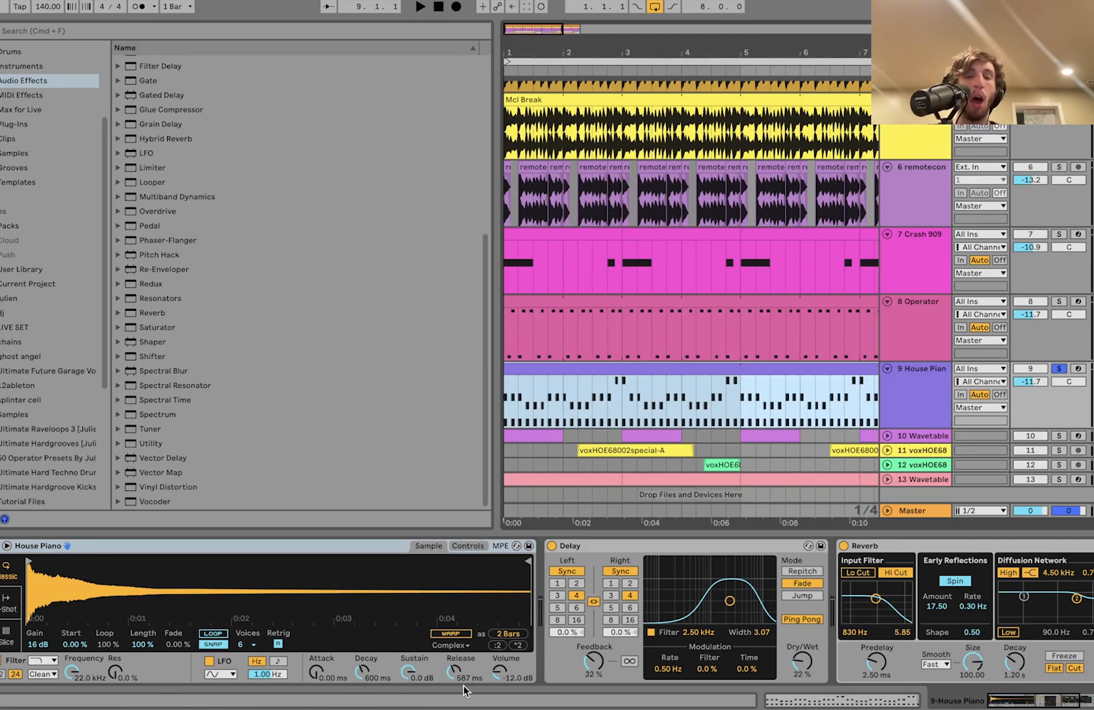
scroll(460, 681, "right", 6)
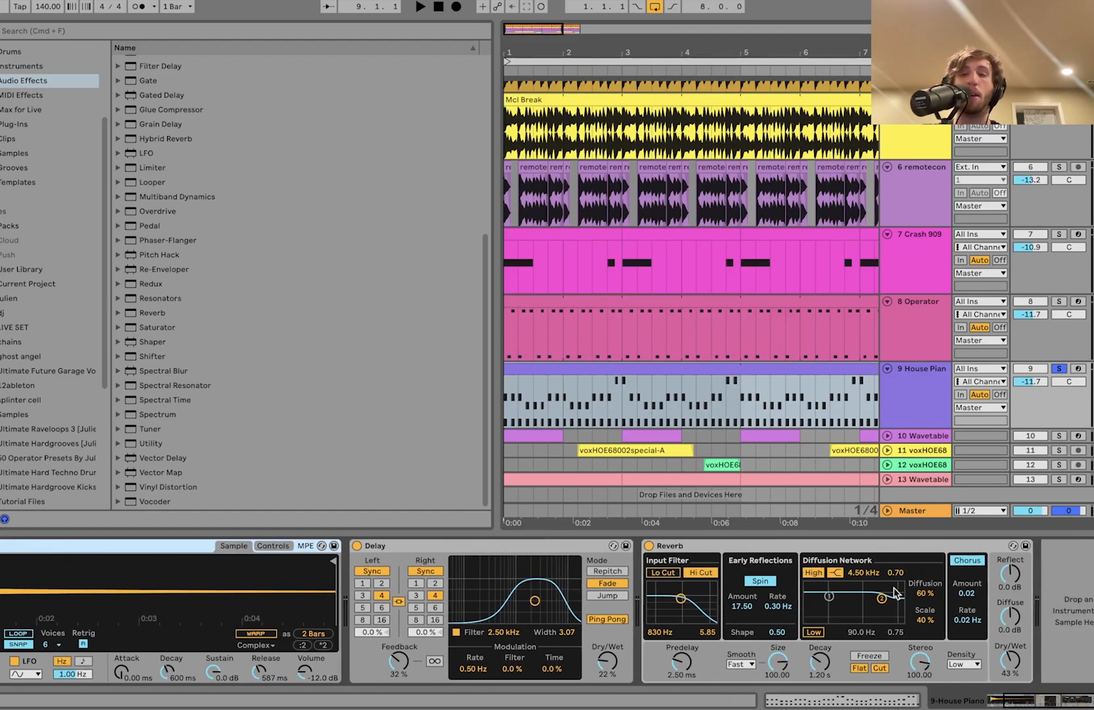
Solo the track 10 Wavetable alone, unfold it and play from within its first clip
left_click(1059, 436)
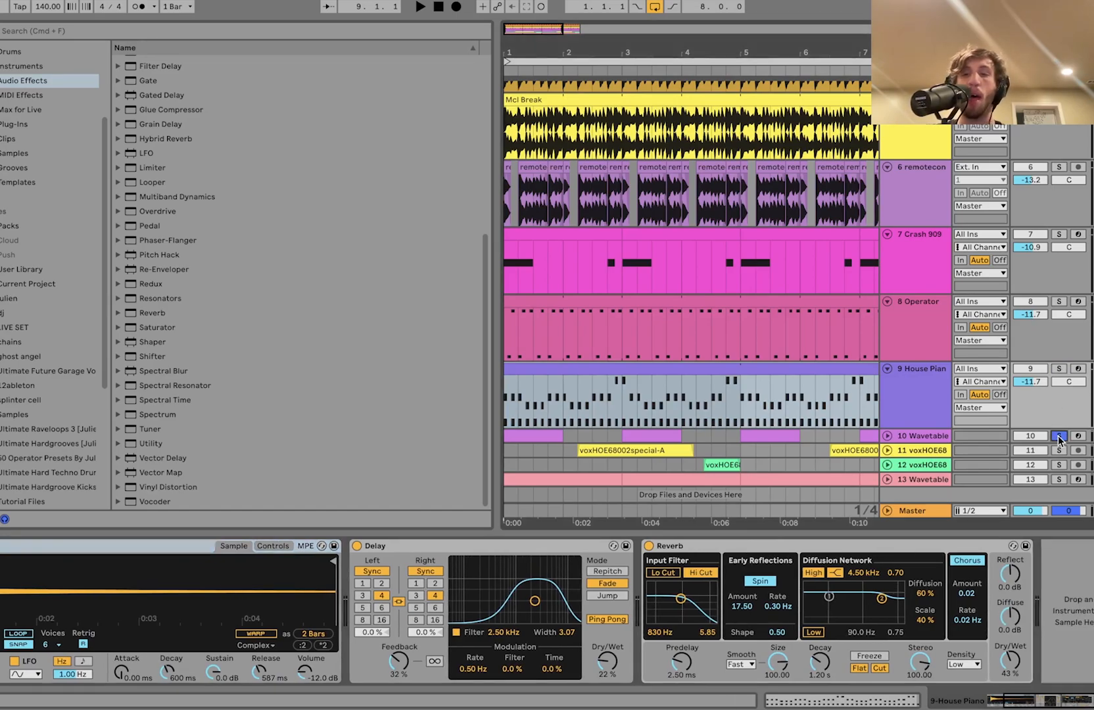
left_click(888, 435)
left_click(523, 407)
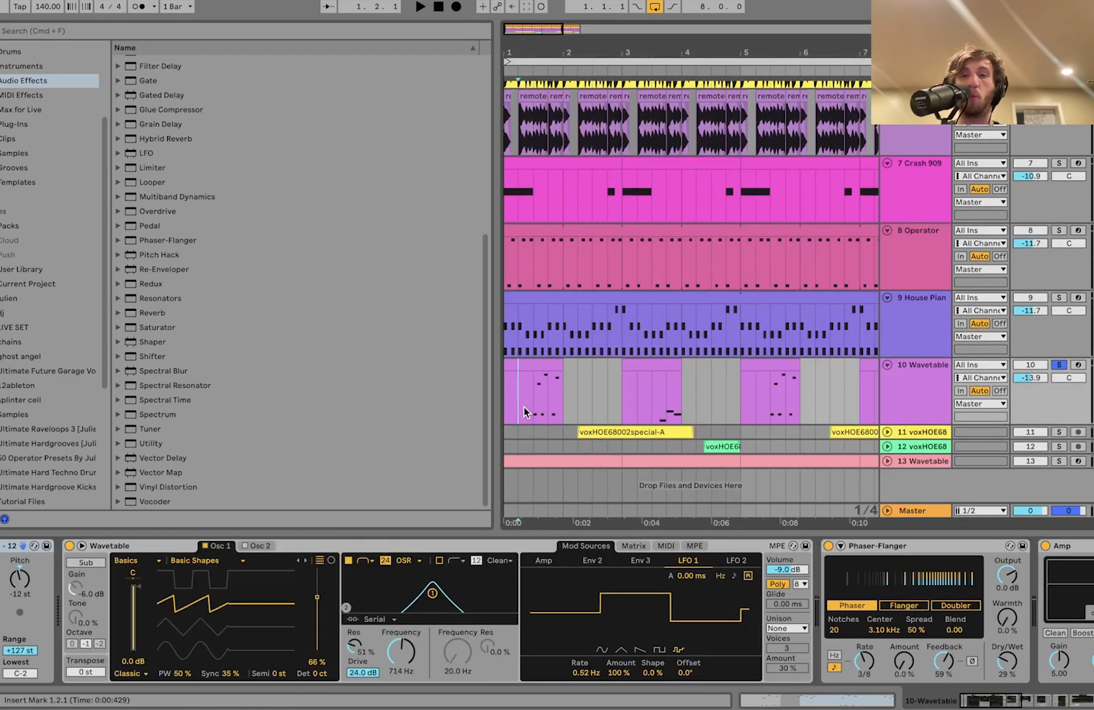
left_click(532, 410)
key("space")
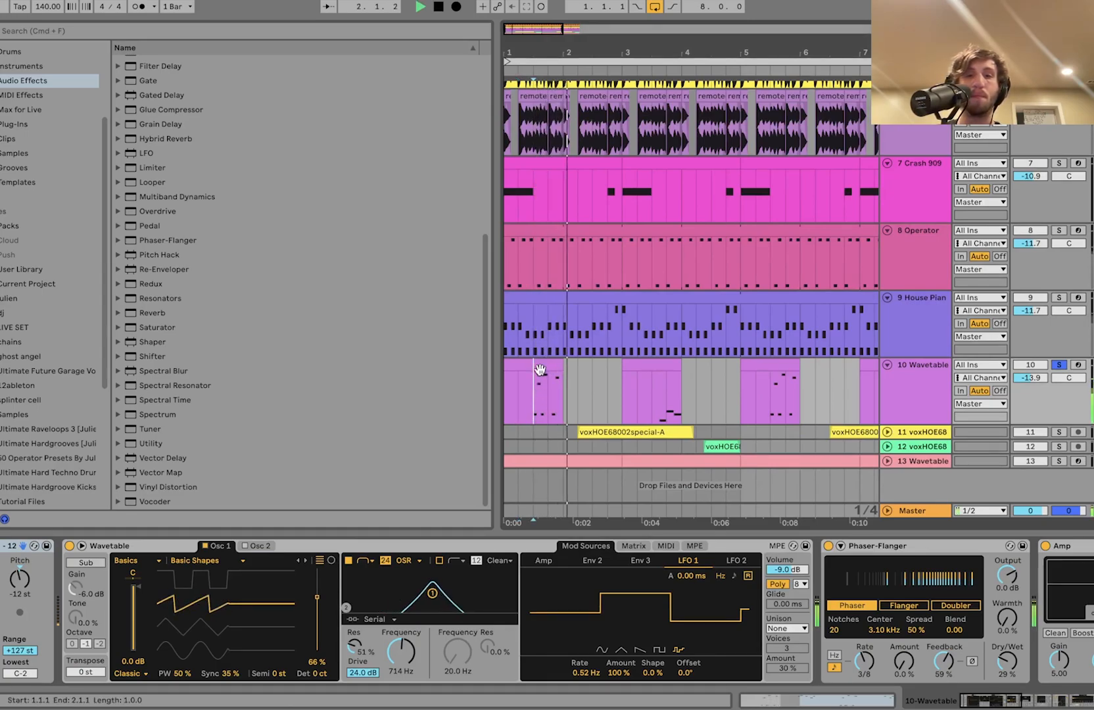
Play the Wavetable clip at bar 3, go back to the first clip and stop playback
left_click(651, 401)
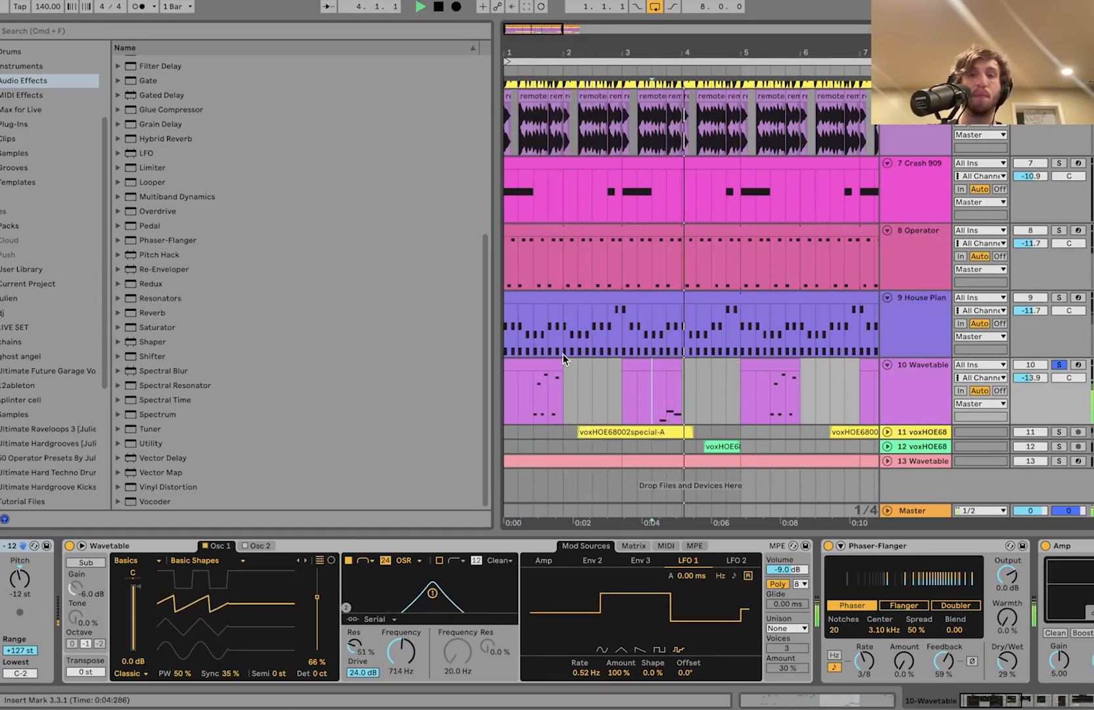
left_click(527, 393)
key("space")
Consolidate the track 10 Wavetable clips at bars 1 and 3 into one three-bar clip
left_click(546, 365)
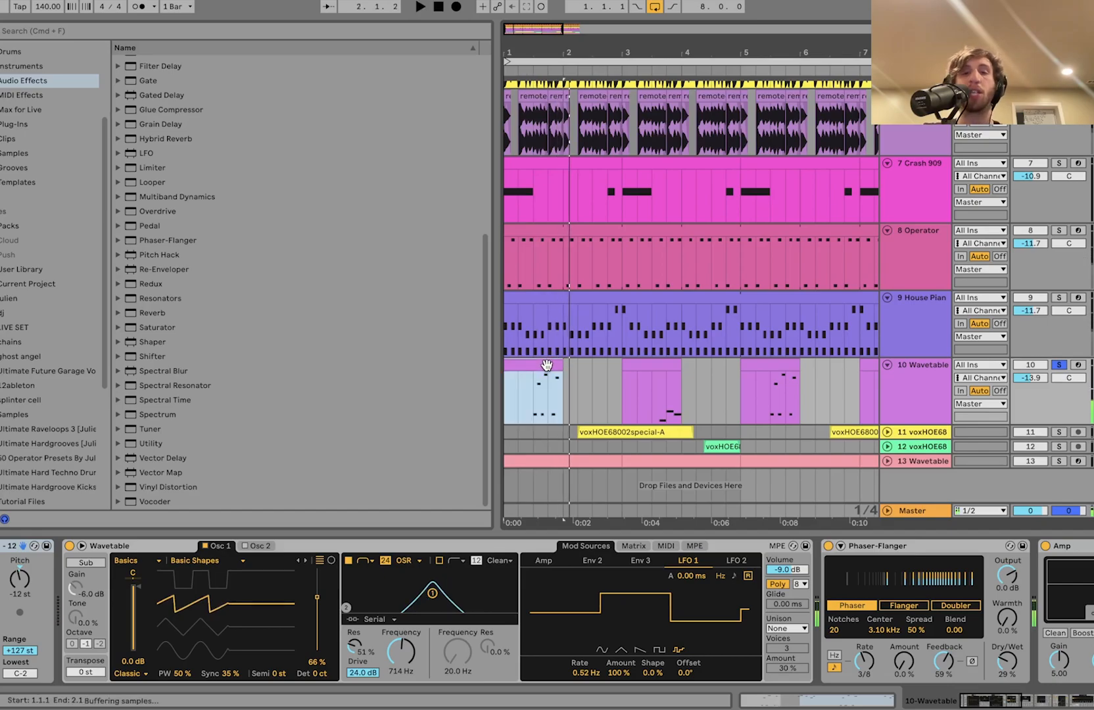
double_click(546, 365)
left_click(659, 364, "shift")
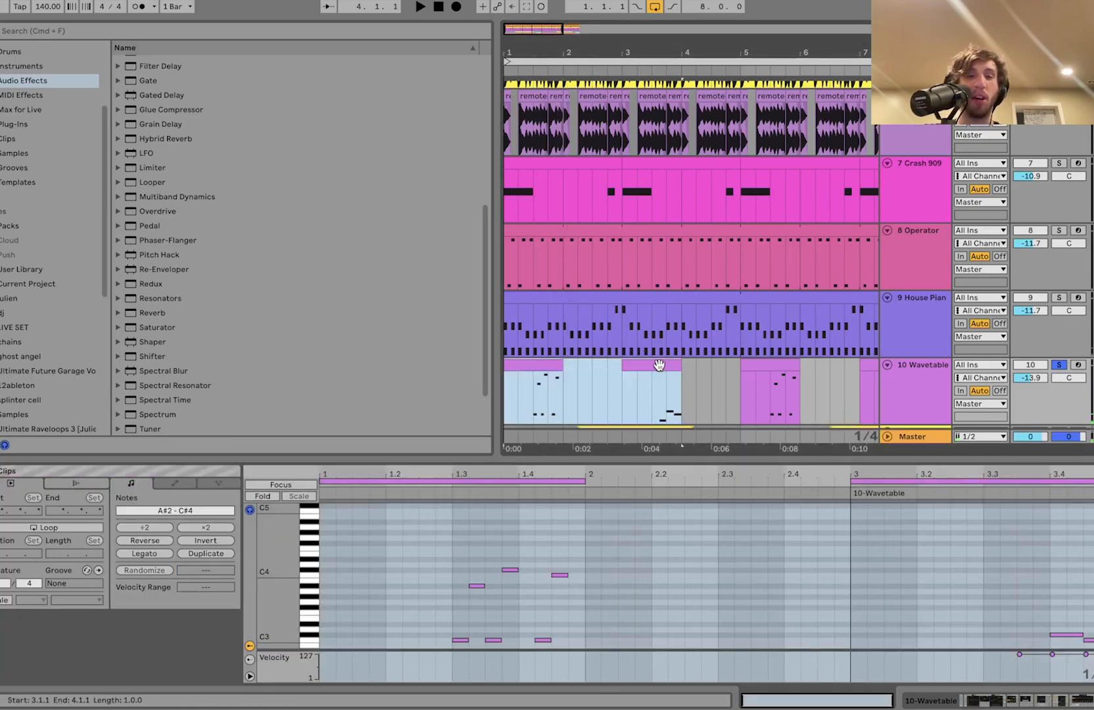
key("super+j")
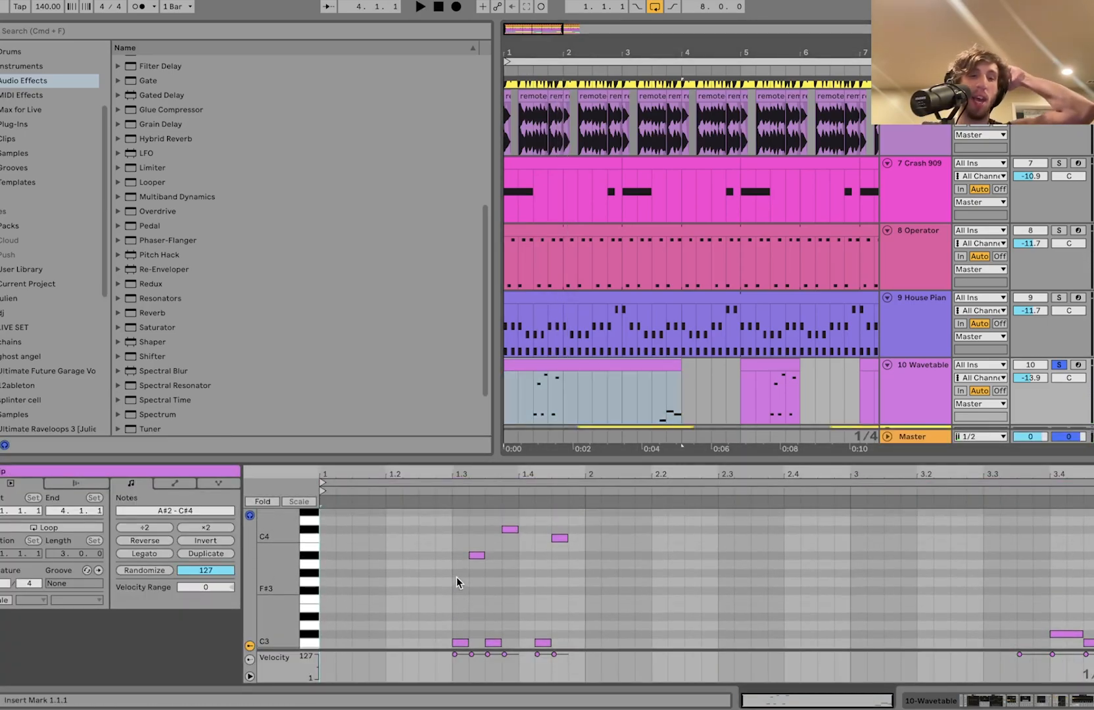
Audition the consolidated Wavetable clip's note rows from C3 up through C4 and C#4
left_click(307, 643)
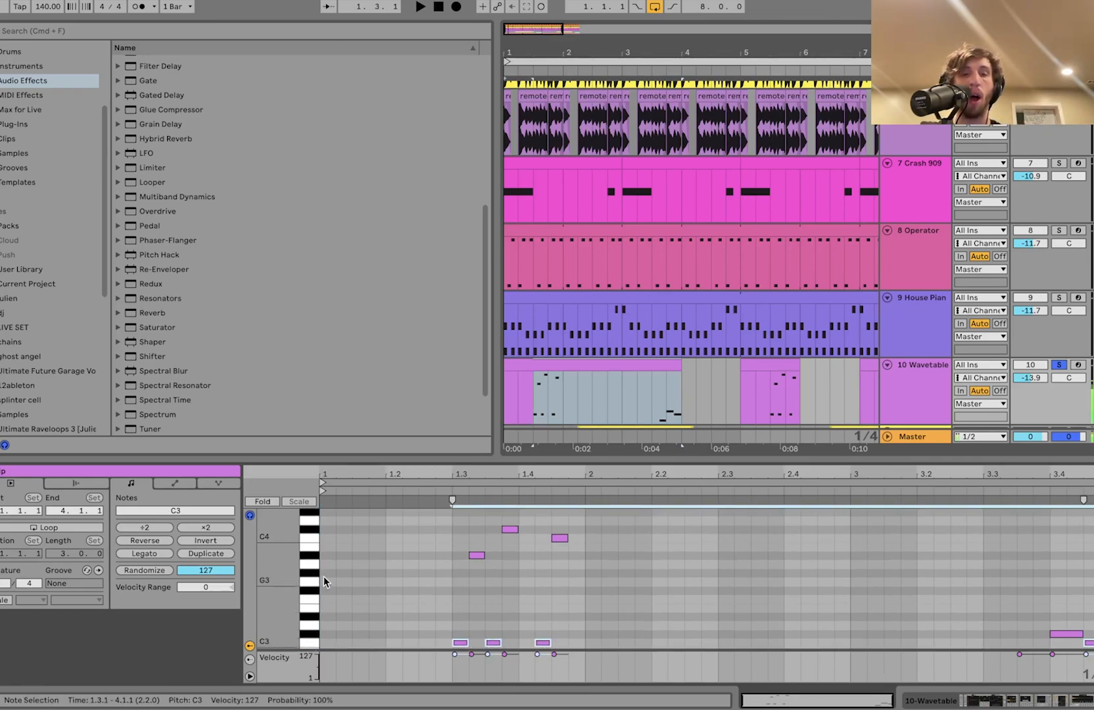
left_click(306, 554)
left_click(305, 541)
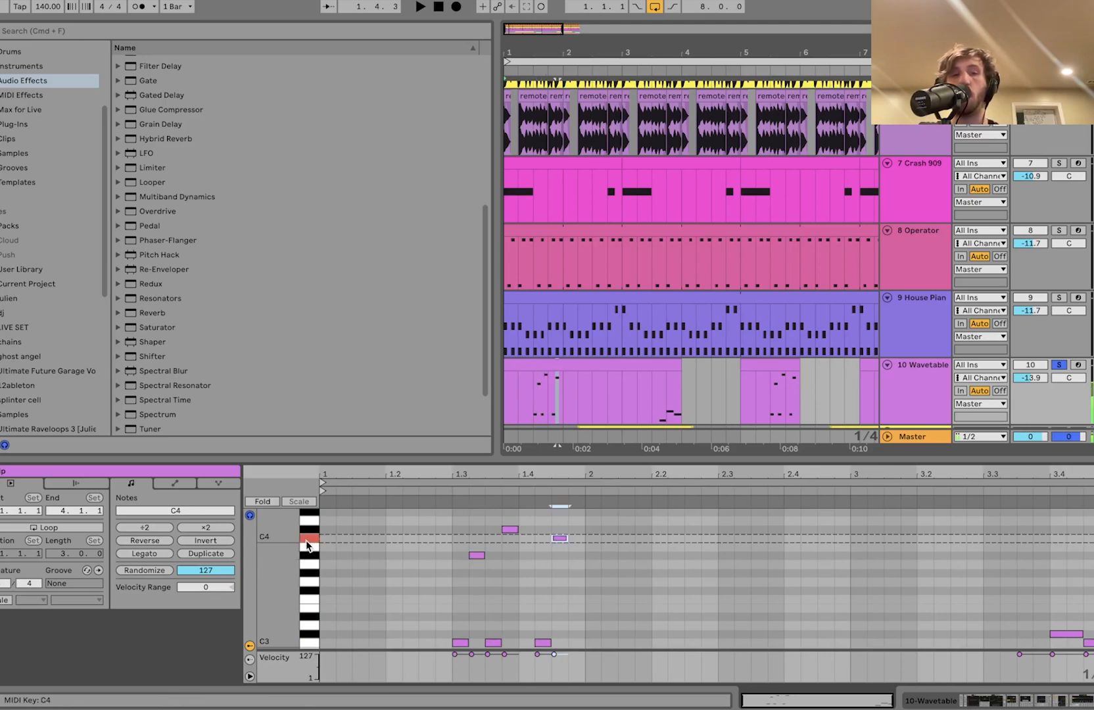
left_click(306, 532)
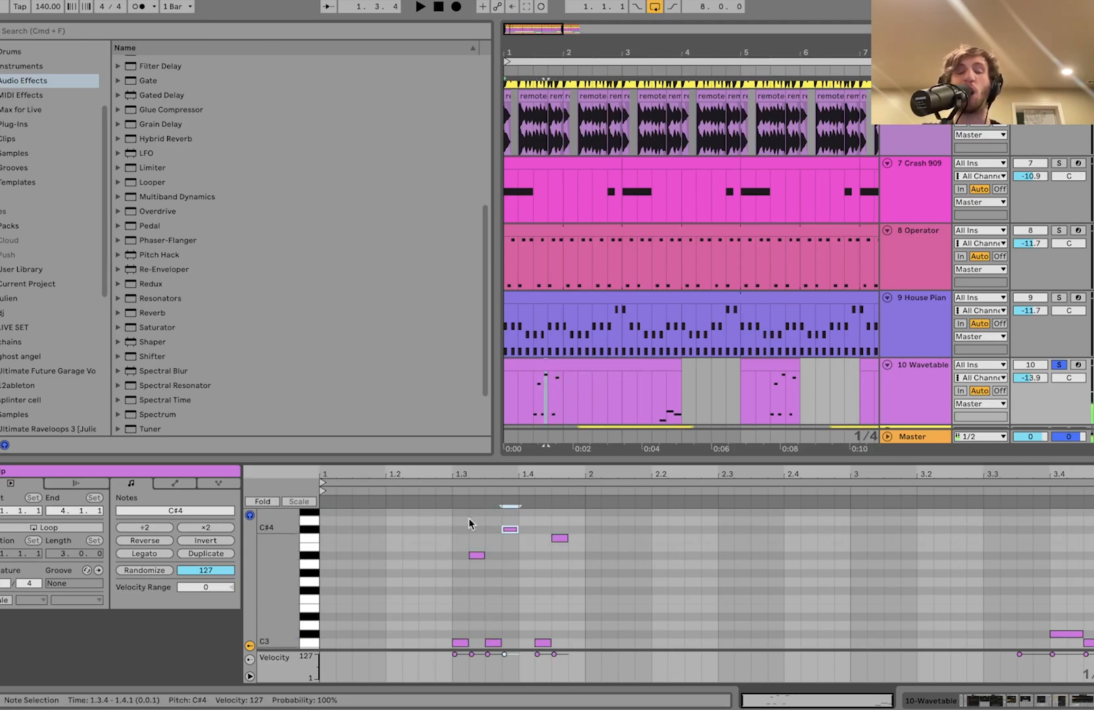
Play the House Piano and track 10 Wavetable soloed together, stop, and select the consolidated Wavetable clip
left_click(536, 364)
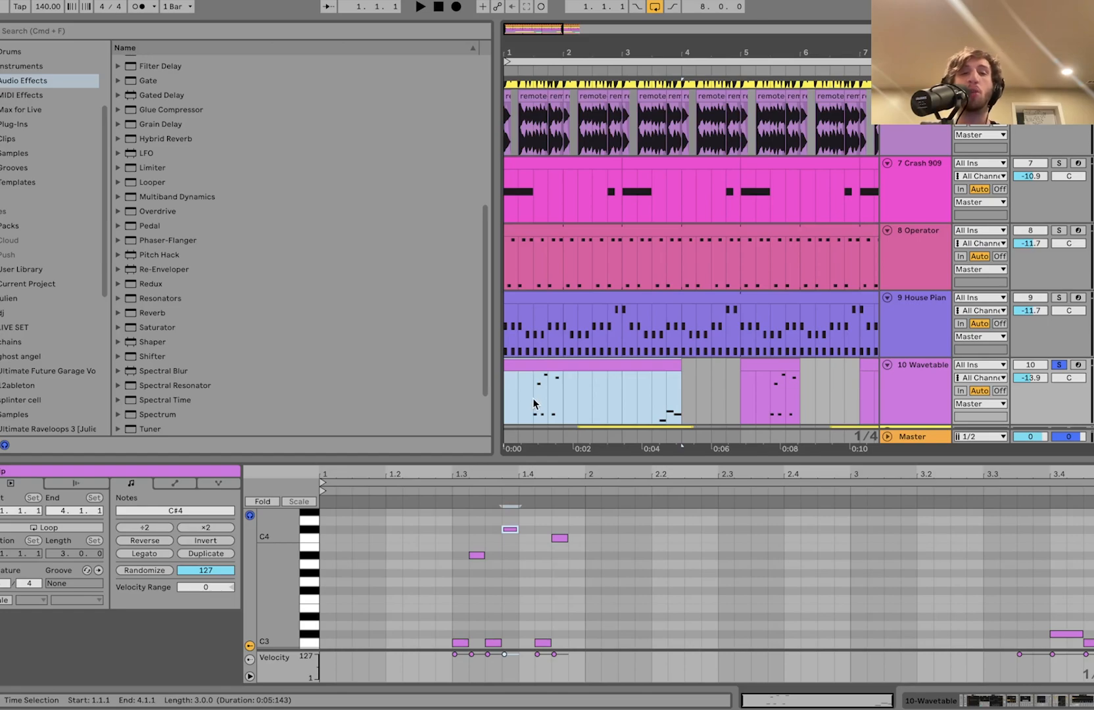
left_click(1059, 297)
left_click(905, 329)
key("space")
left_click(1059, 365)
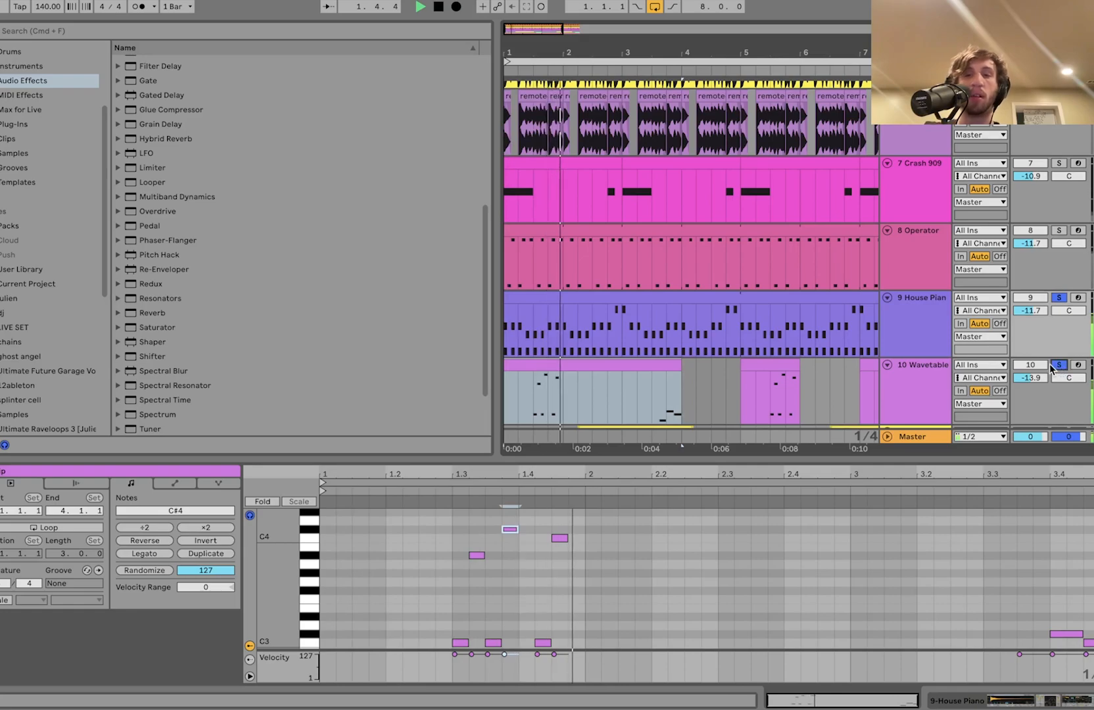
key("space")
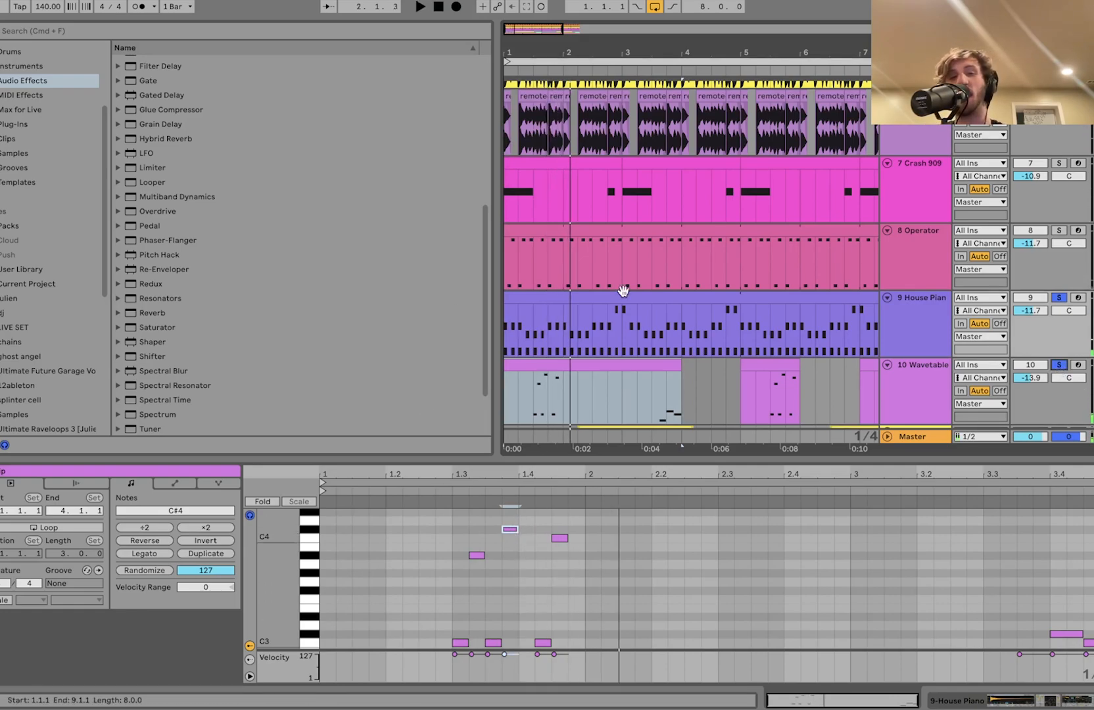
left_click(539, 403)
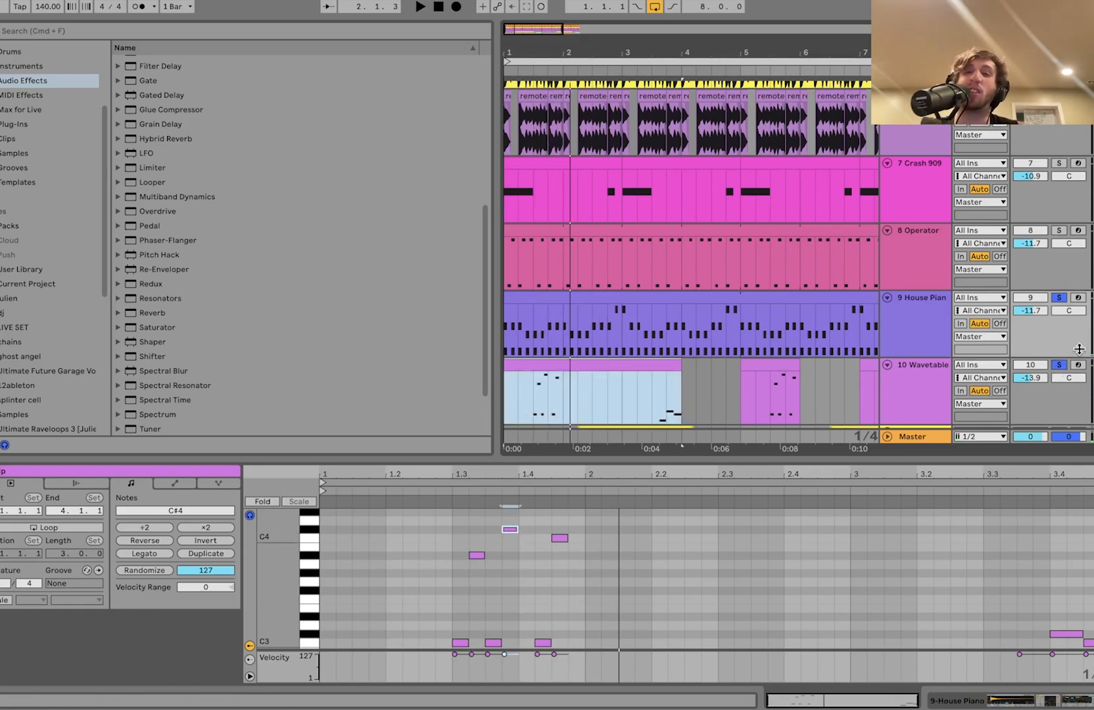
Play the consolidated track 10 Wavetable clip soloed on its own, from the bar 1 notes and from the bar 3 notes
left_click(909, 391)
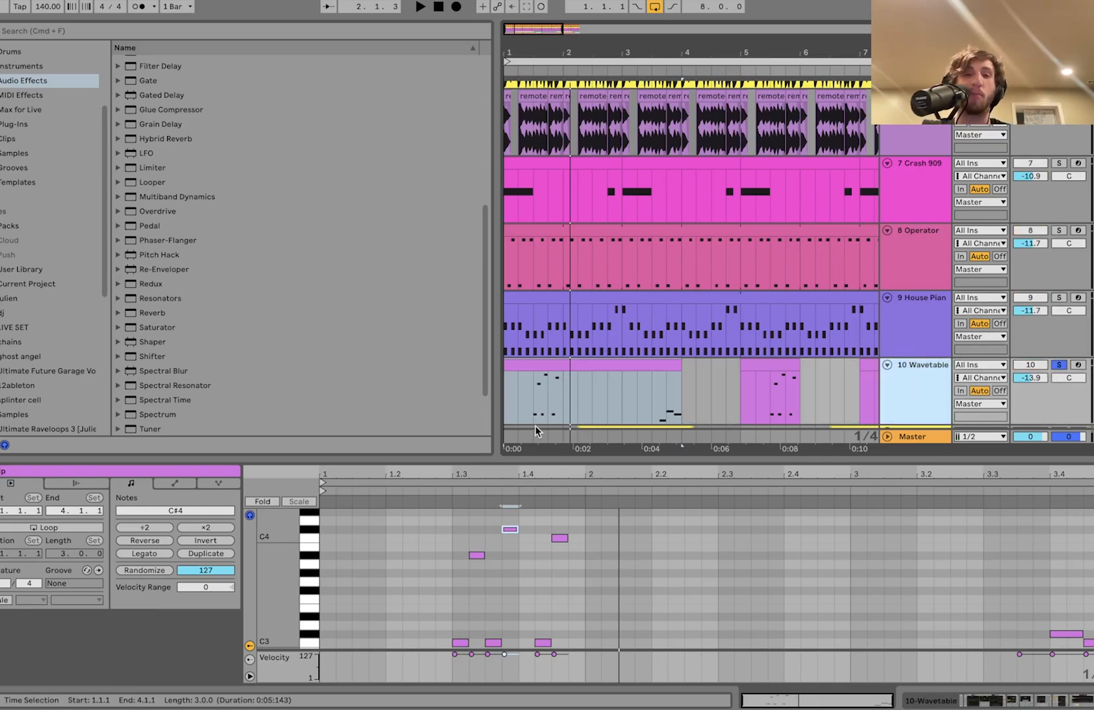
left_click(547, 421)
left_click(641, 409)
key("space")
scroll(706, 637, "down", 1)
left_click(526, 412)
left_click(654, 406)
key("space")
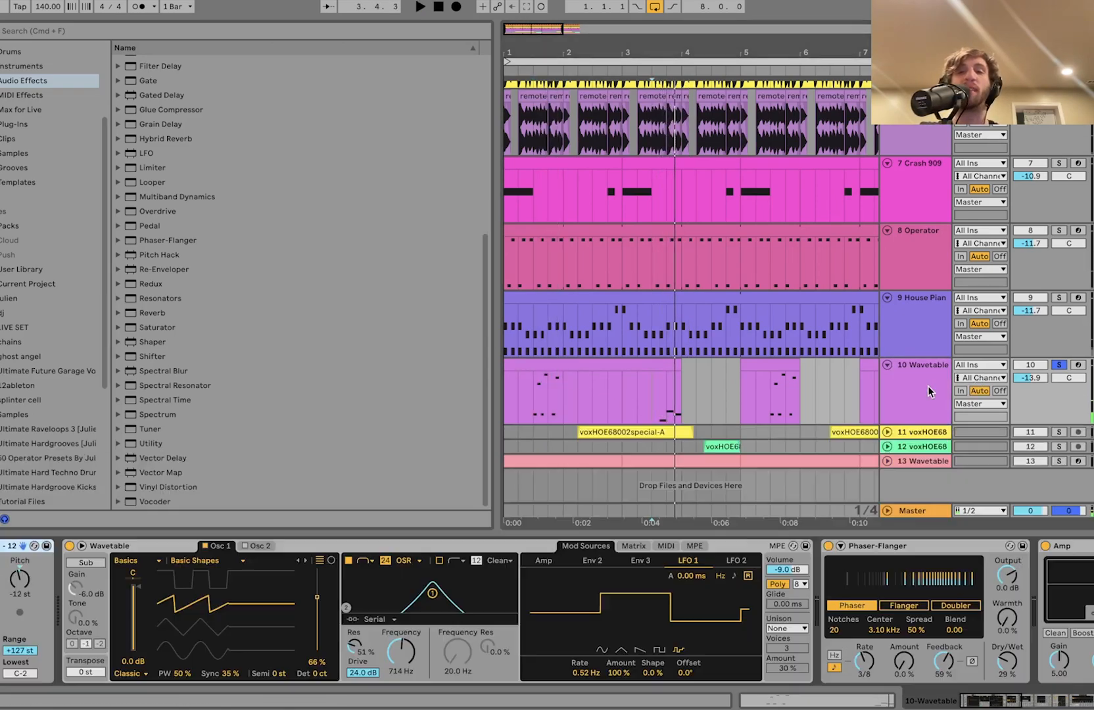
Show track 10's devices and inspect Wavetable's modulation matrix, LFO 1 and LFO 2 while playing the clip from 1.3.1
key("shift+Tab")
left_click(535, 398)
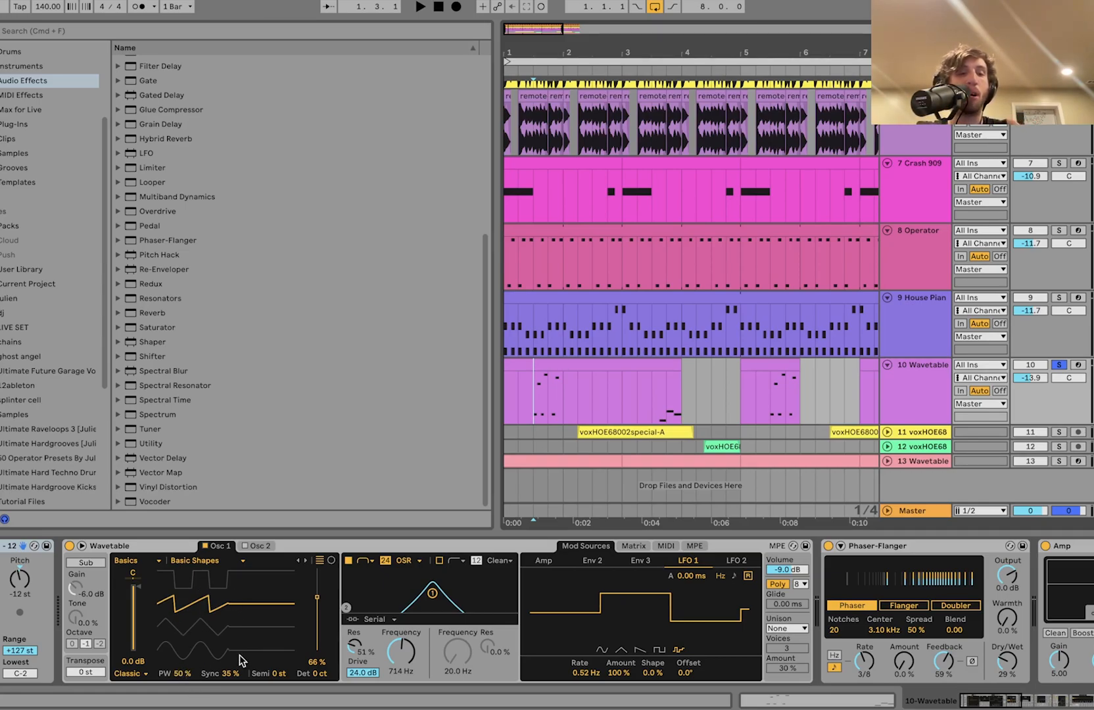
left_click(633, 546)
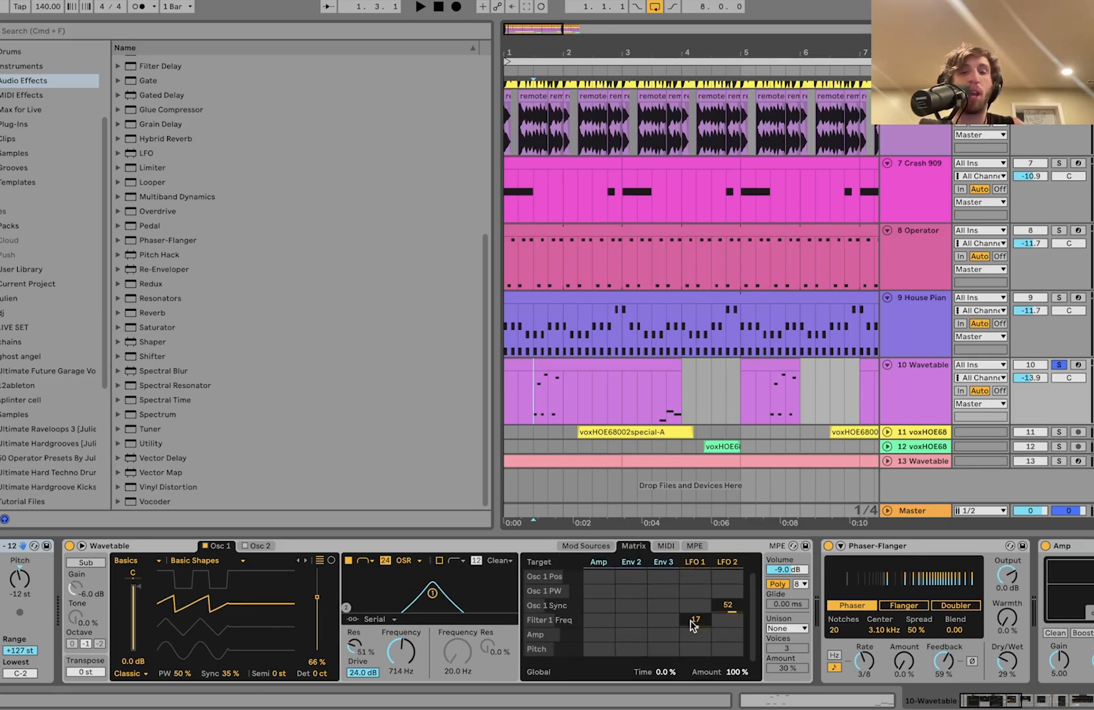
left_click(699, 562)
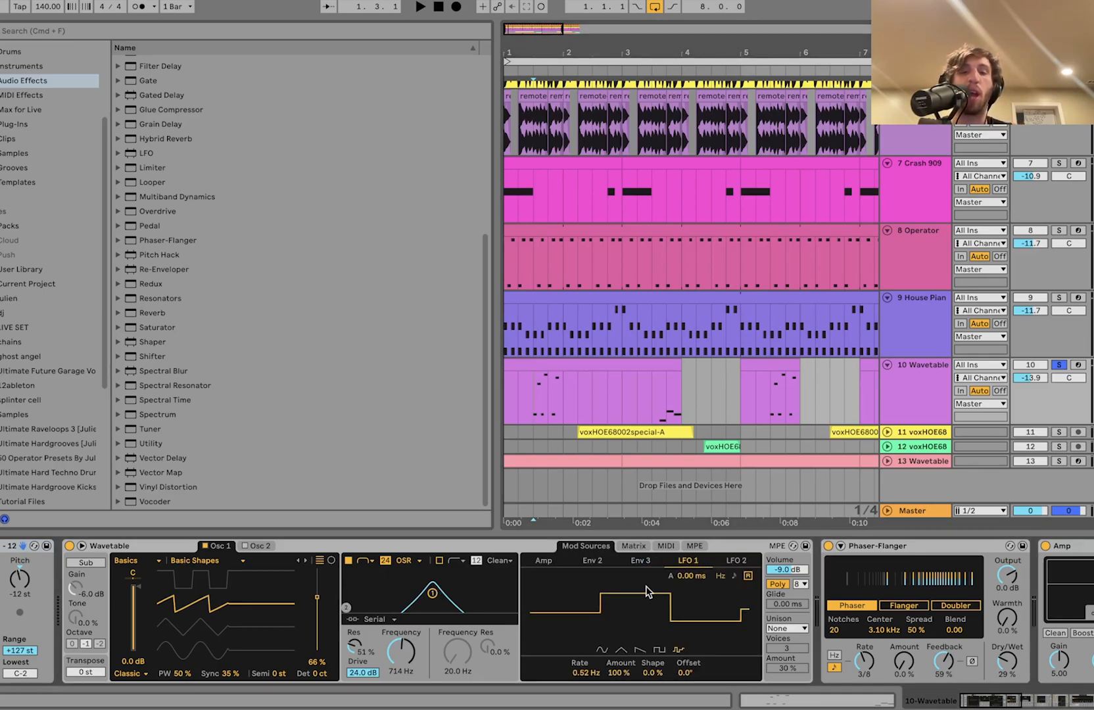
left_click(633, 546)
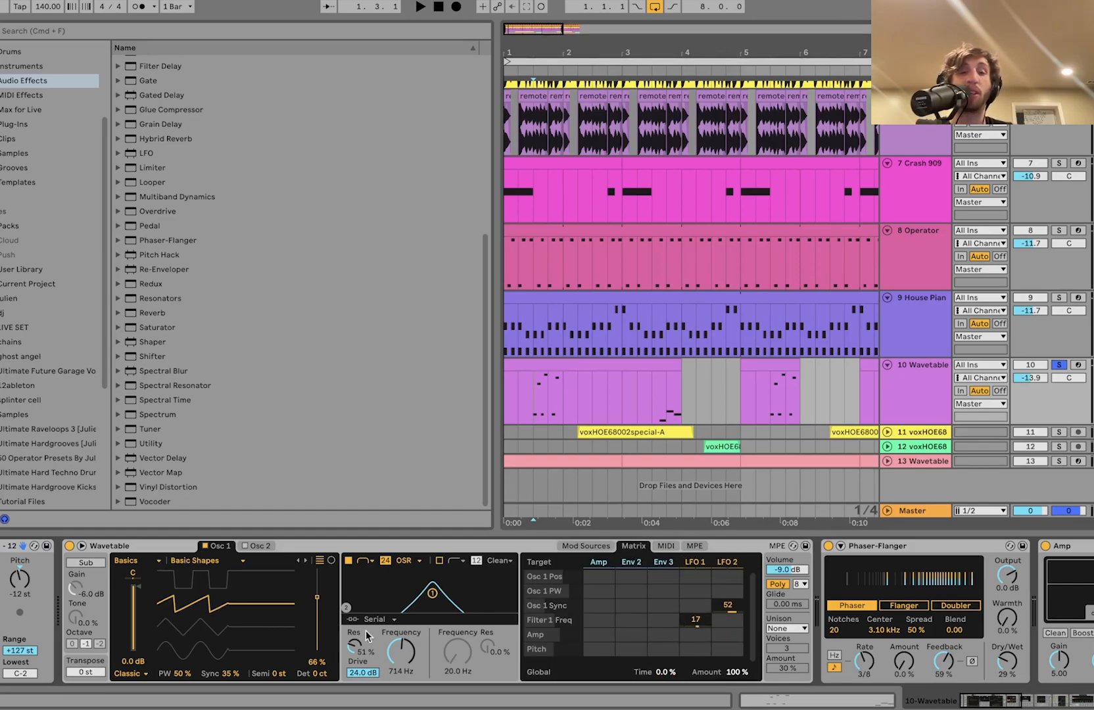
key("space")
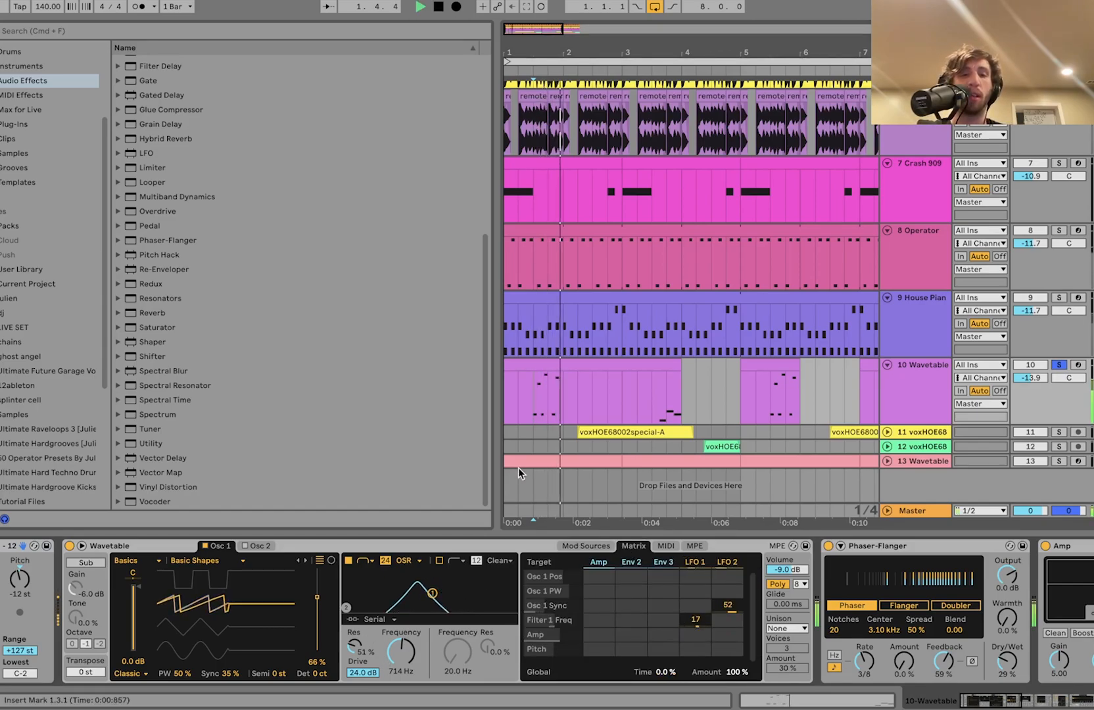
left_click(727, 564)
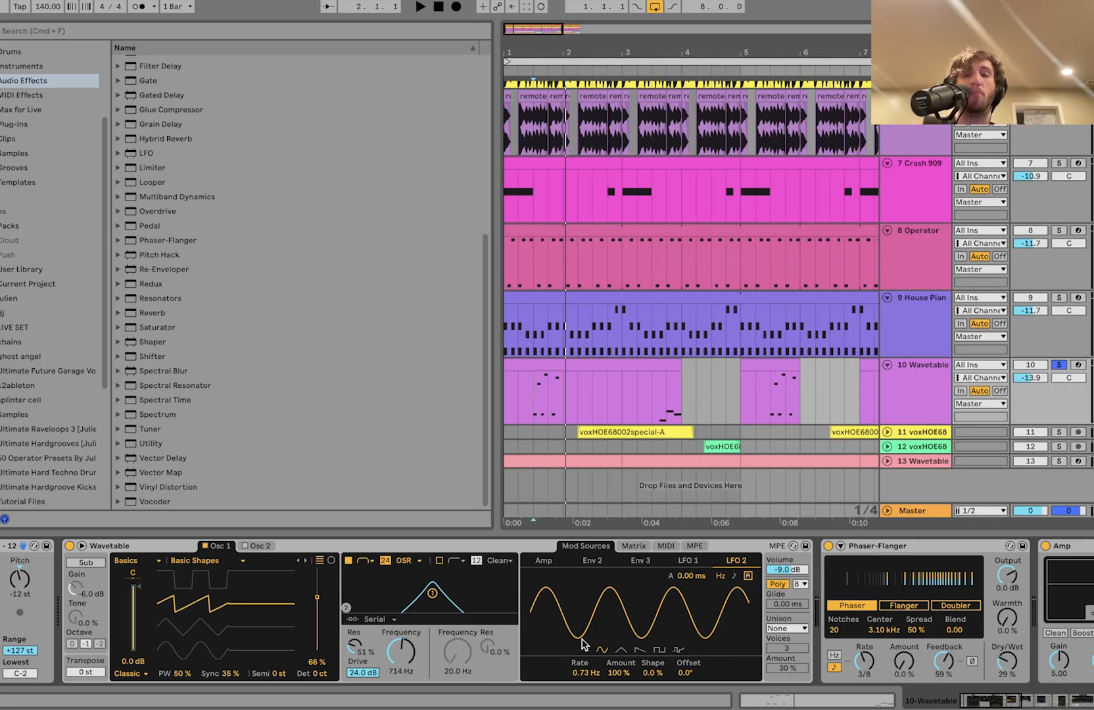
Bypass all track 10 effects from Phaser-Flanger through Hybrid Reverb and play the dry Wavetable from 3.3.1 and 1.3.1
scroll(582, 643, "right", 10)
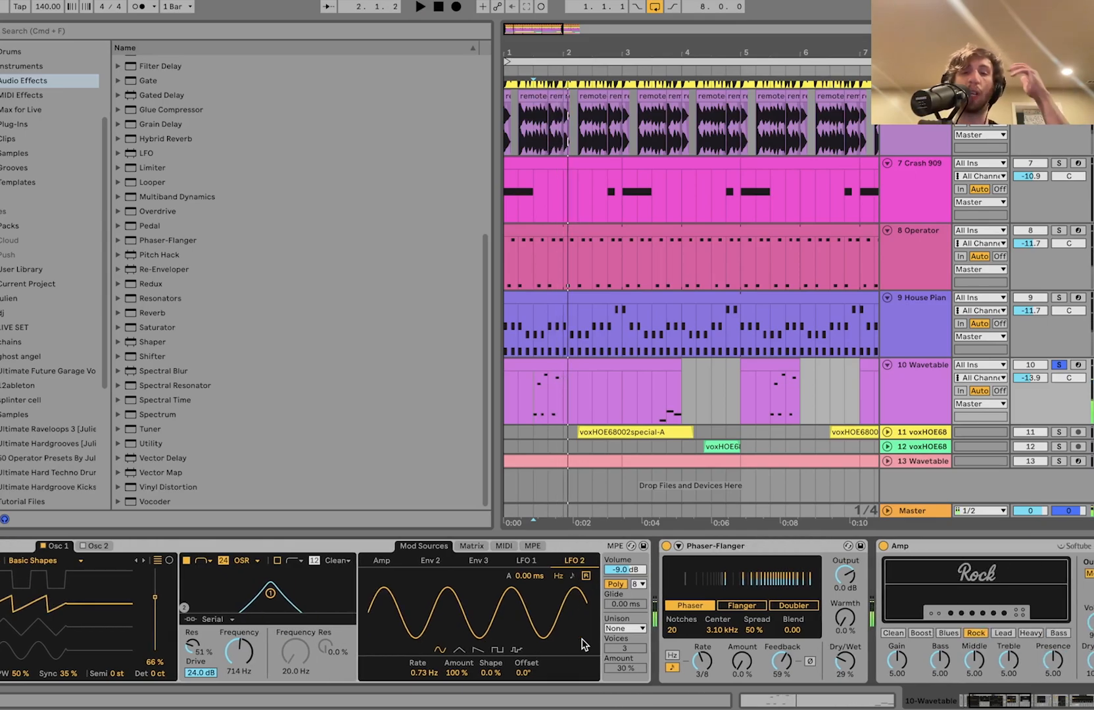
scroll(658, 625, "right", 10)
scroll(822, 578, "right", 3)
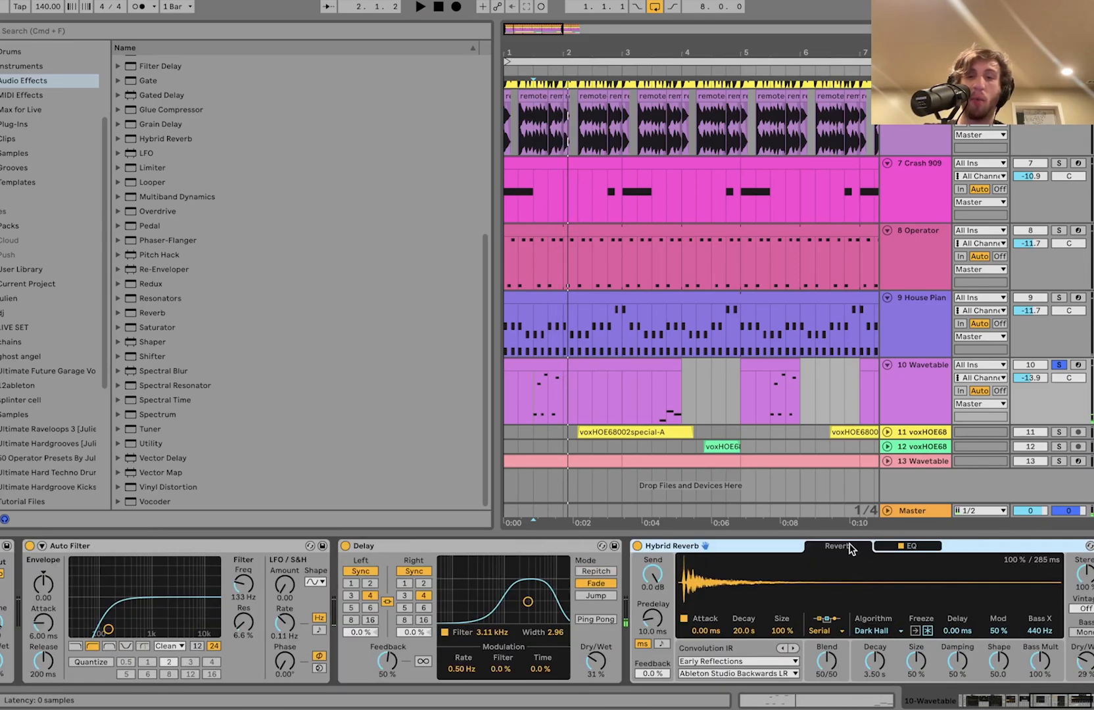
scroll(558, 578, "left", 15)
scroll(682, 553, "right", 6)
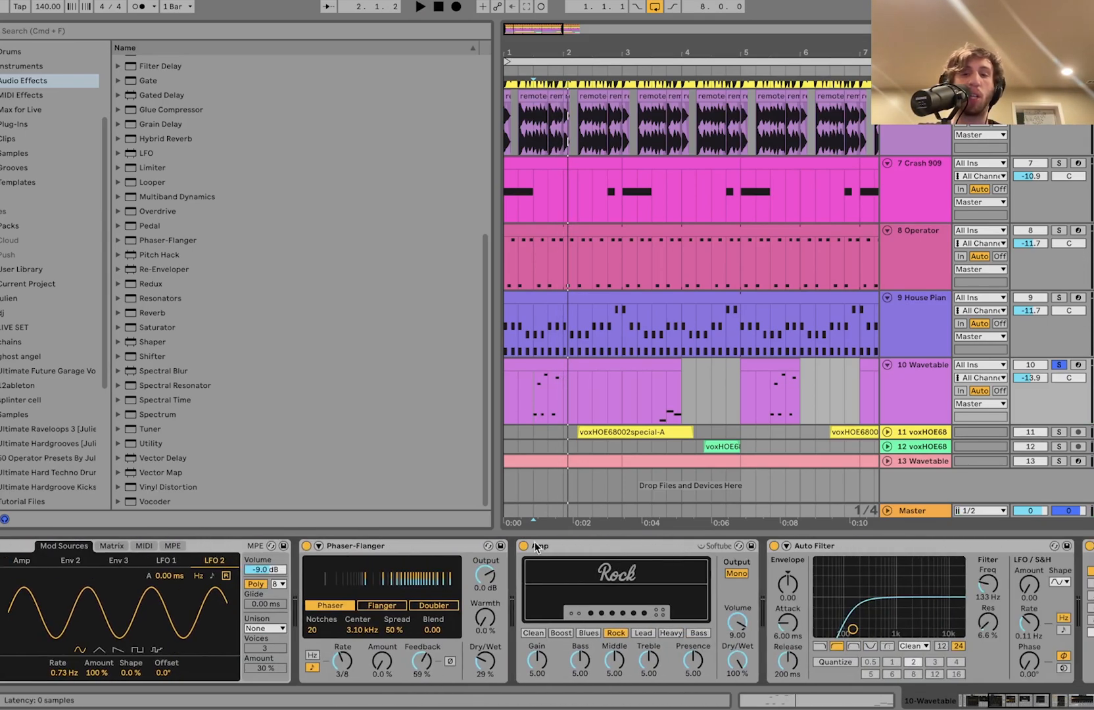
left_click(457, 545, "shift")
key("space")
left_click(306, 546)
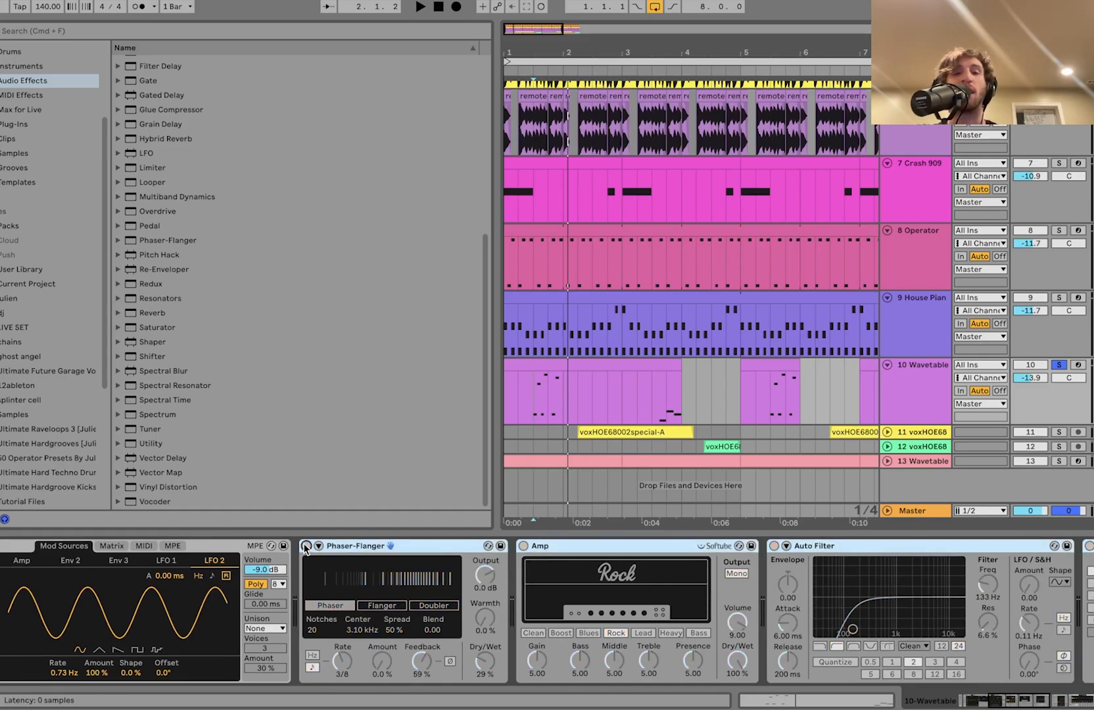
left_click(652, 397)
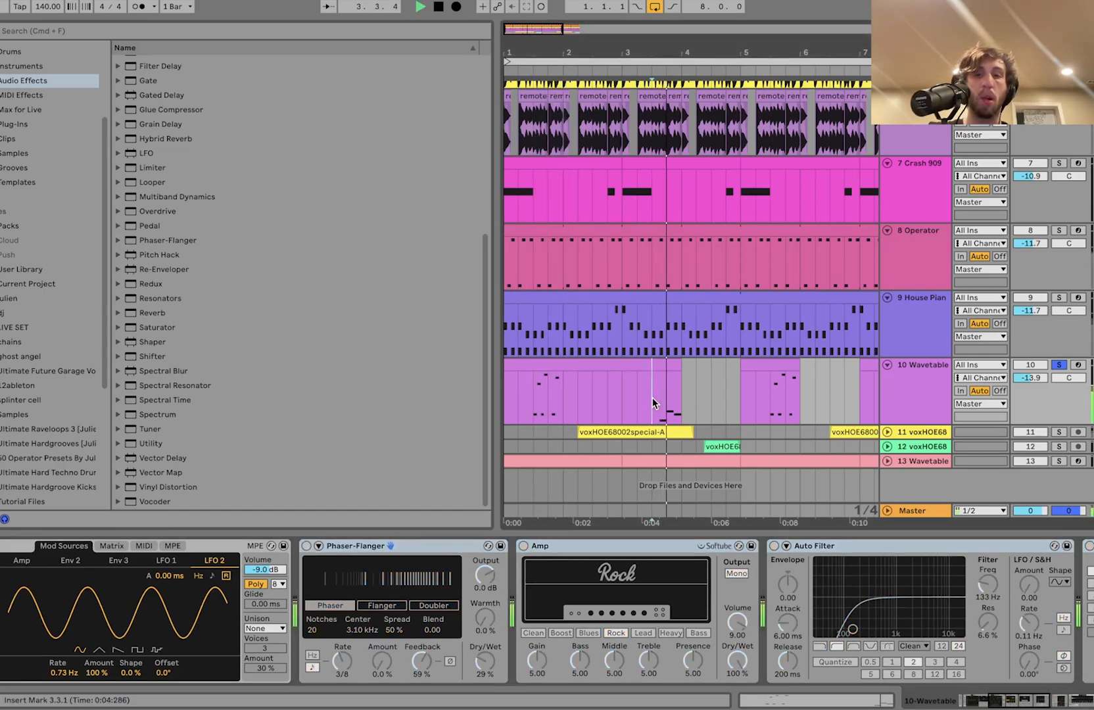
left_click(526, 392)
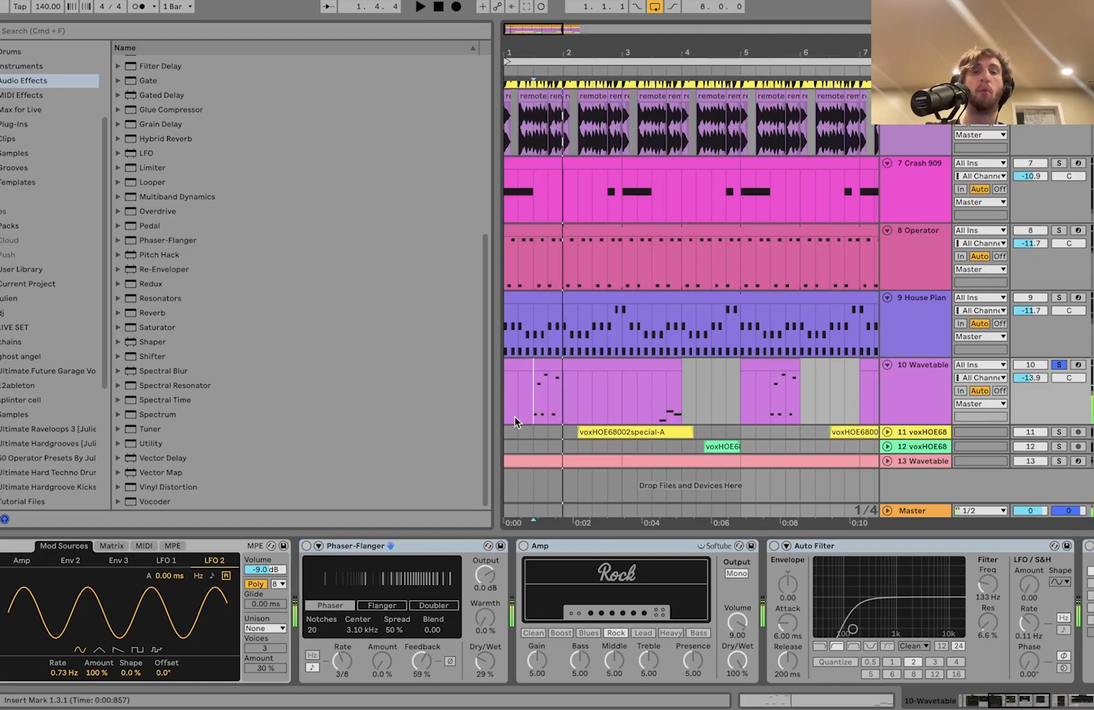
Switch the Phaser-Flanger and the Amp on track 10 back on
left_click(335, 546)
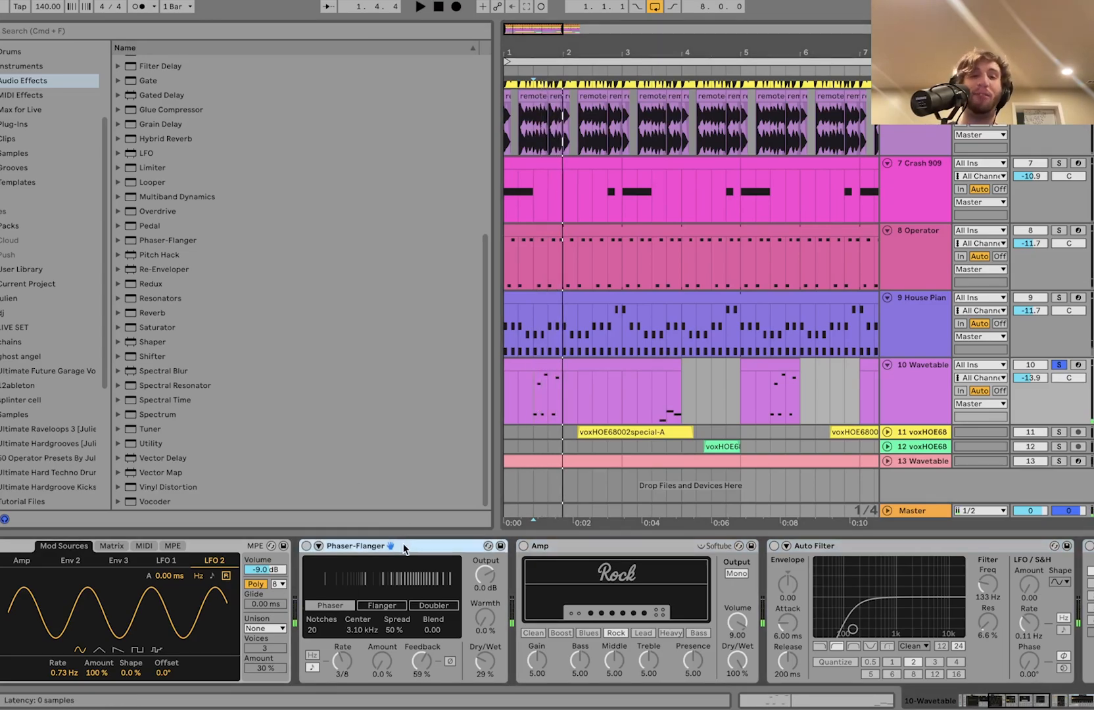
left_click(306, 546)
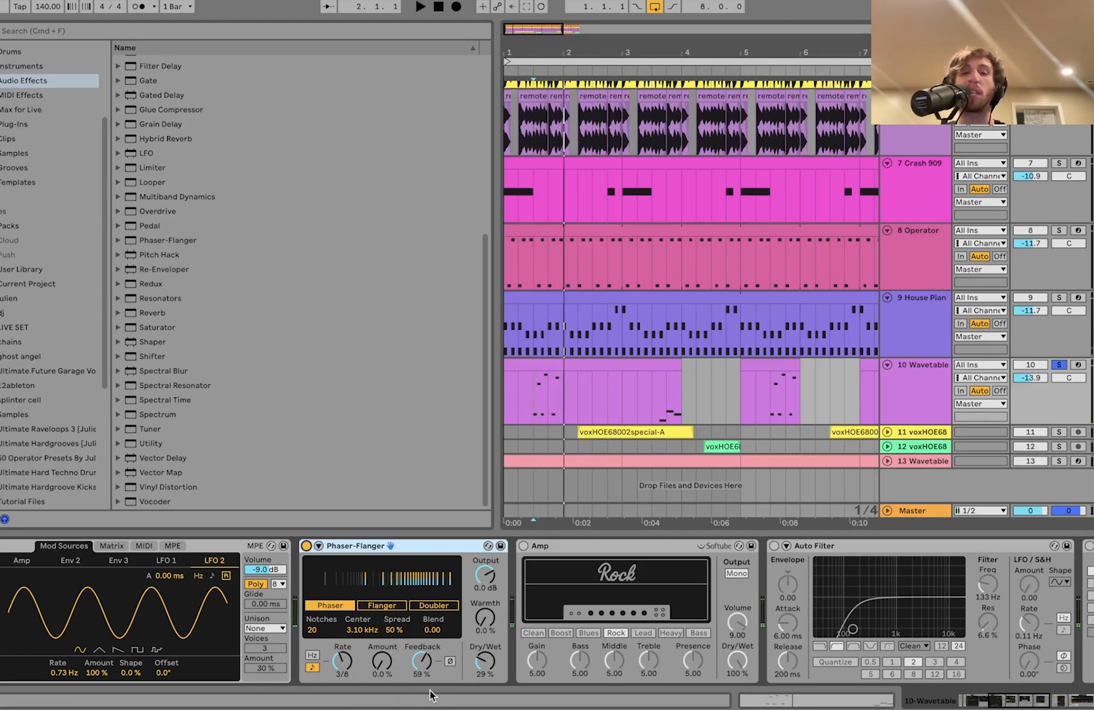
left_click(524, 546)
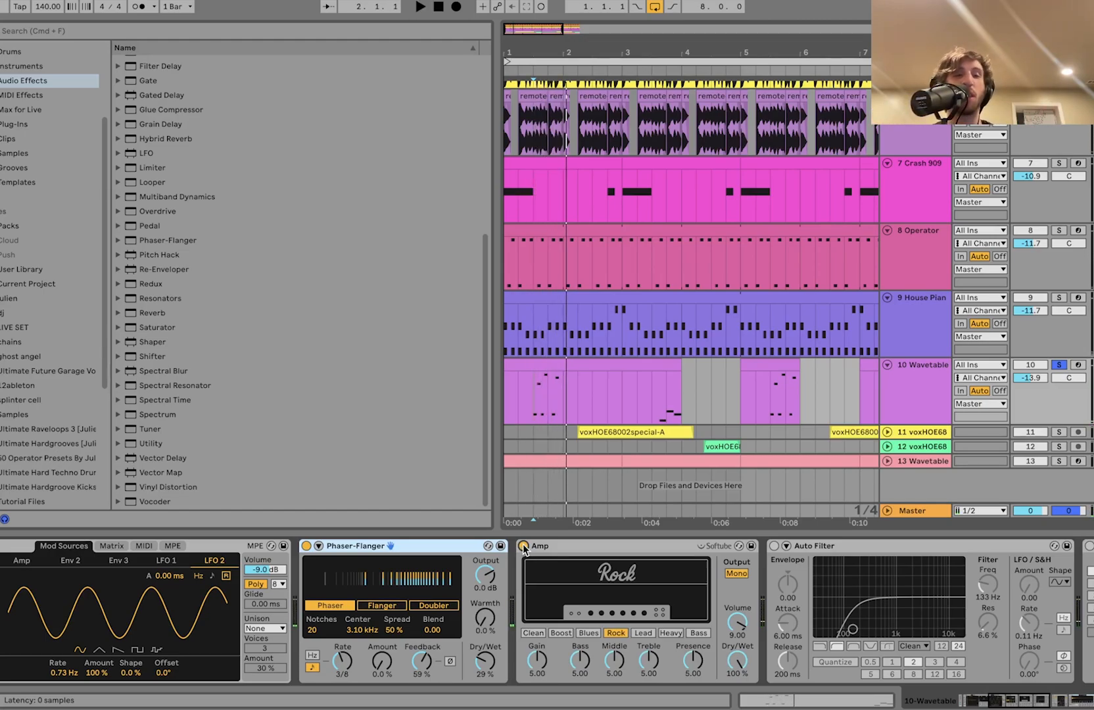
Review the Wavetable oscillator, filter and Rock amp settings, and switch the Auto Filter back on
scroll(524, 546, "left", 10)
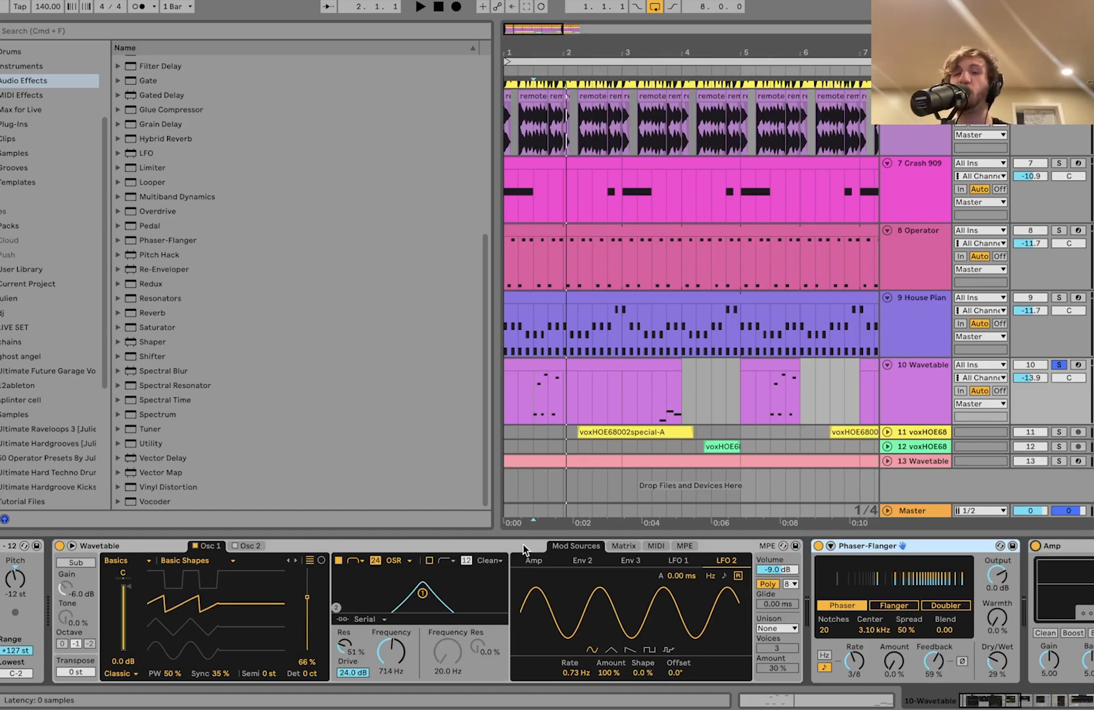
scroll(523, 544, "right", 2)
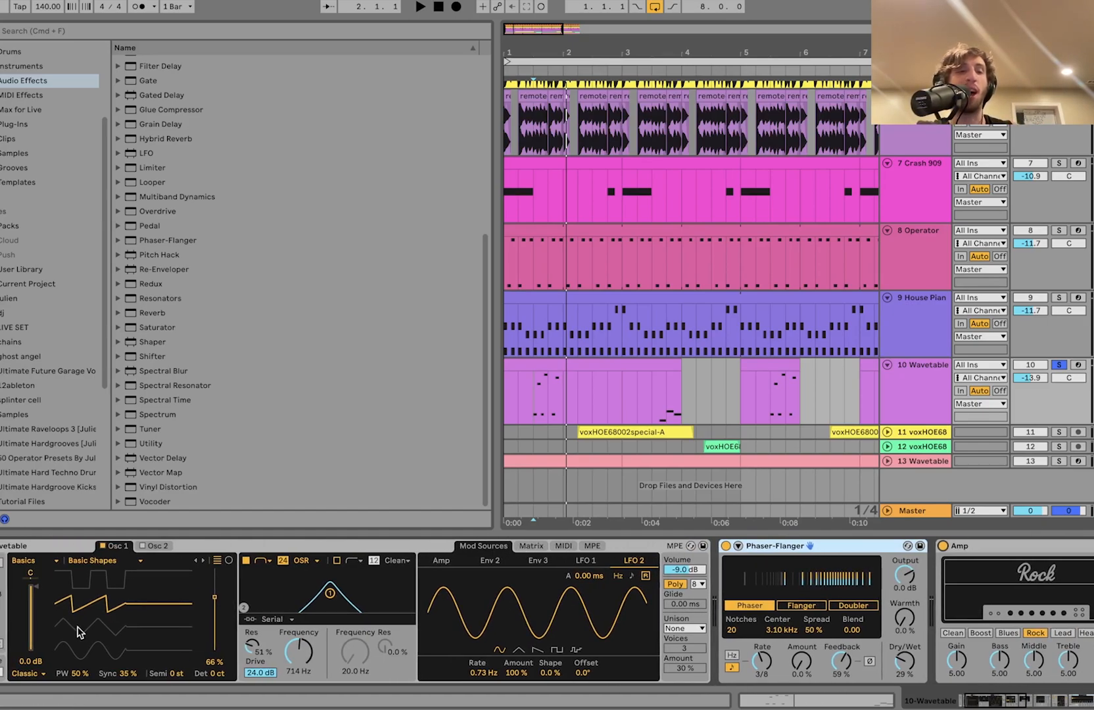
scroll(77, 632, "left", 2)
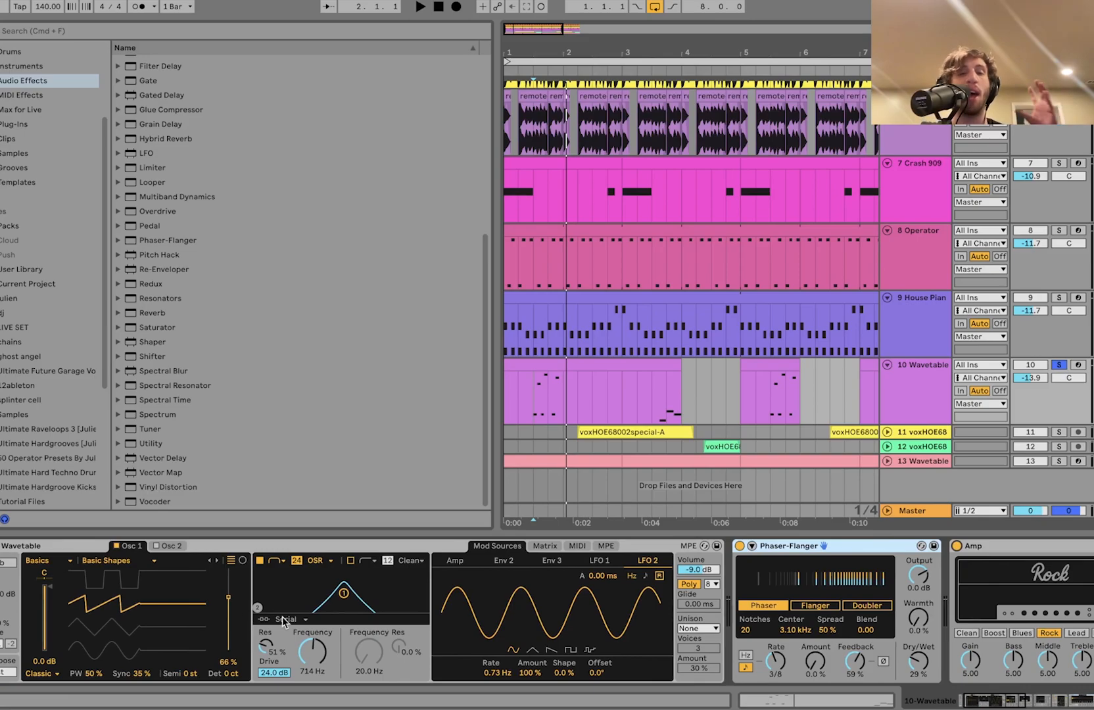
scroll(292, 614, "right", 6)
scroll(292, 615, "right", 4)
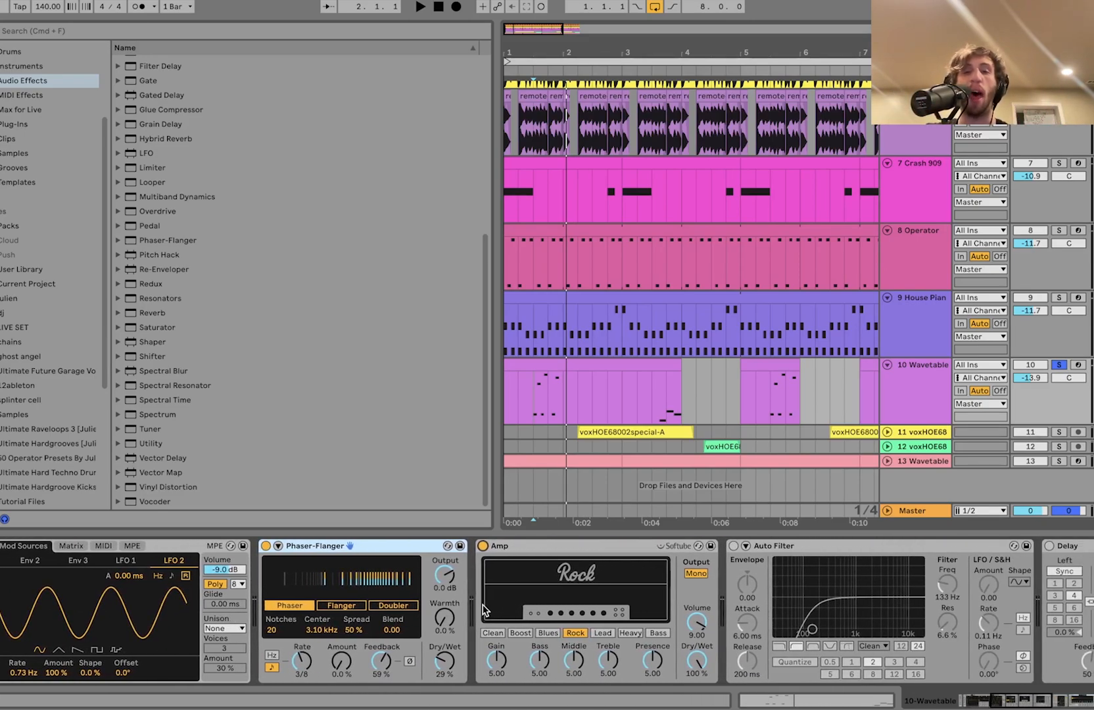
scroll(544, 606, "right", 3)
scroll(545, 607, "right", 4)
left_click(369, 546)
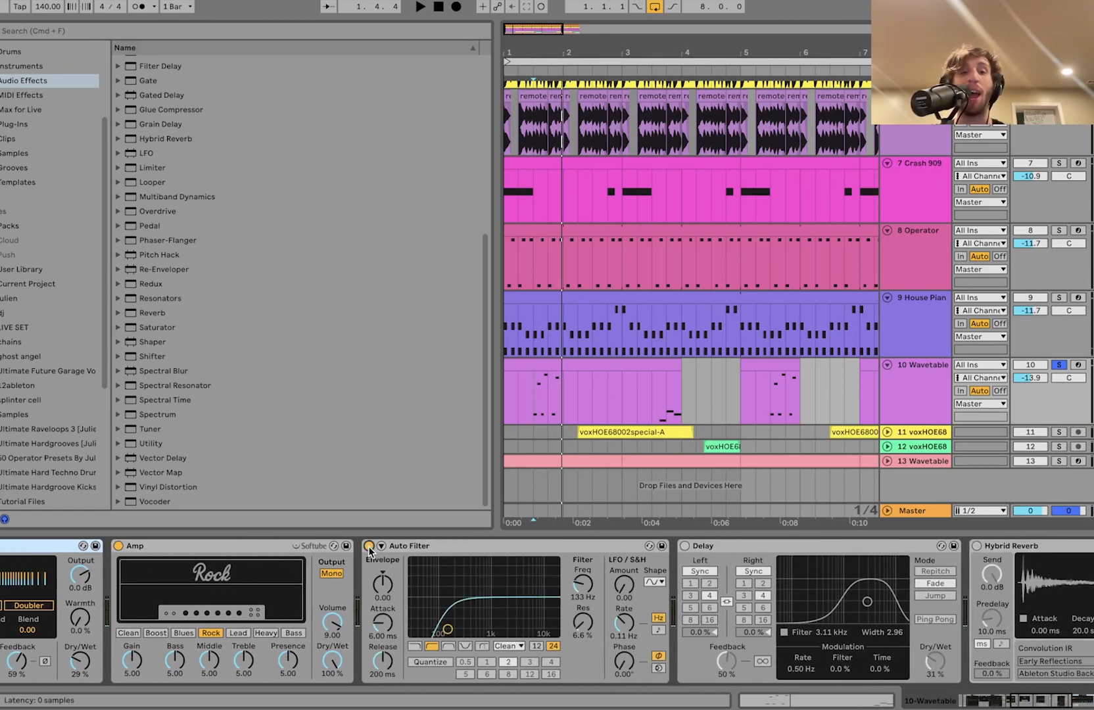
Switch the Delay and Hybrid Reverb back on and play the Wavetable through the full effects chain
scroll(458, 637, "right", 8)
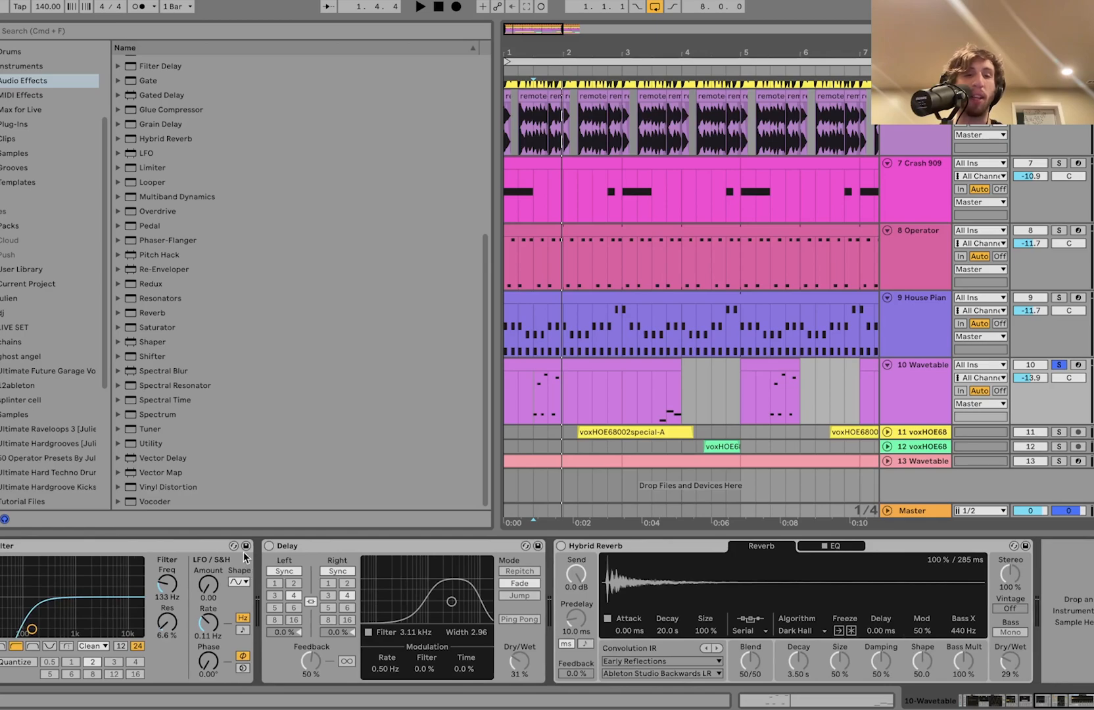
scroll(244, 557, "left", 6)
scroll(369, 546, "right", 3)
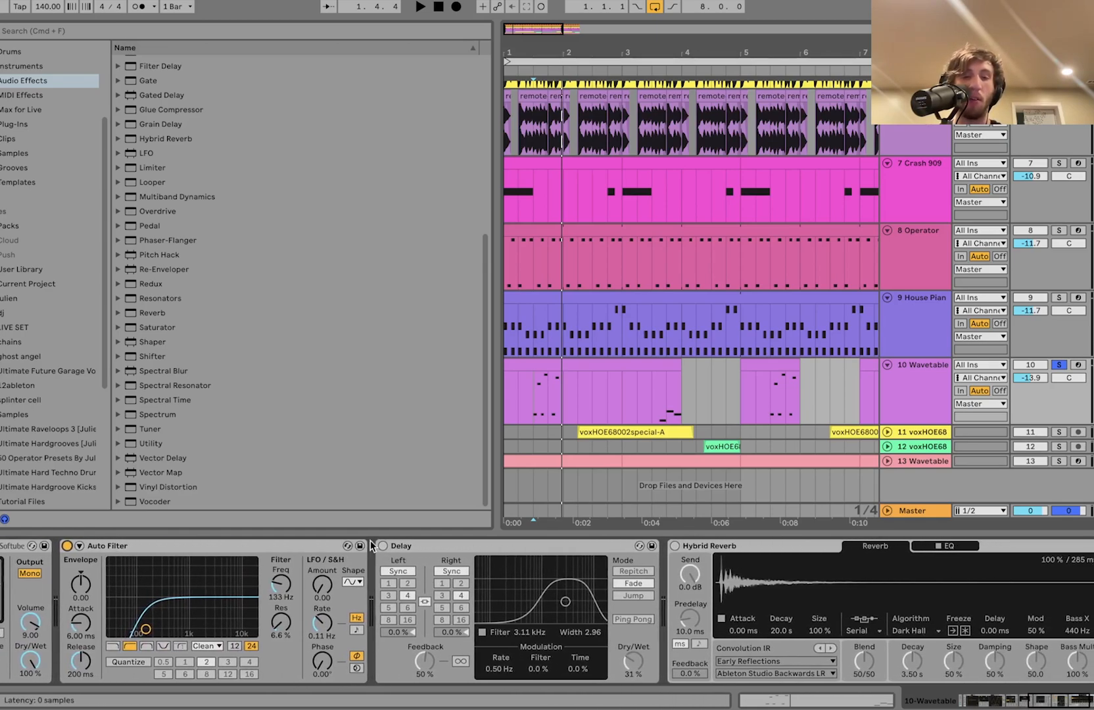
left_click(383, 545)
scroll(383, 545, "right", 2)
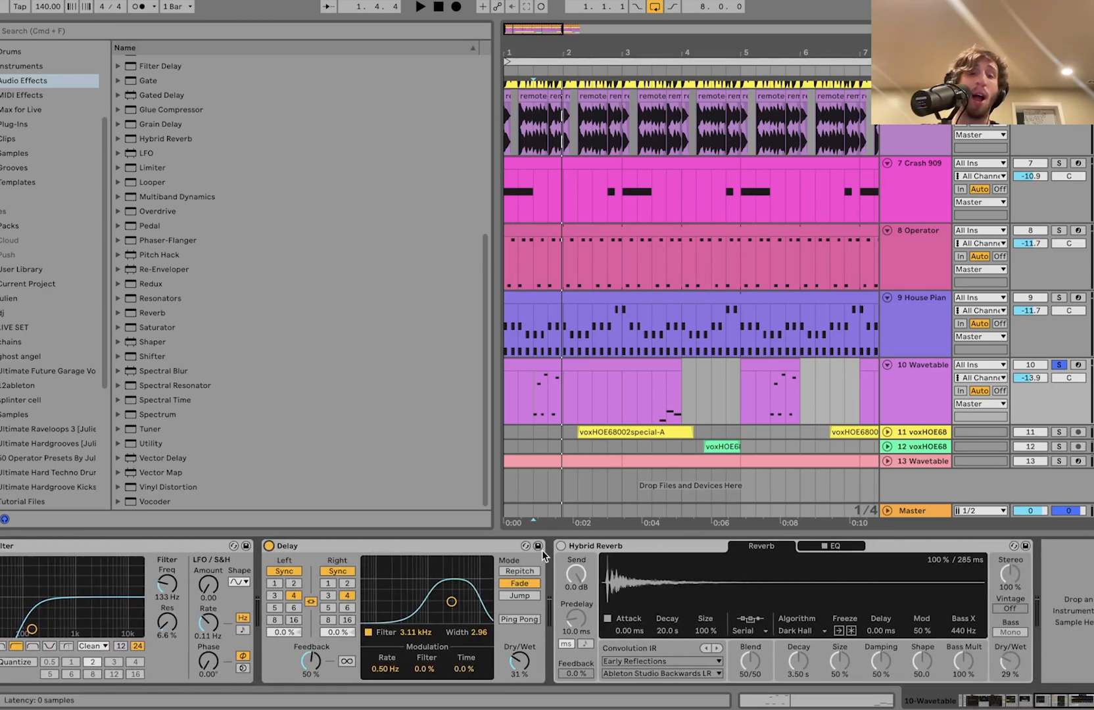
left_click(561, 545)
key("space")
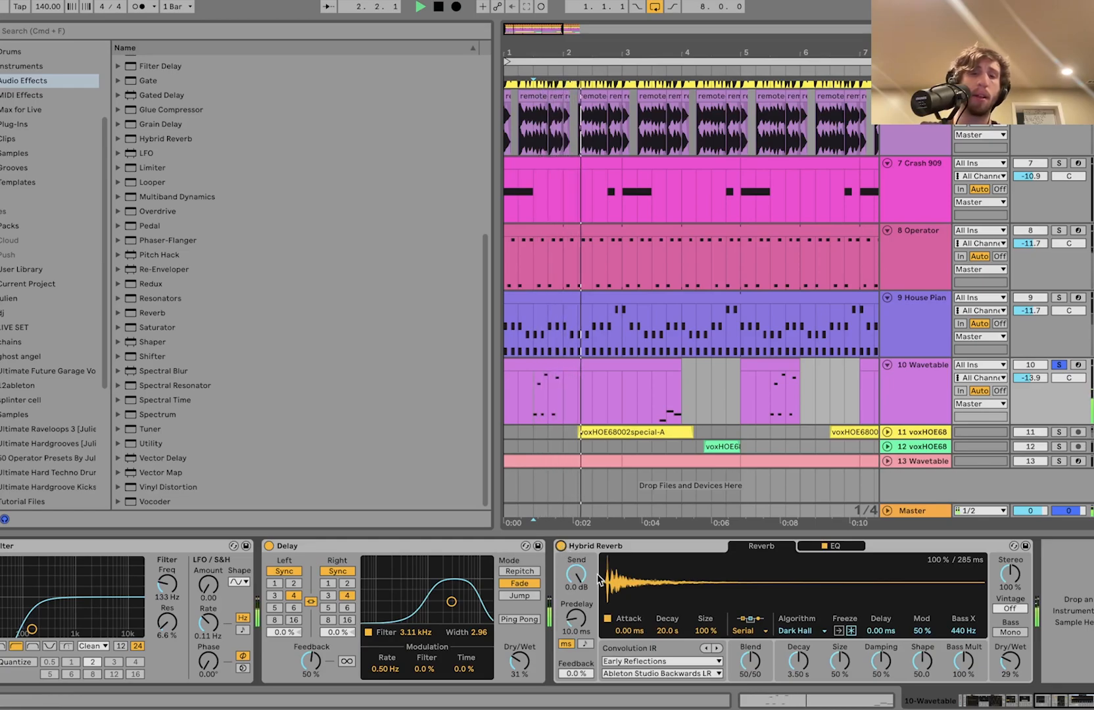
key("space")
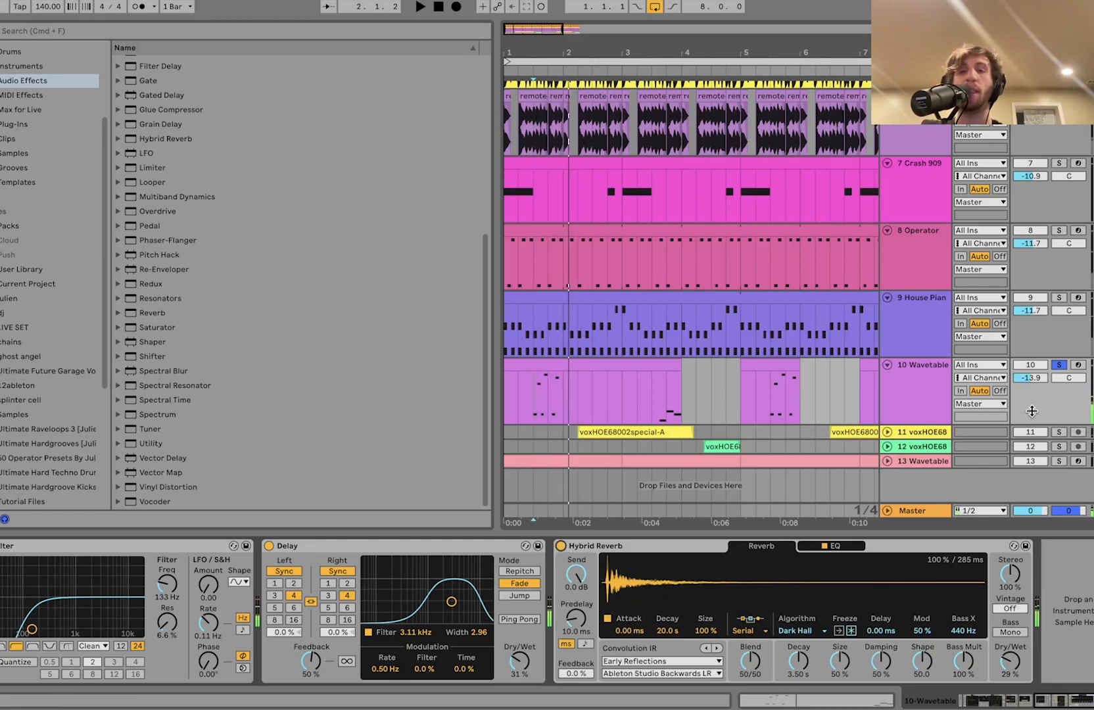
Play the clips of vocal tracks 11 and 12 soloed together, unfold track 12, and clear both solos
left_click(1058, 432)
left_click(1058, 447, "super")
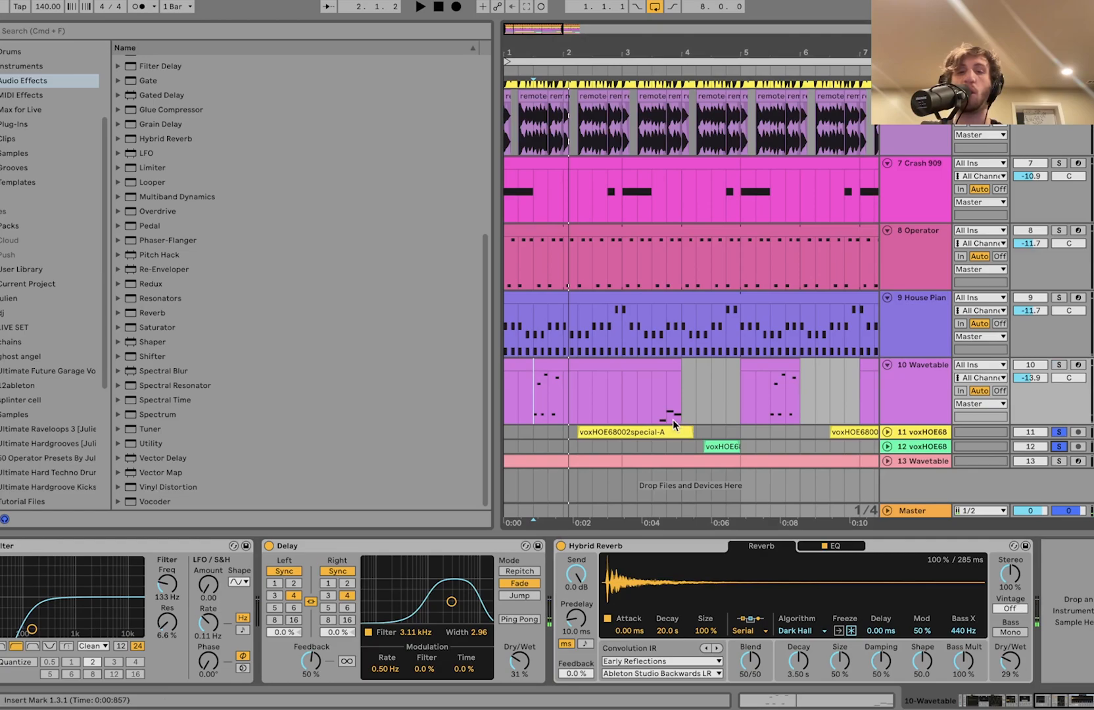
left_click(921, 446)
key("space")
left_click(886, 443)
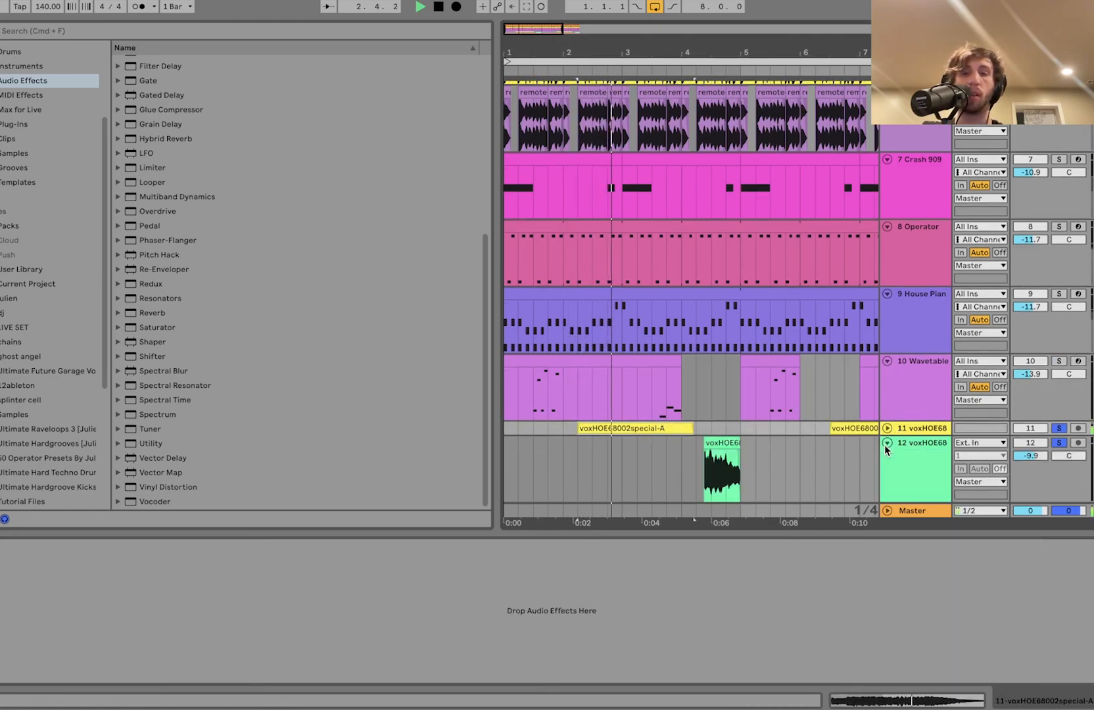
left_click(738, 444)
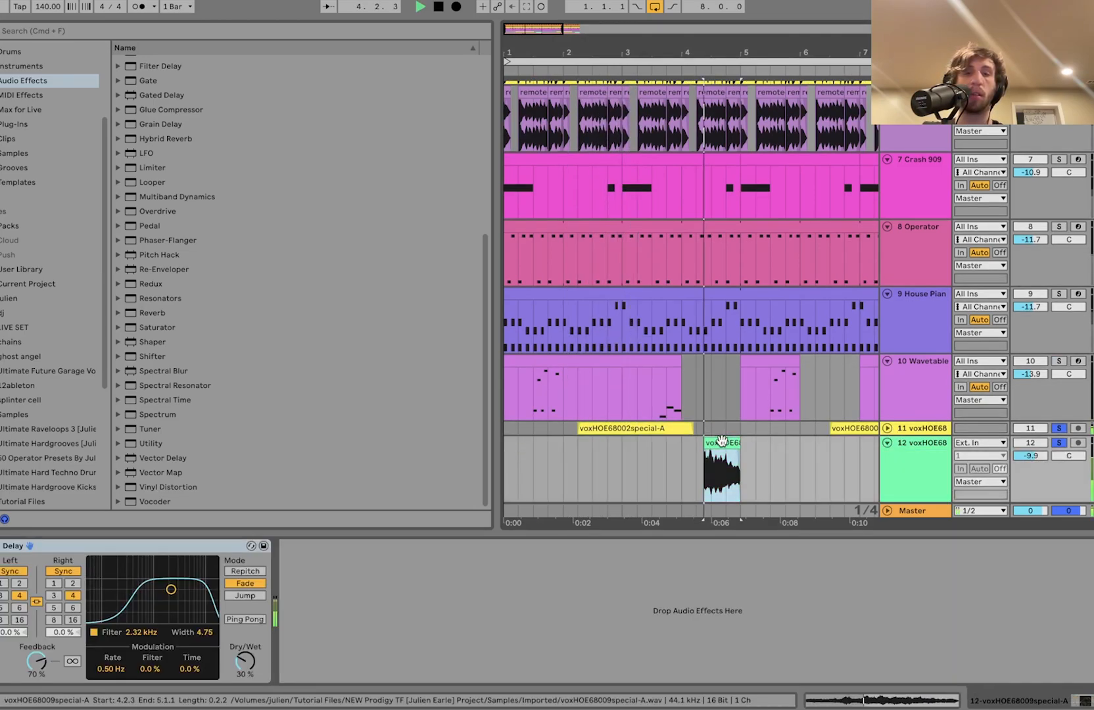
left_click(1057, 441)
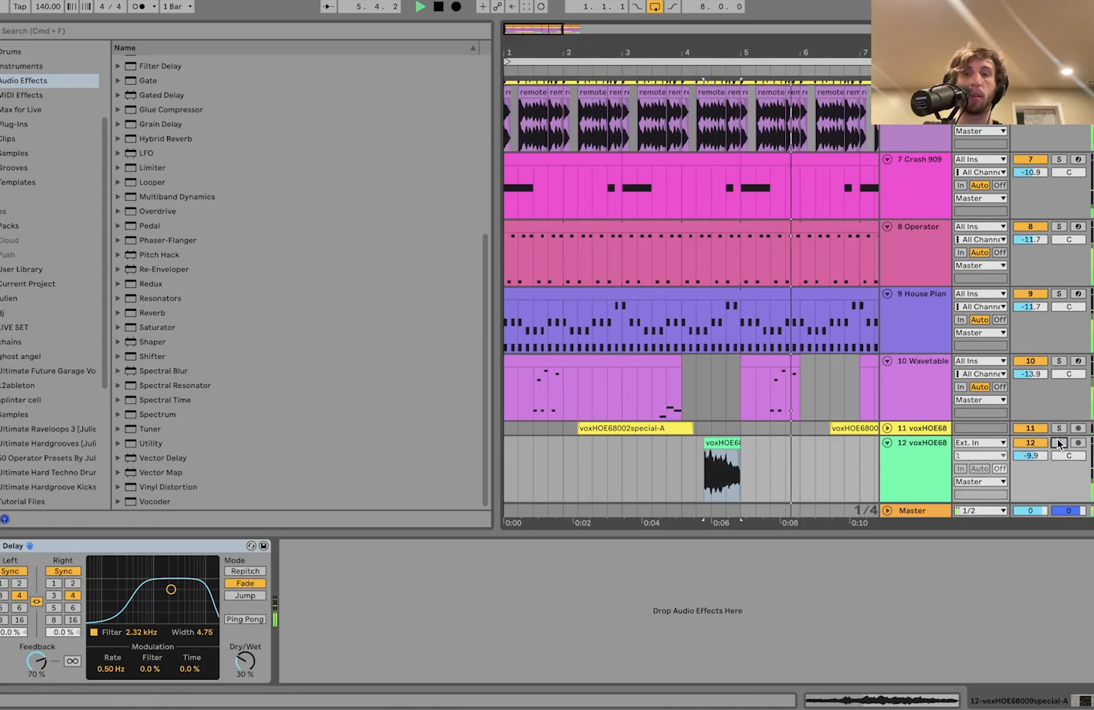
Unfold vocal track 11, stop playback, and place the insert marker on that track at 2.1.1
left_click(888, 427)
key("minus")
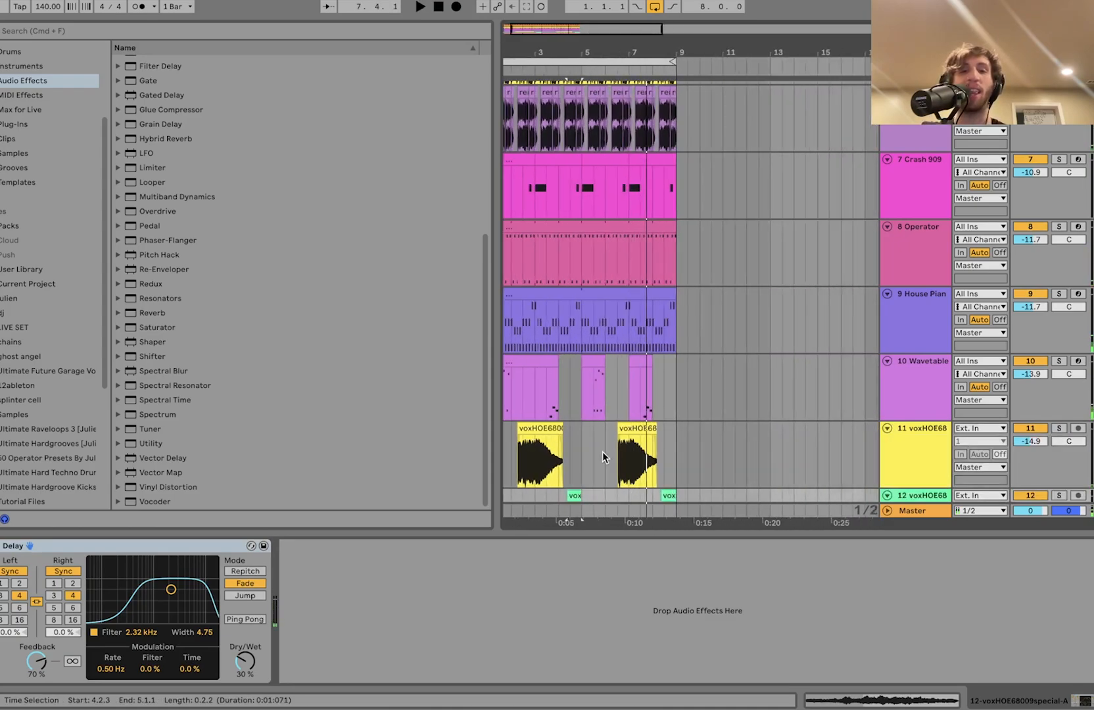
key("plus")
scroll(602, 451, "down", 3)
left_click(566, 354)
left_click(551, 348)
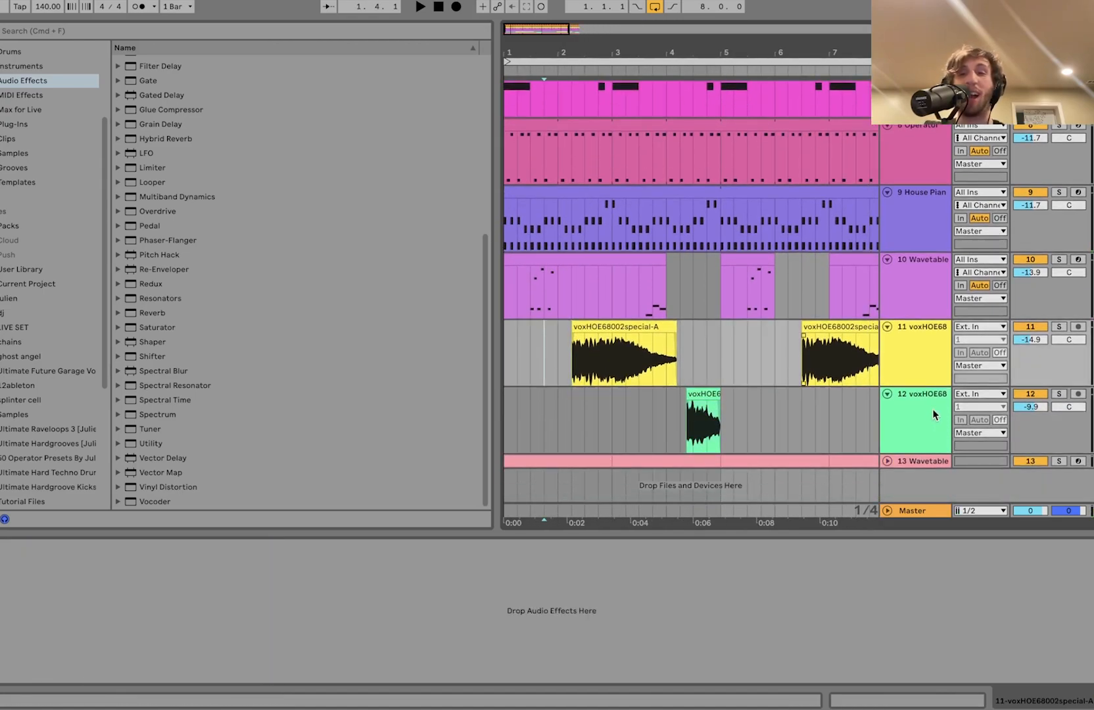
left_click(679, 423)
left_click(558, 364)
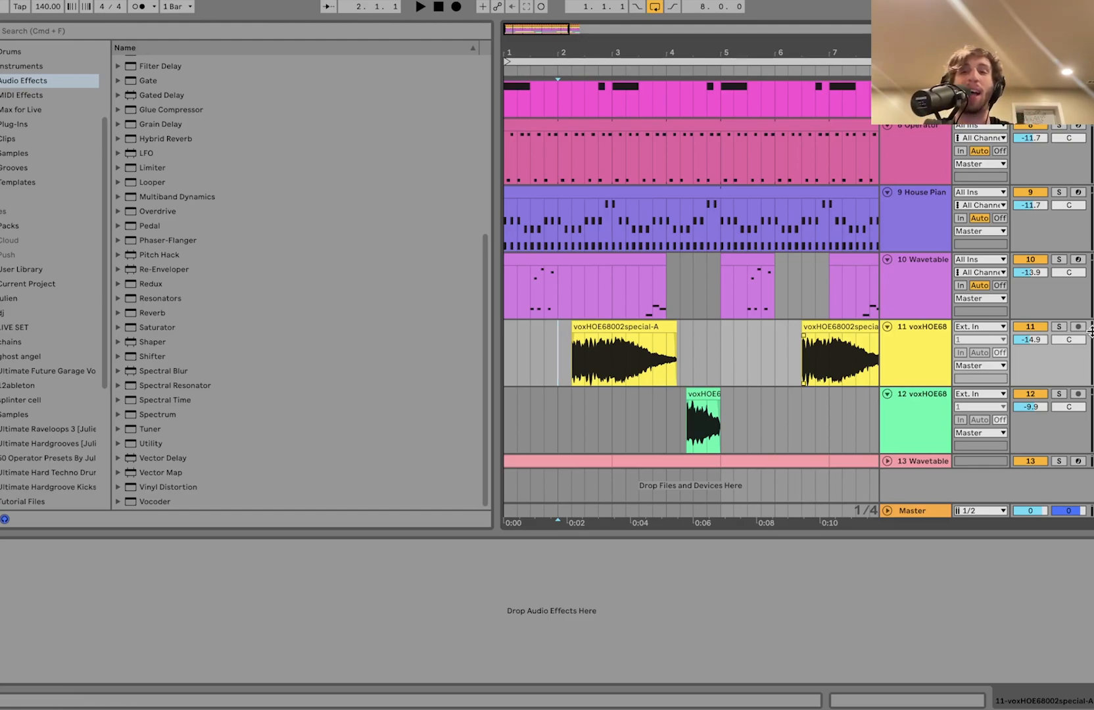
Solo vocal track 11 and play its voxHOE68002special-A clip from 3.2.1
left_click(1059, 327)
left_click(623, 368)
key("space")
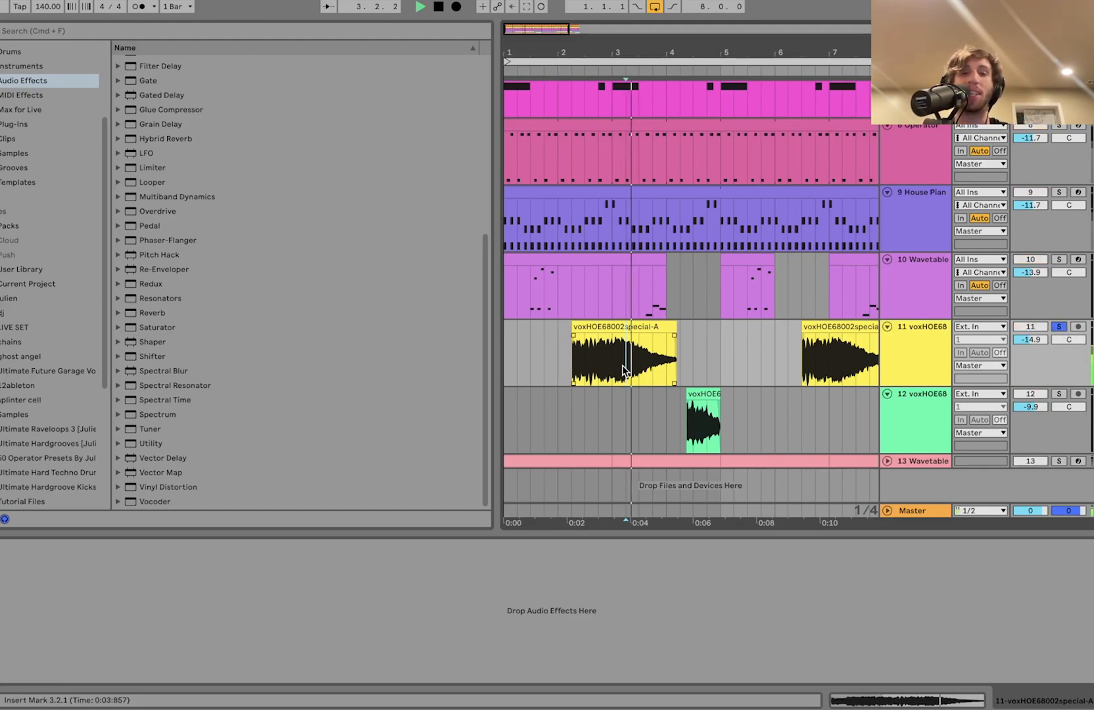
Stop playback and place the insert marker at 2.2.1, the start of the first clip on vocal track 11
left_click(593, 322)
key("space")
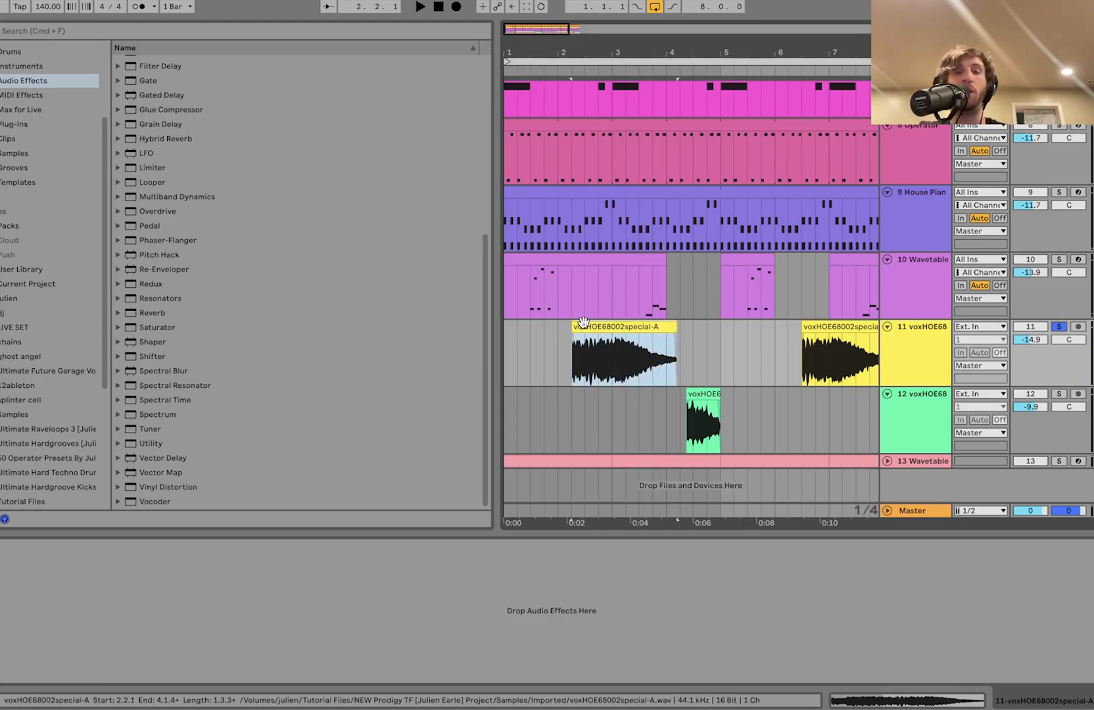
left_click(593, 322)
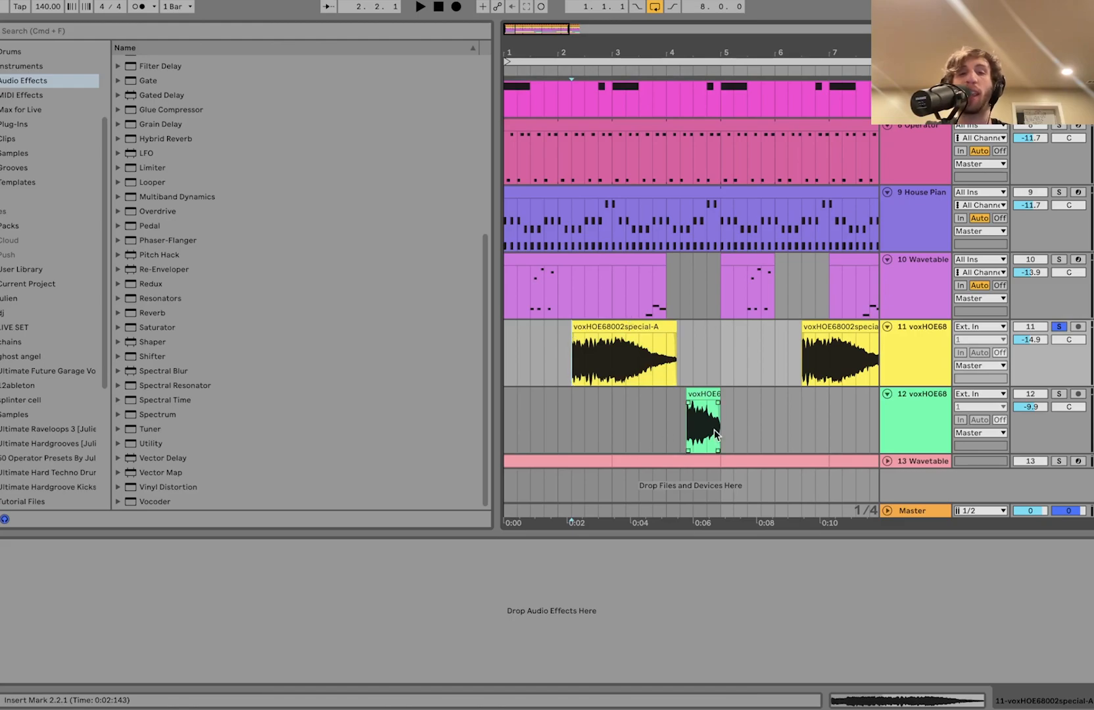
Solo vocal track 12 on its own, play its first clip from 4.2.1, and stop playback
left_click(680, 420)
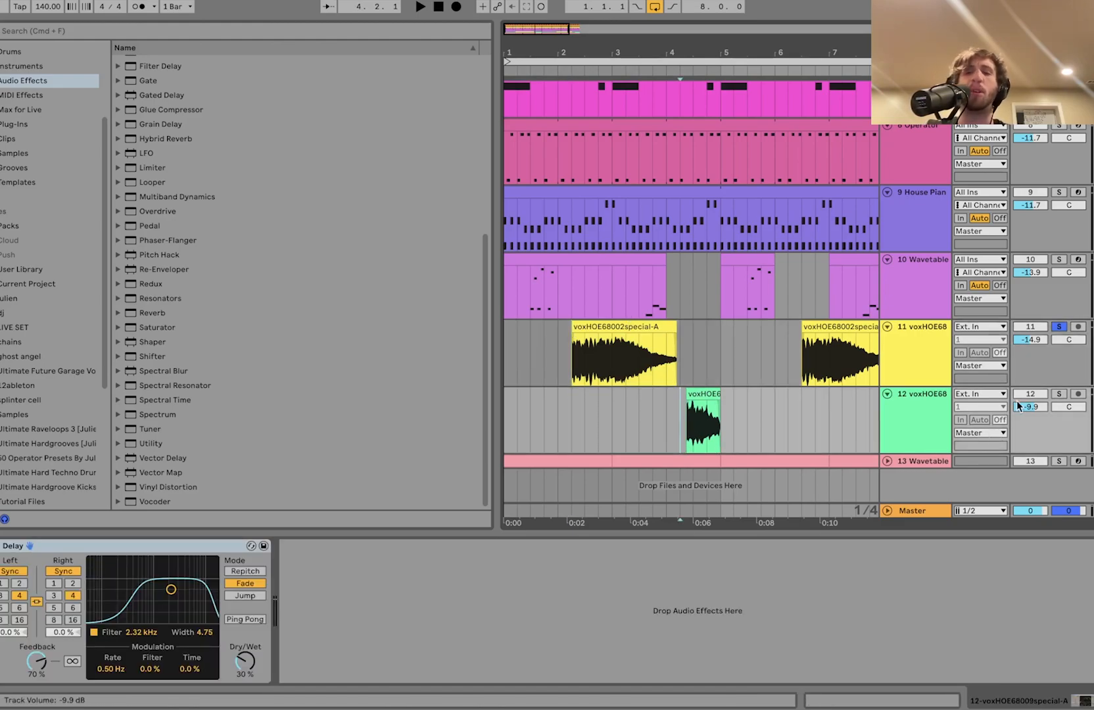
left_click(1059, 394)
key("space")
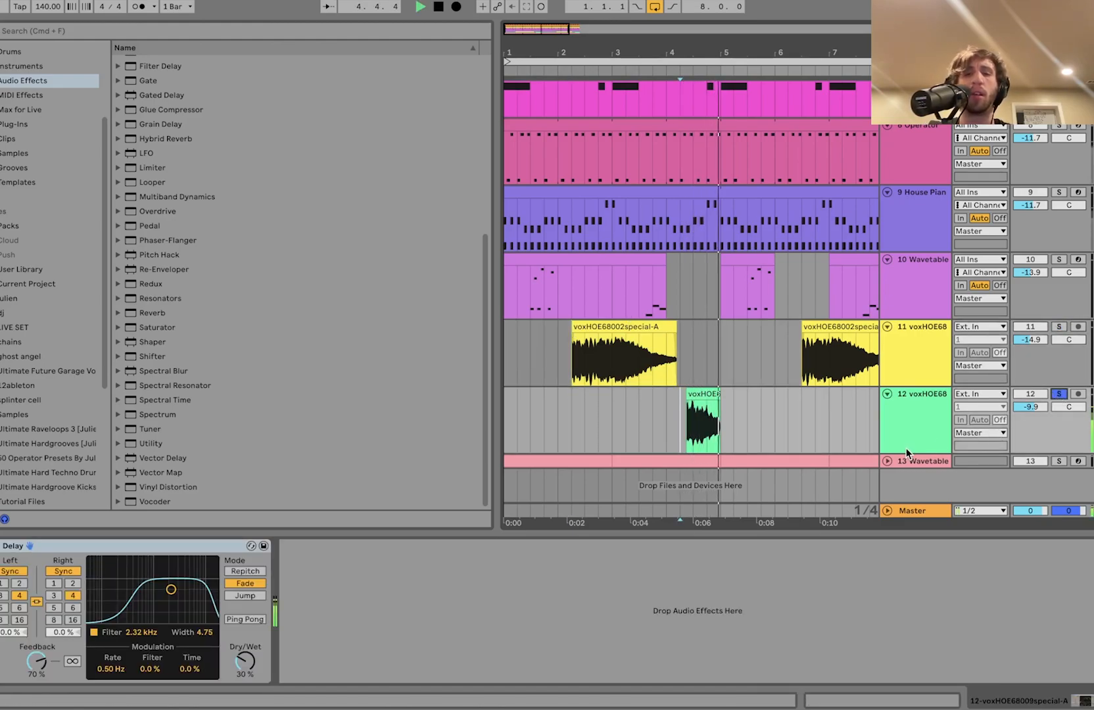
key("minus")
key("space")
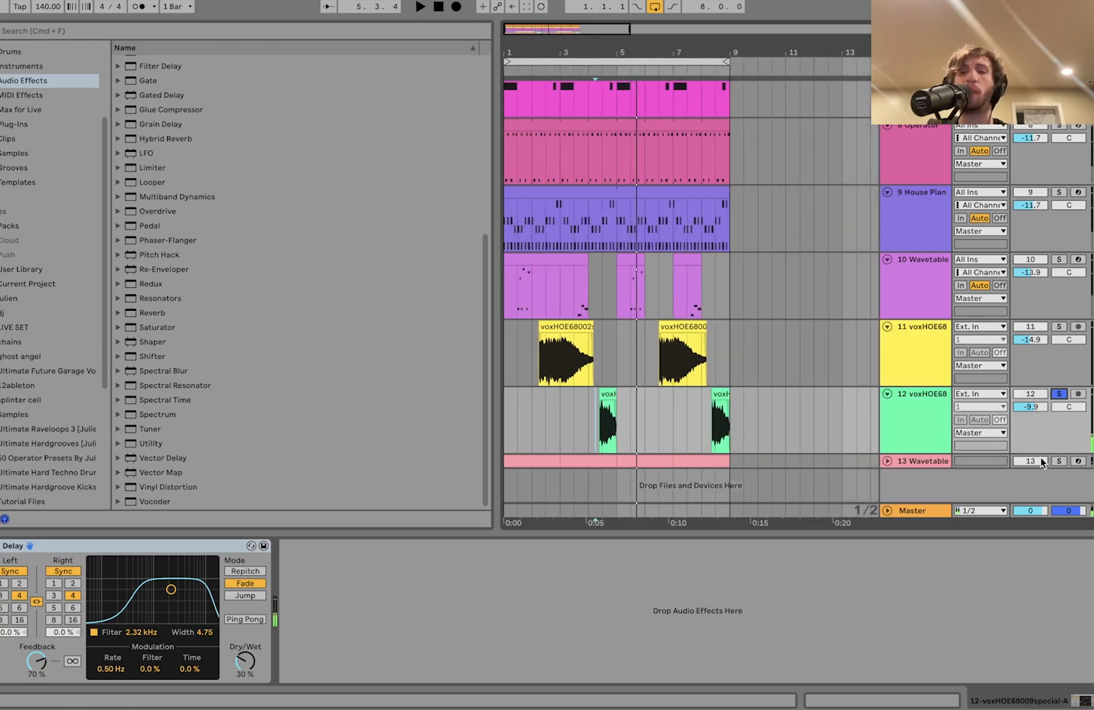
Solo and unfold the Wavetable on track 13 and select its first clip, from 1.1.1 to 3.1.1
left_click(1059, 461)
left_click(887, 461)
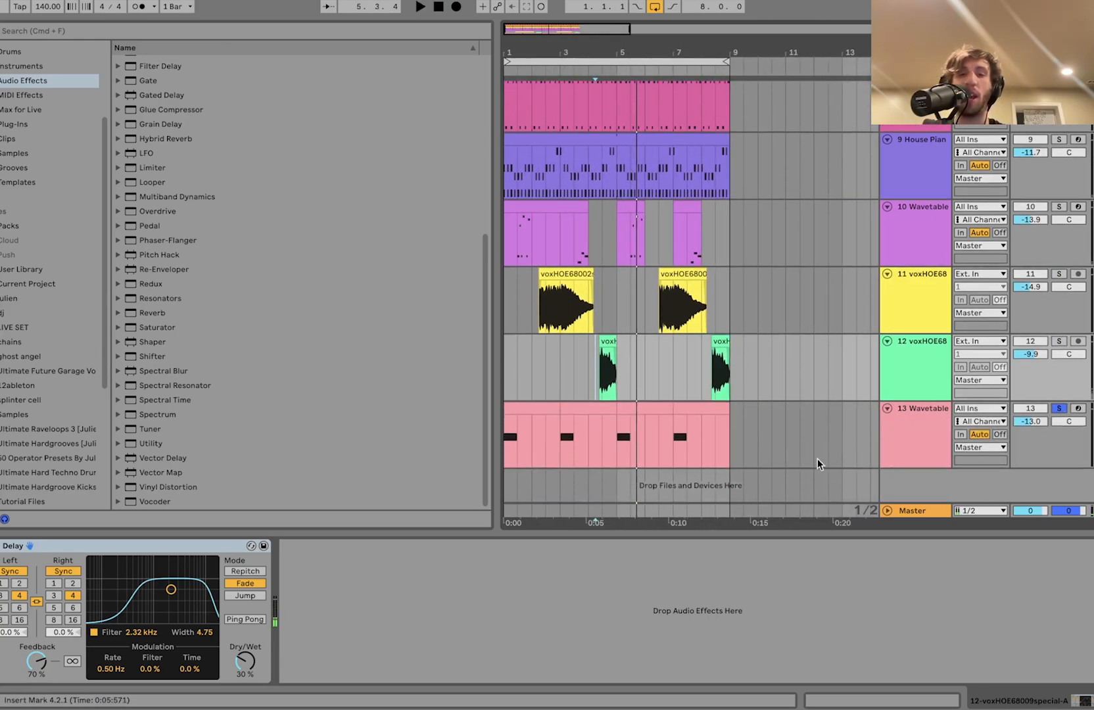
left_click(534, 409)
Play the selected track 13 clip, view its MIDI notes, and return to the track's device chain
key("space")
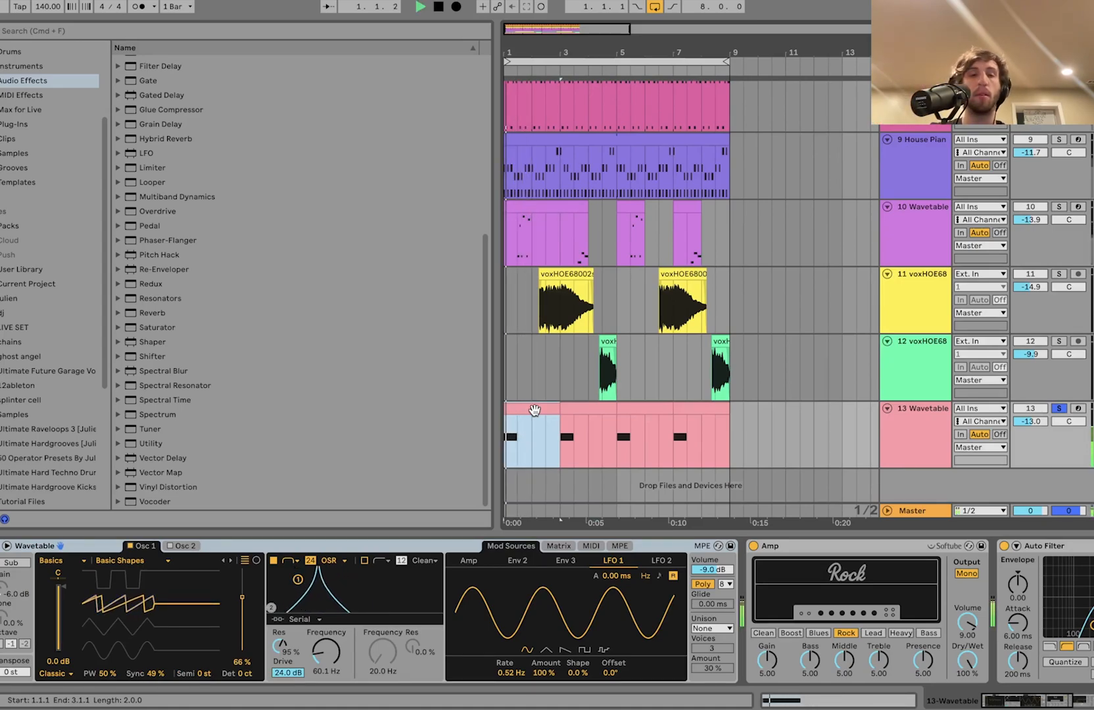
double_click(534, 410)
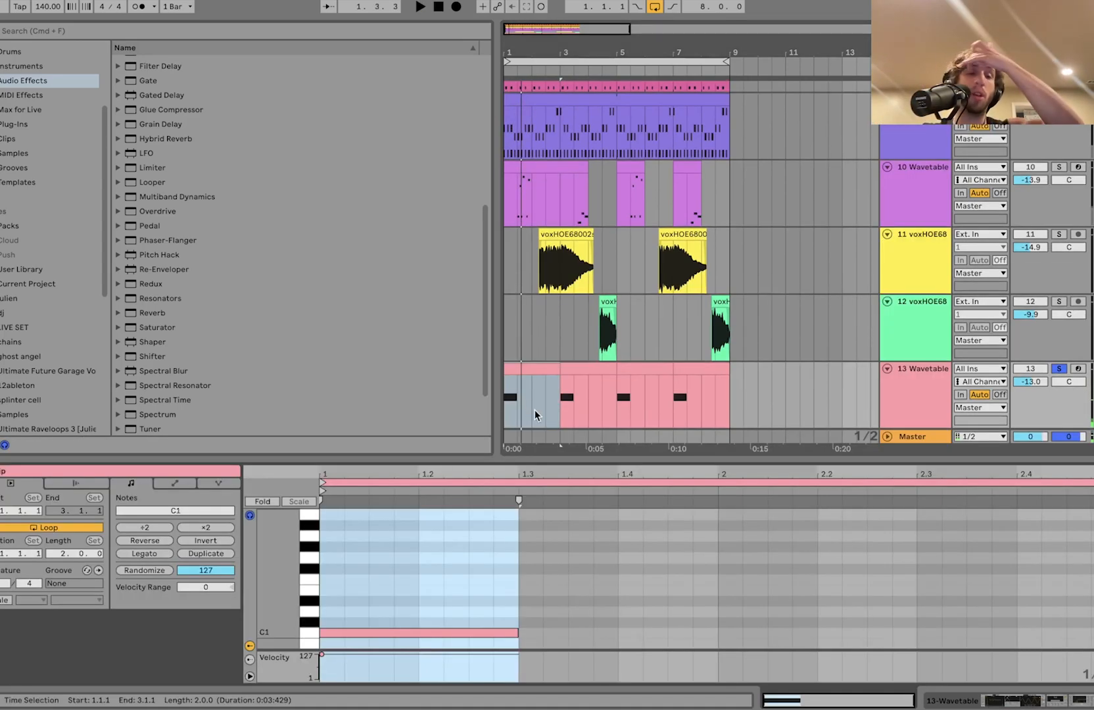
left_click(932, 403)
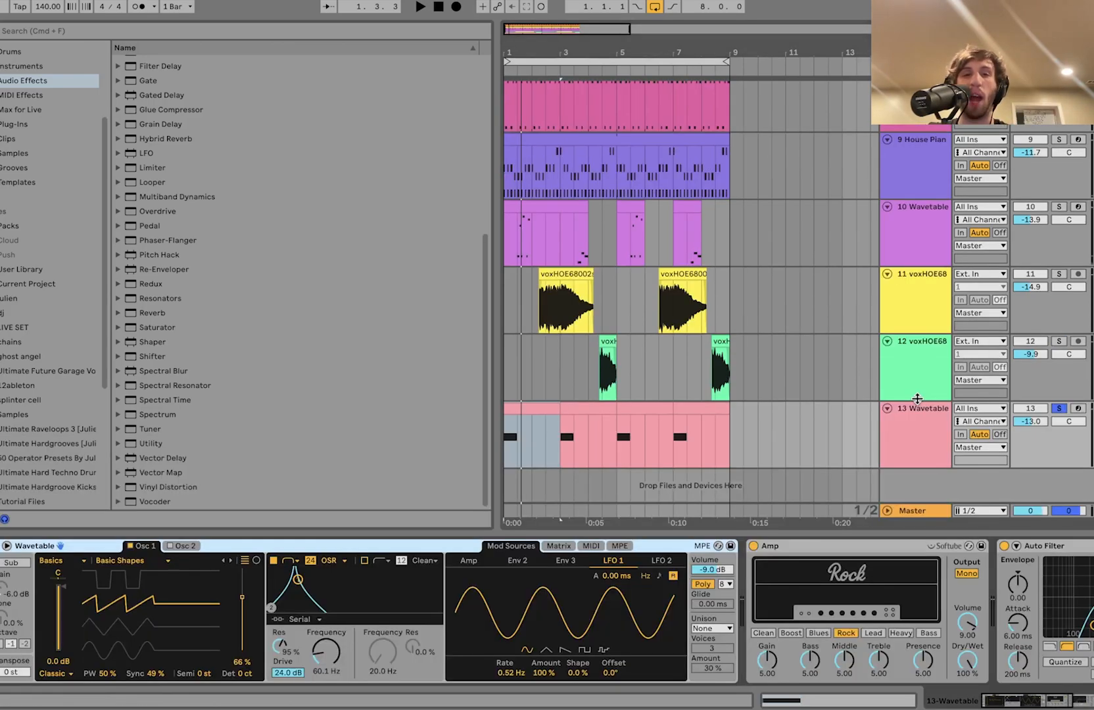
Solo Wavetable track 10 alongside track 13, play both together, and leave only track 13 soloed and selected
scroll(972, 365, "up", 2)
left_click(1059, 293)
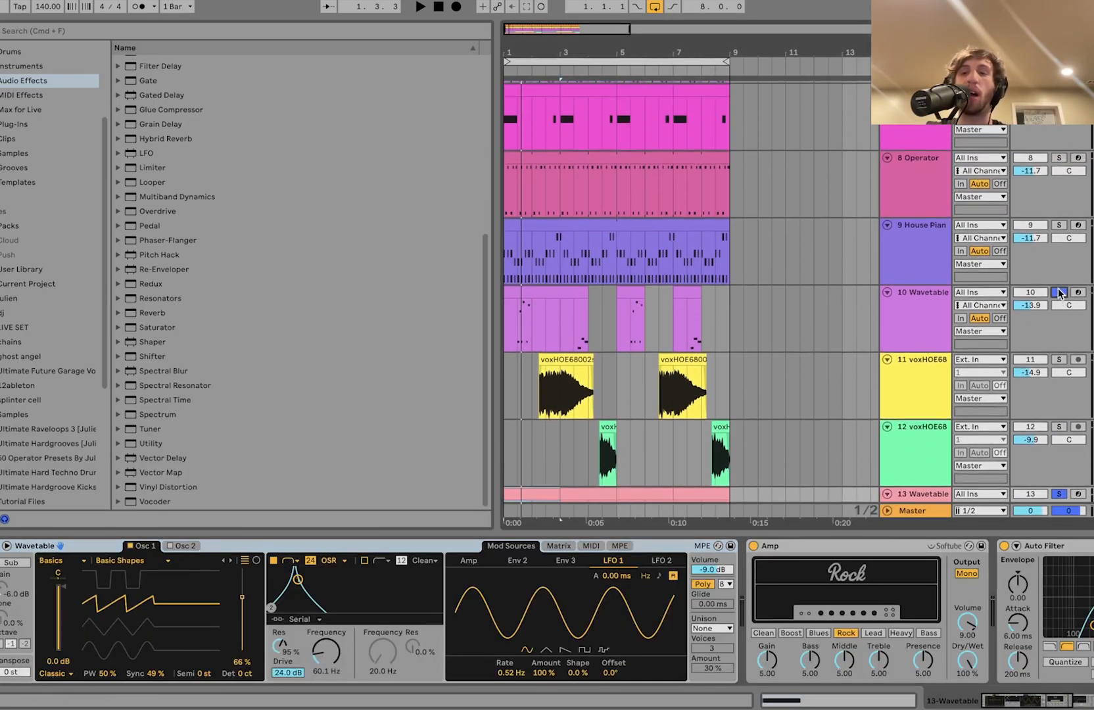
key("space")
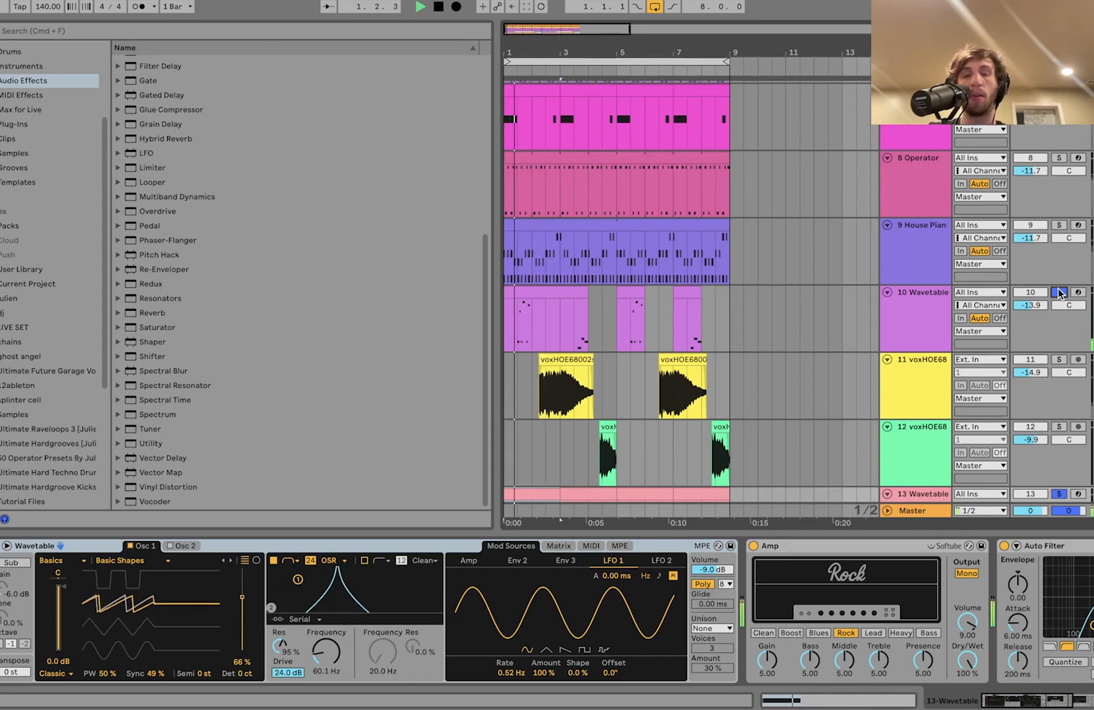
scroll(1030, 354, "down", 2)
left_click(1056, 408)
left_click(927, 423)
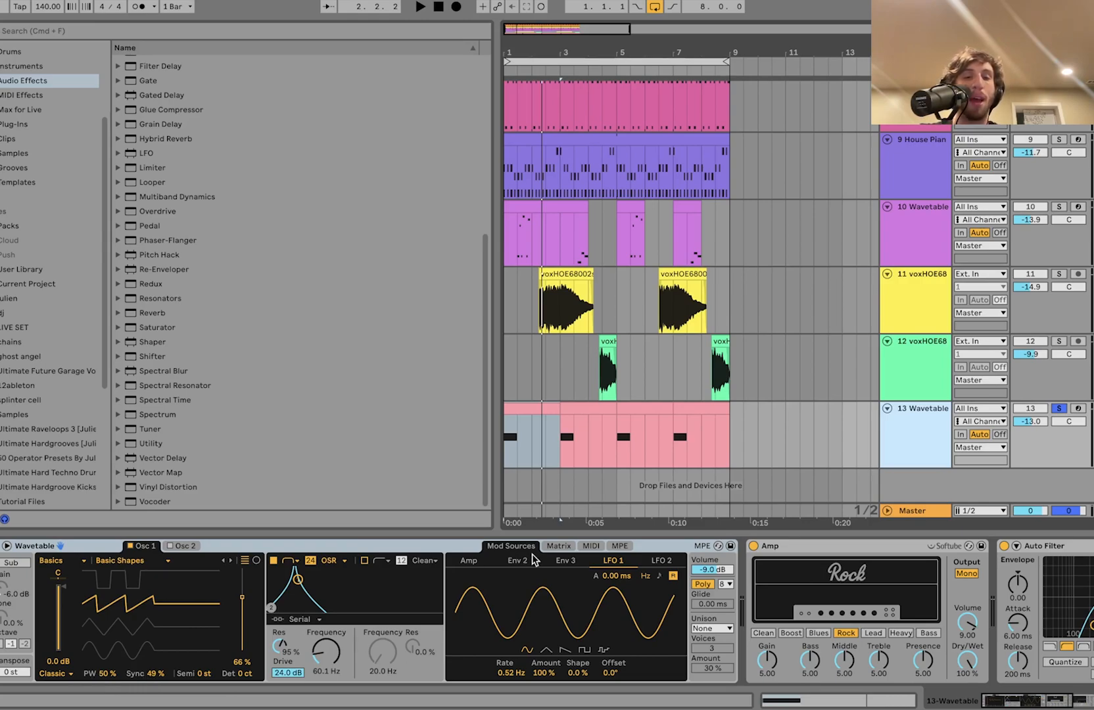
Inspect the track 13 Wavetable's modulation matrix together with its LFO 1 and LFO 2 settings
left_click(559, 546)
left_click(626, 560)
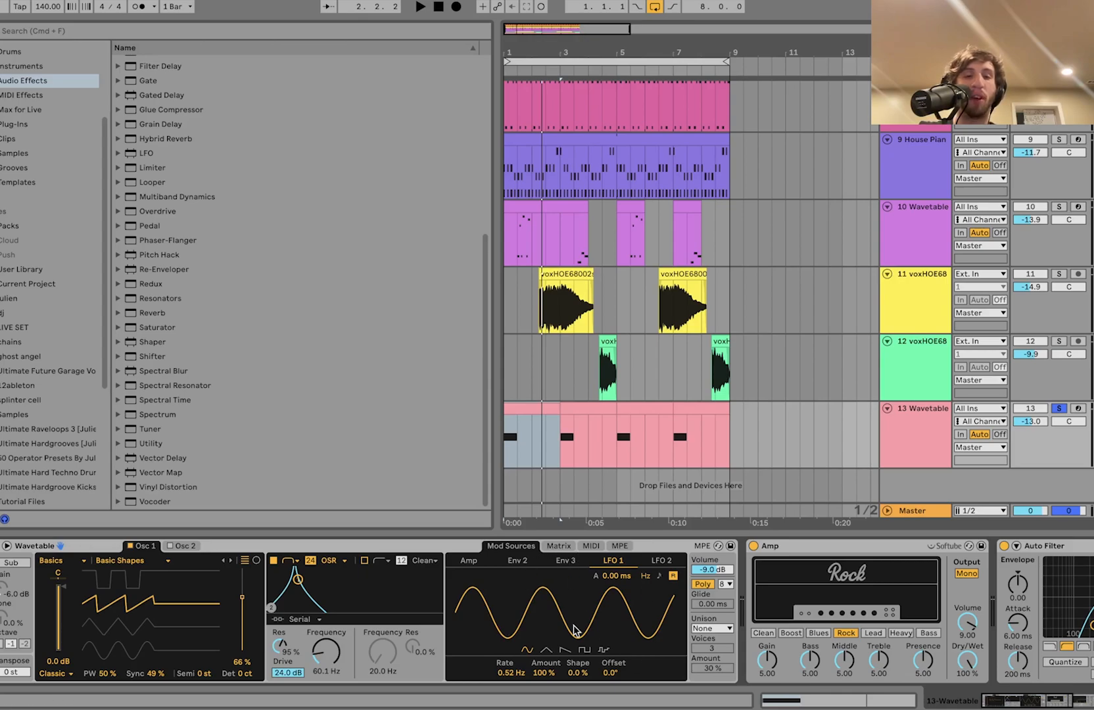
left_click(558, 546)
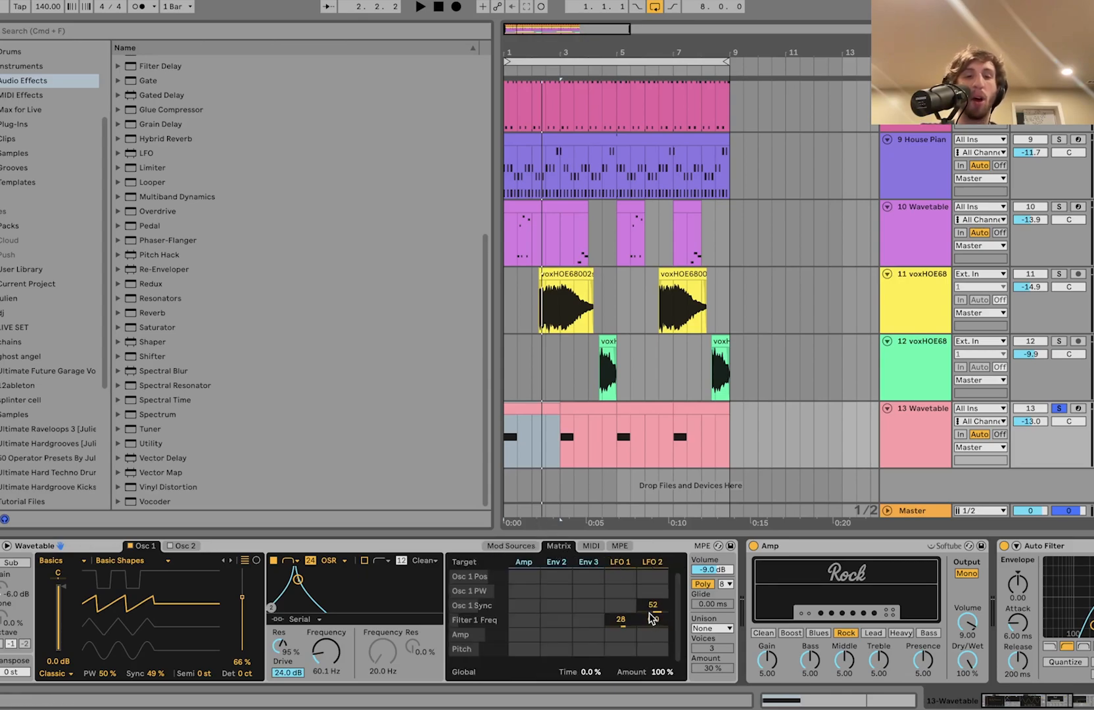
left_click(653, 562)
Inspect the Amp and Auto Filter following the Wavetable and play the soloed track 13 twice
scroll(626, 592, "right", 5)
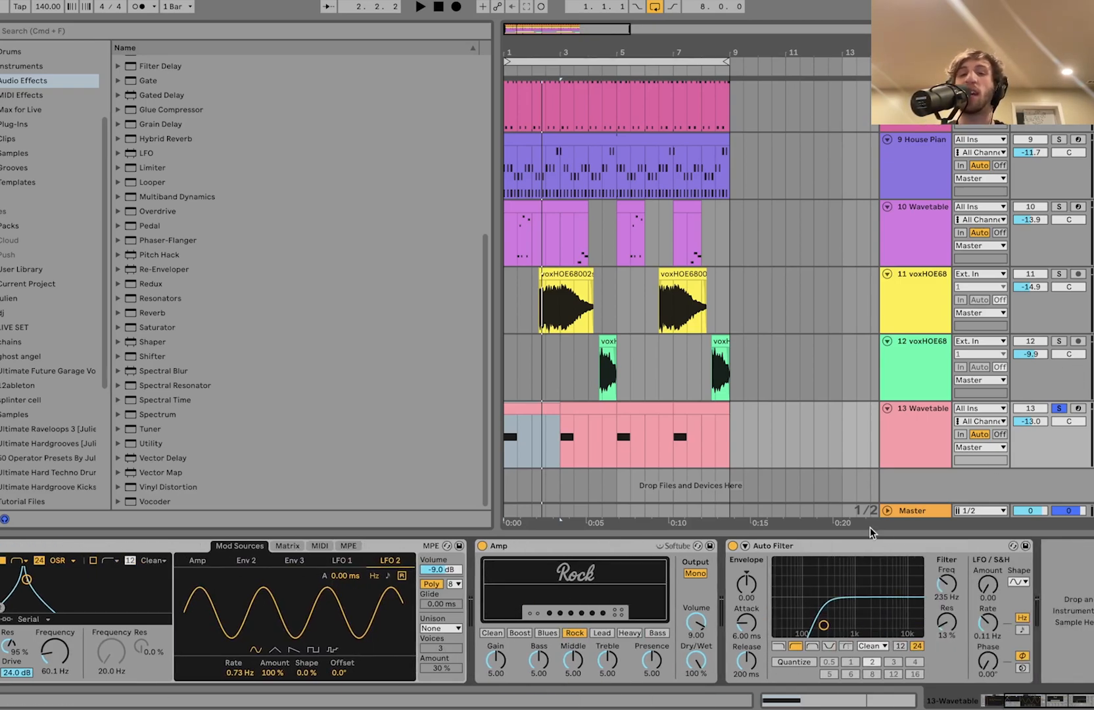
key("space")
key("space")
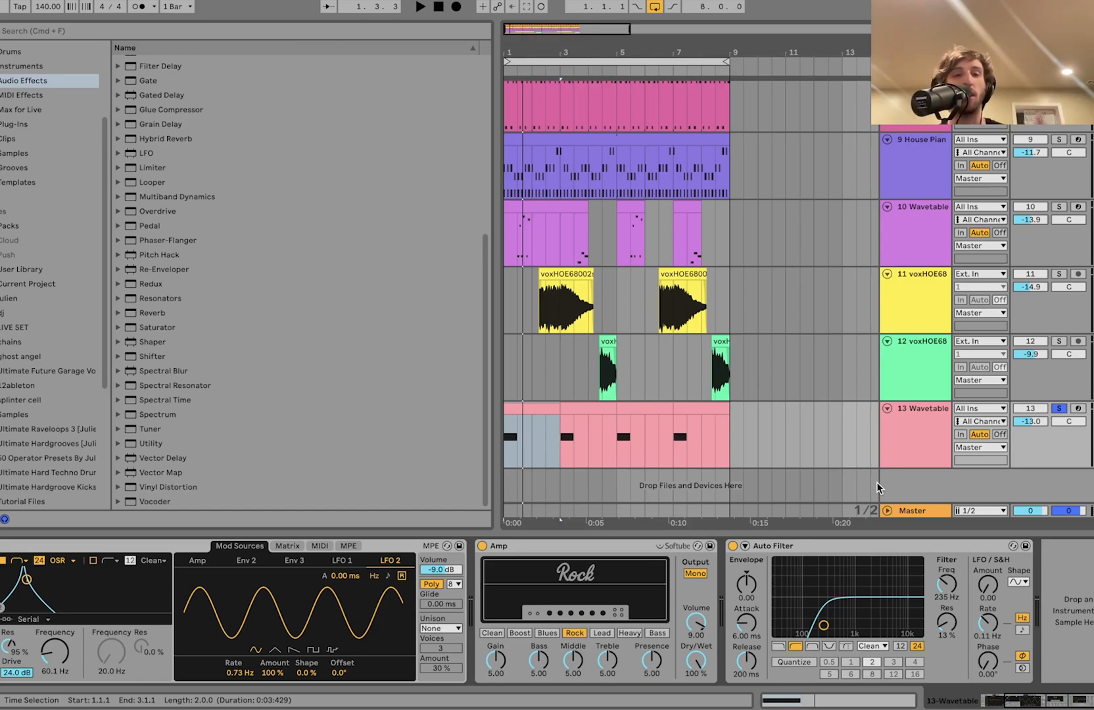
scroll(365, 608, "left", 5)
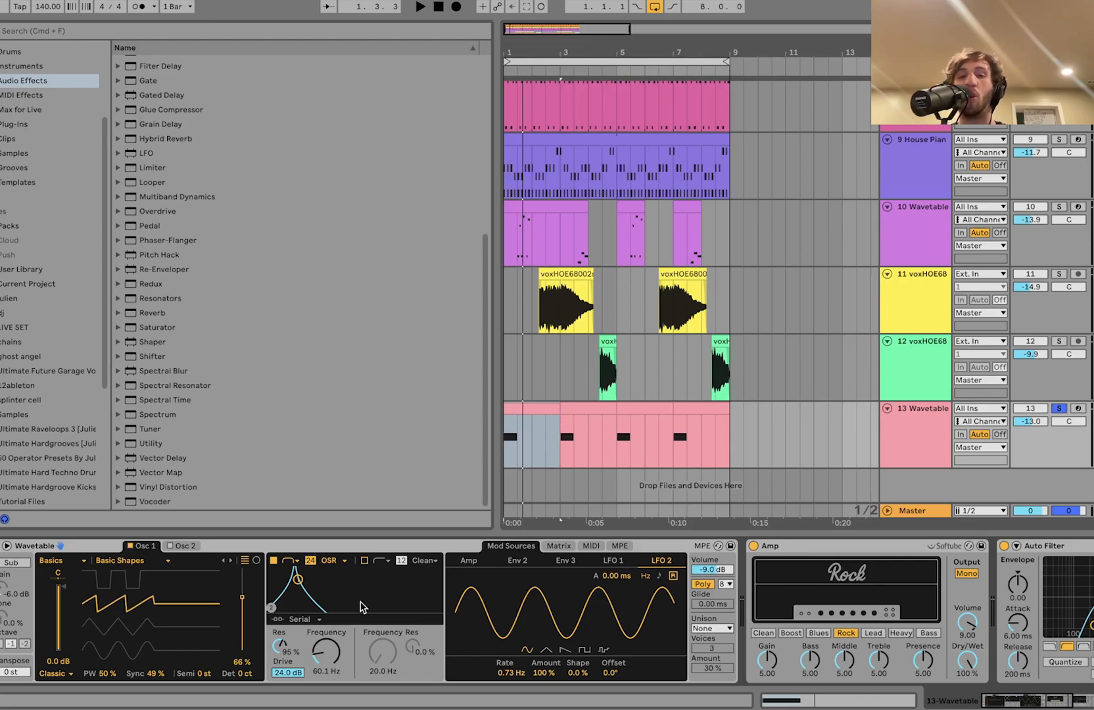
key("space")
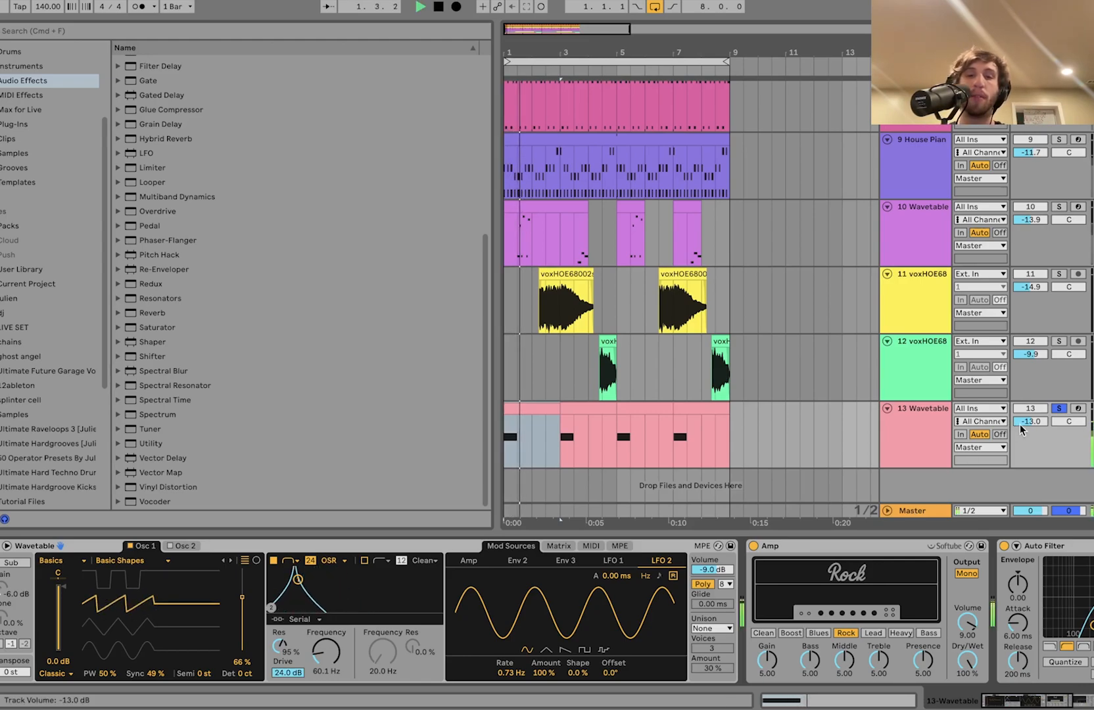
key("space")
Clear the solo on track 13, play all layers together from the start, stop, and reselect its first clip
left_click(1058, 409)
key("space")
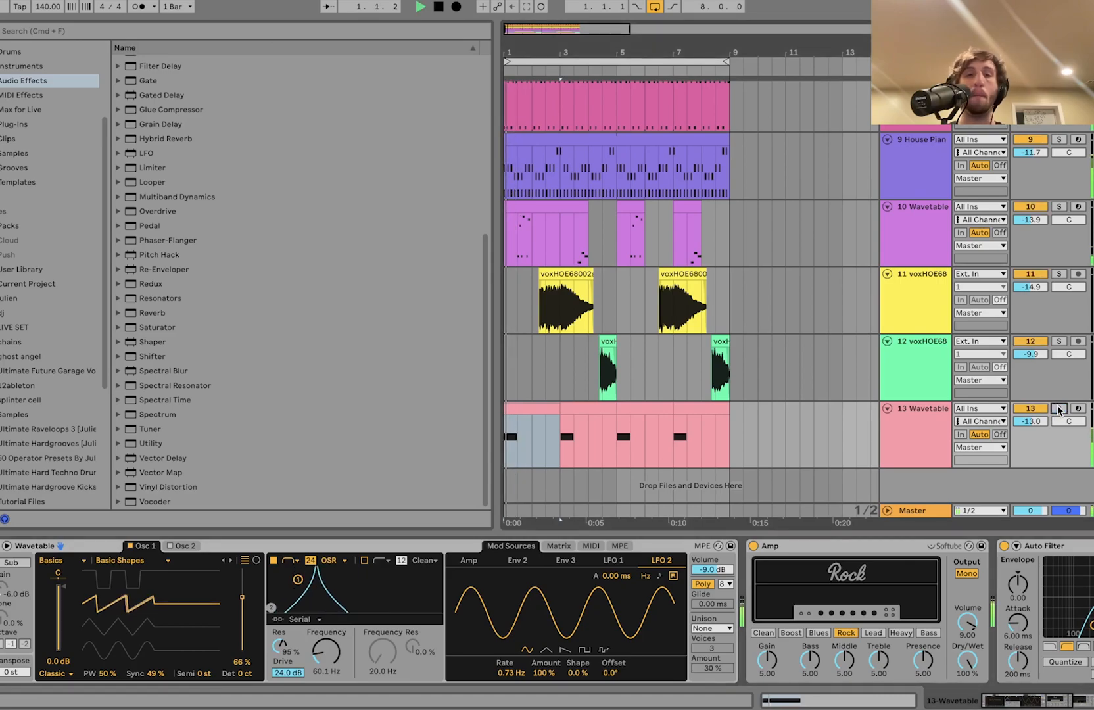
key("space")
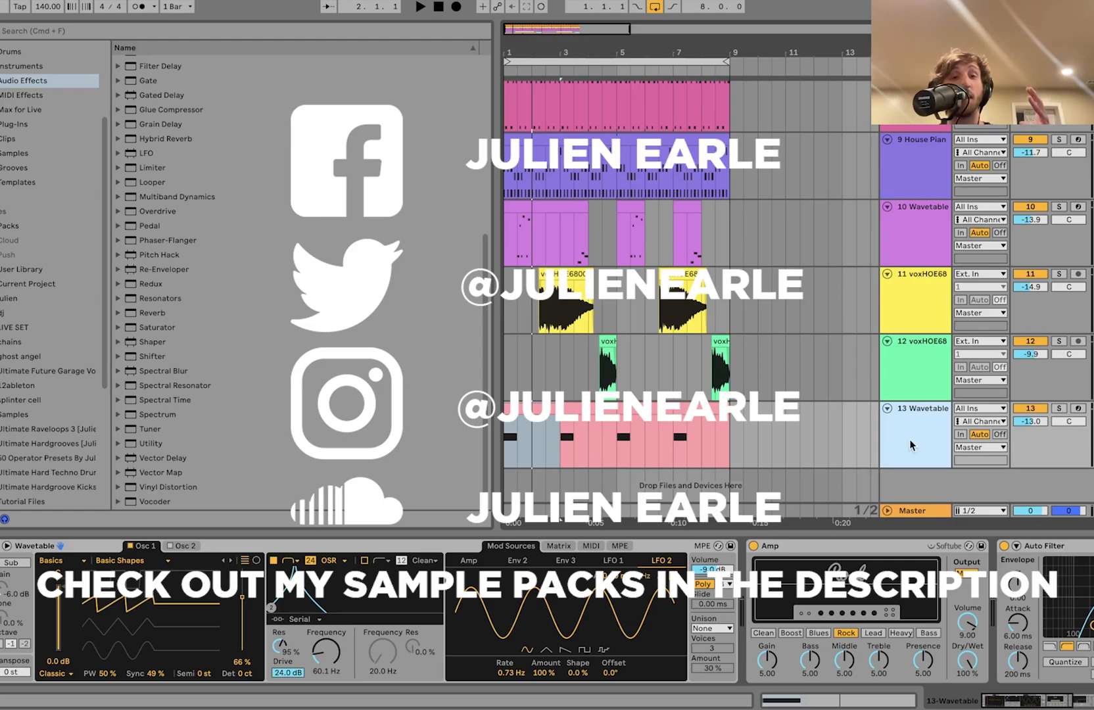
left_click(541, 409)
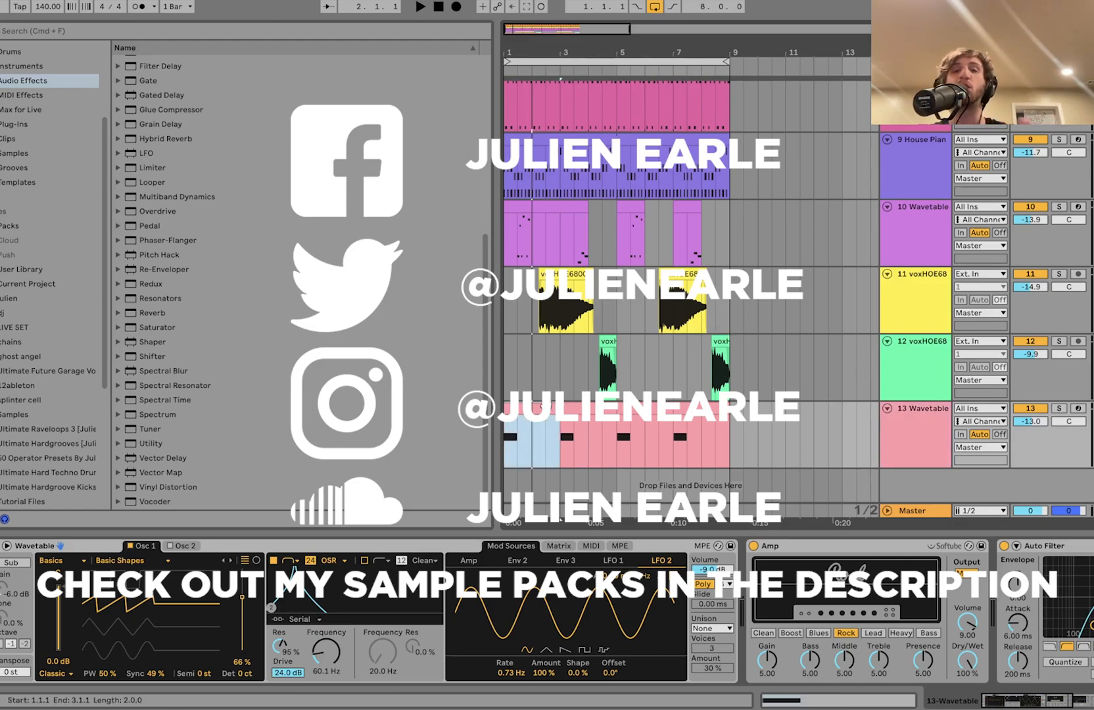